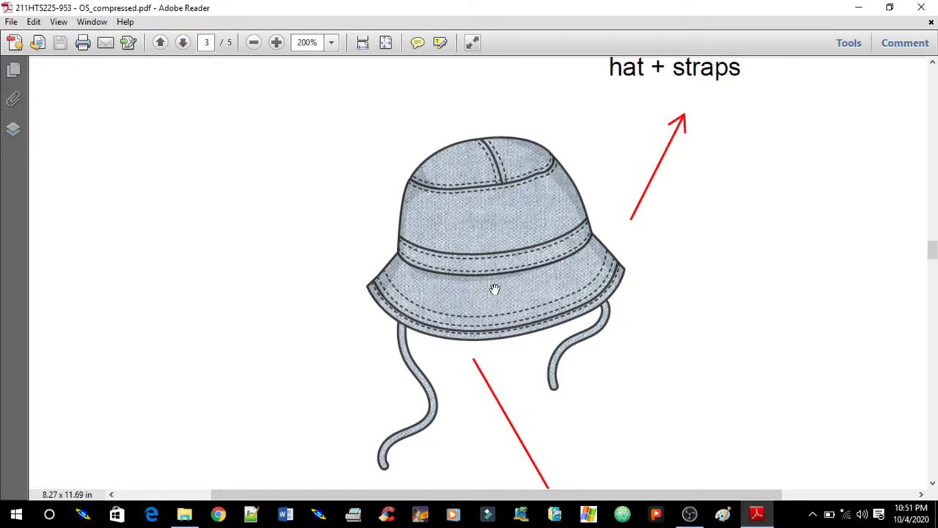
Scroll the hat spec PDF to page 5's hat measurement chart with its one-size values
scroll(498, 286, "down", 2)
mouse_move(933, 256)
left_mouse_down()
mouse_move(932, 424)
mouse_move(932, 407)
left_mouse_up()
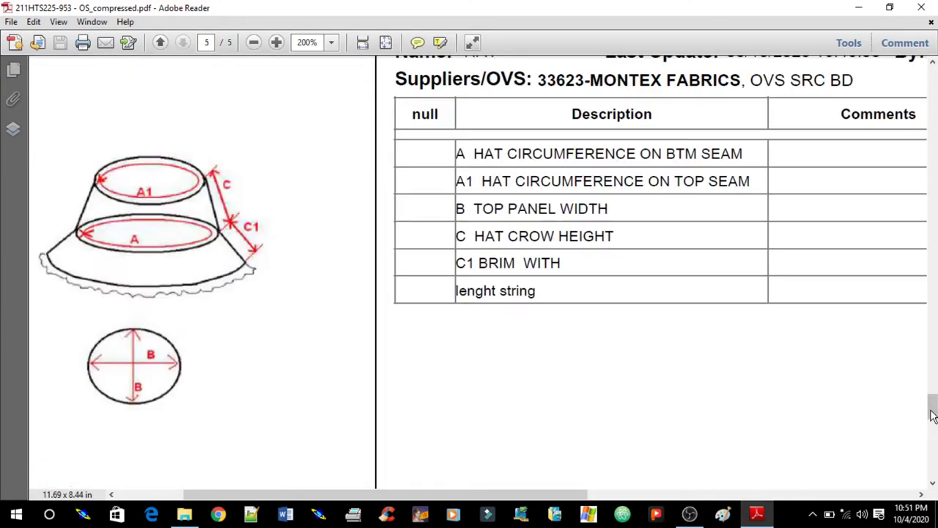
scroll(562, 318, "down", 2, "ctrl")
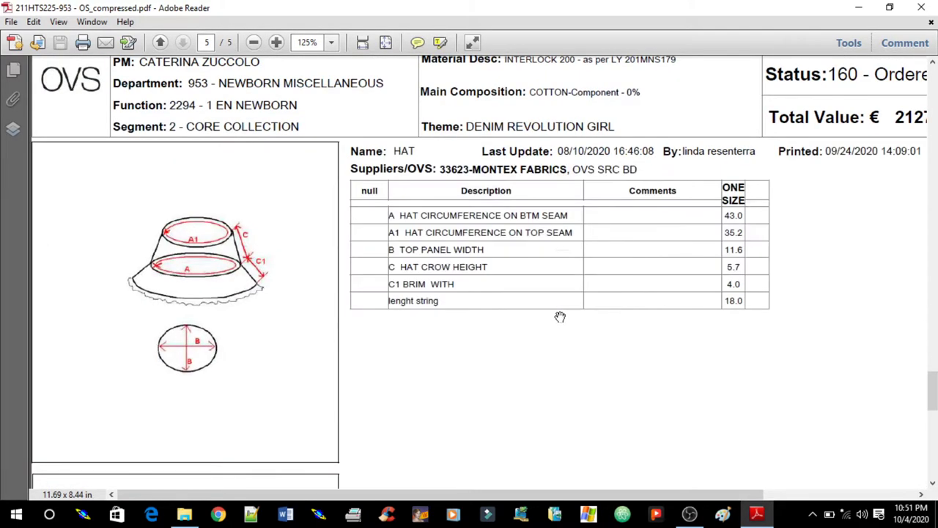
scroll(561, 318, "down", 1, "ctrl")
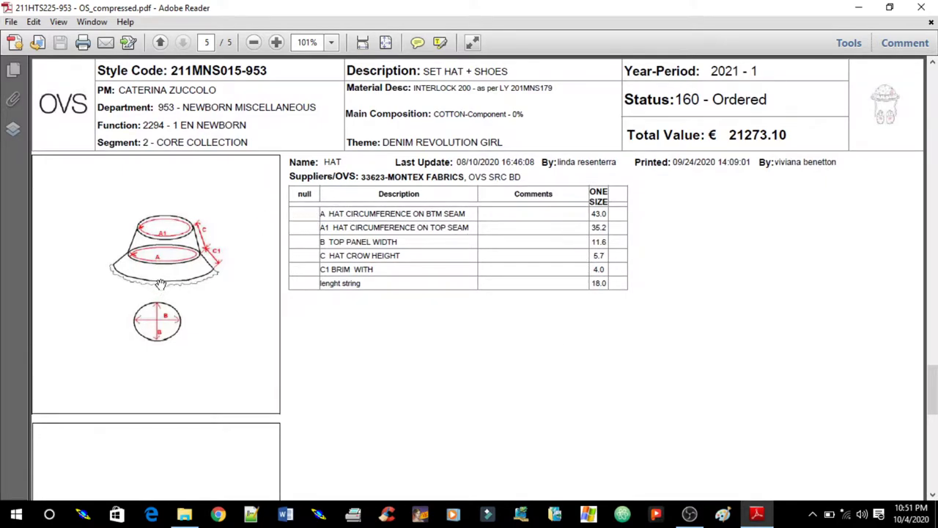
scroll(170, 242, "up", 2)
scroll(193, 245, "down", 2)
scroll(229, 278, "up", 1, "ctrl")
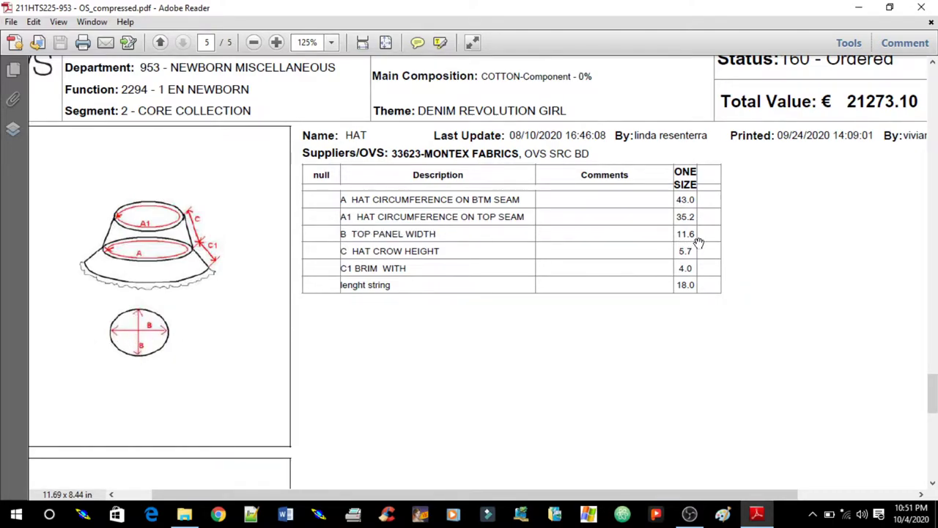
Launch Modaris and create a new model named 'cap'
left_click(83, 513)
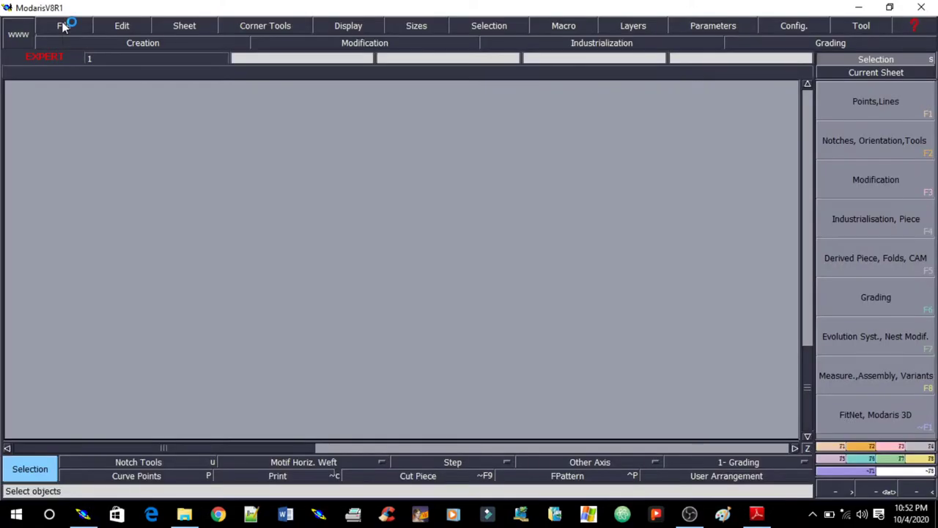
left_click(64, 25)
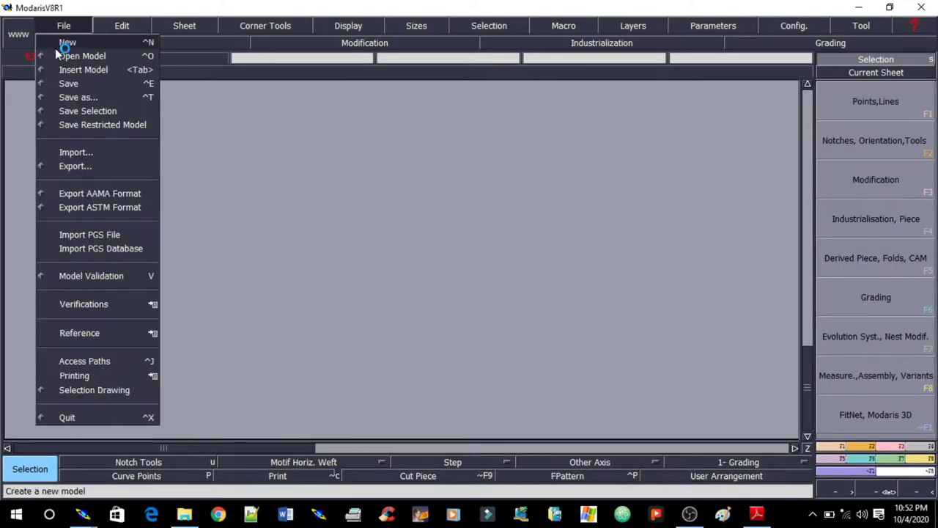
left_click(63, 39)
type("cap")
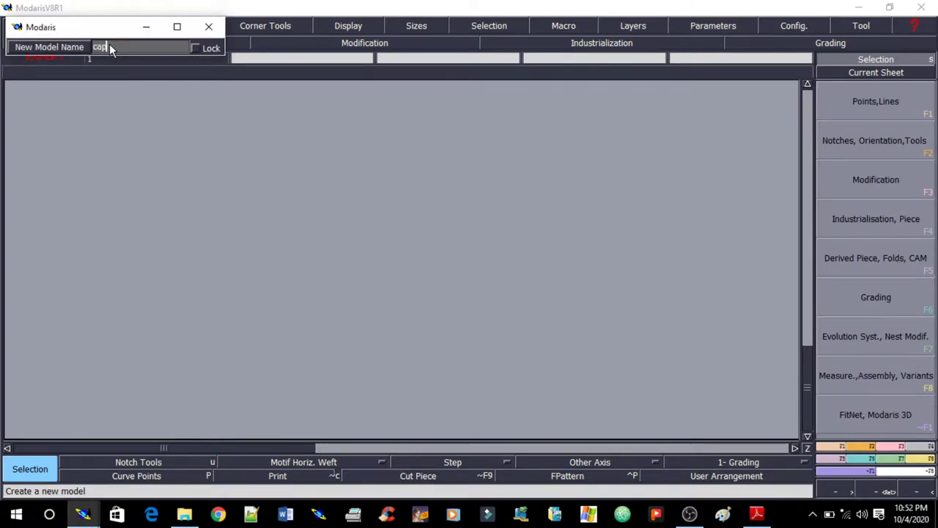
key("Return")
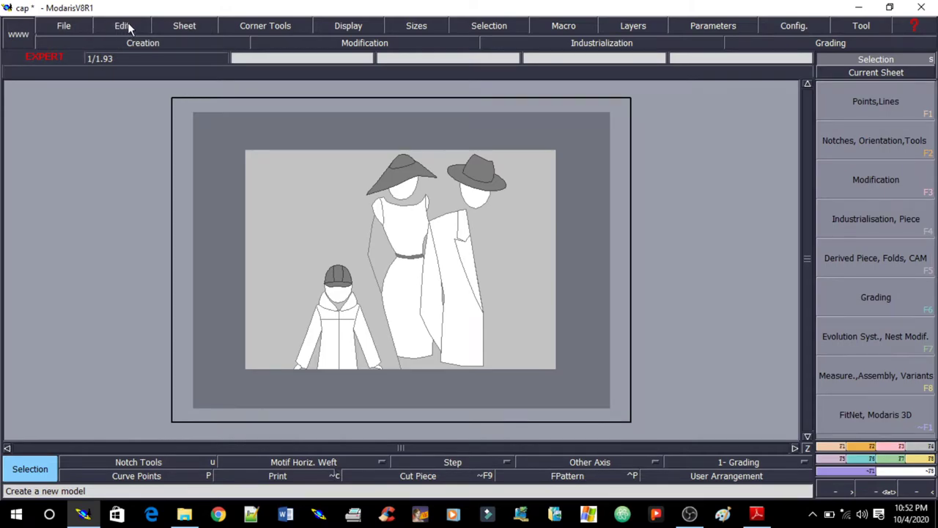
Add a blank sheet to the model and set the length unit to cm
left_click(175, 27)
left_click(173, 40)
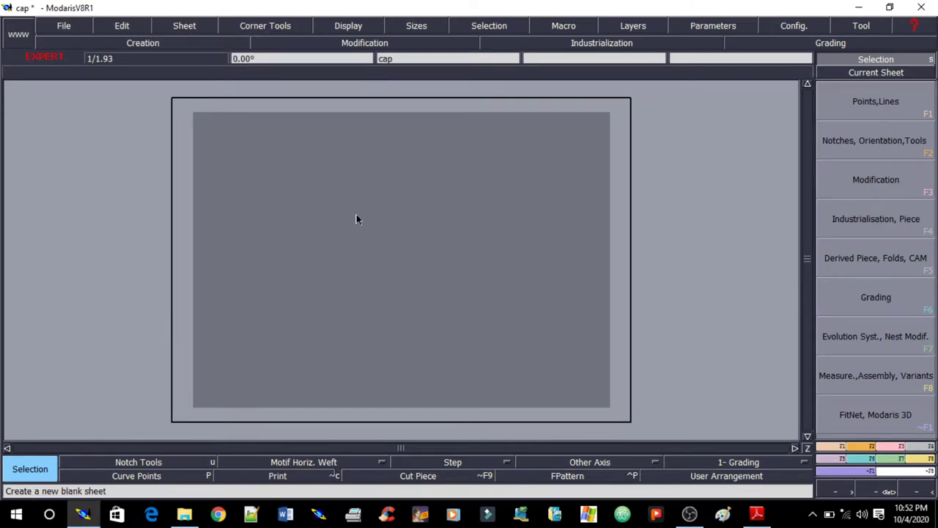
left_click(700, 27)
mouse_move(715, 153)
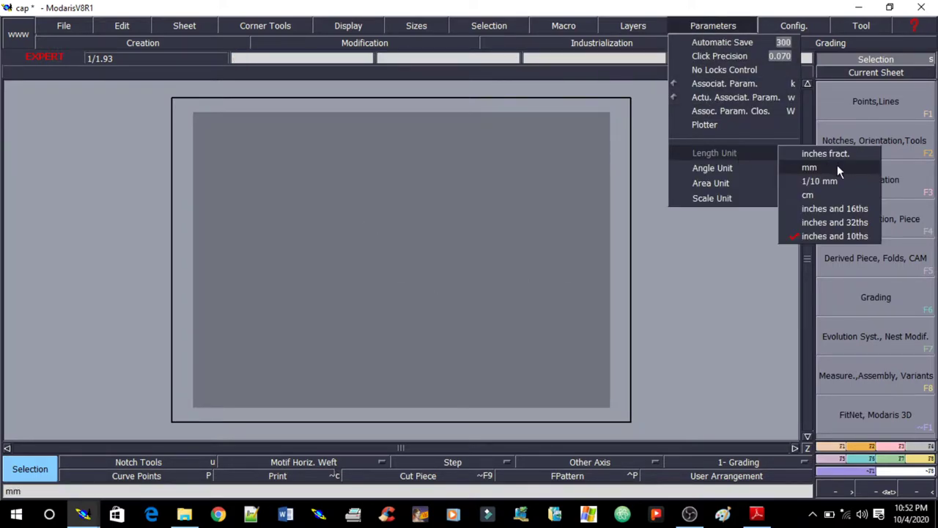
left_click(826, 195)
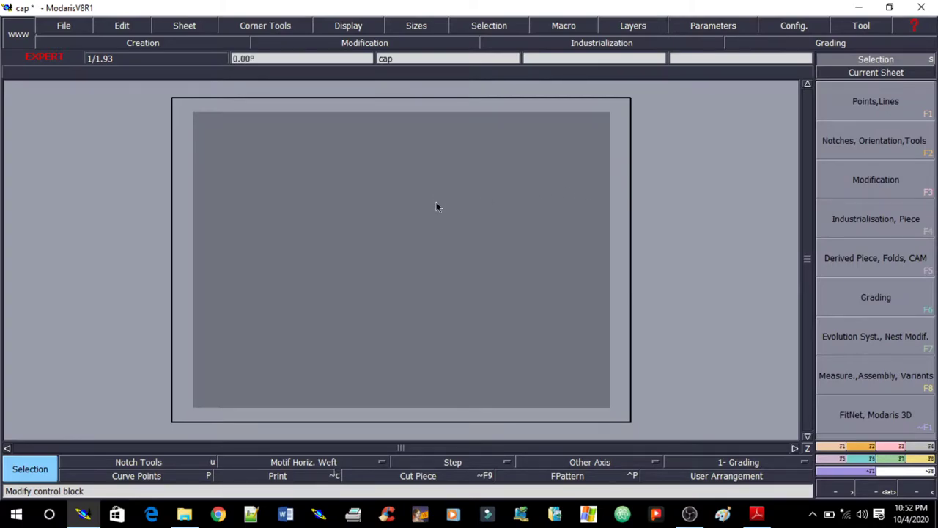
left_click(757, 514)
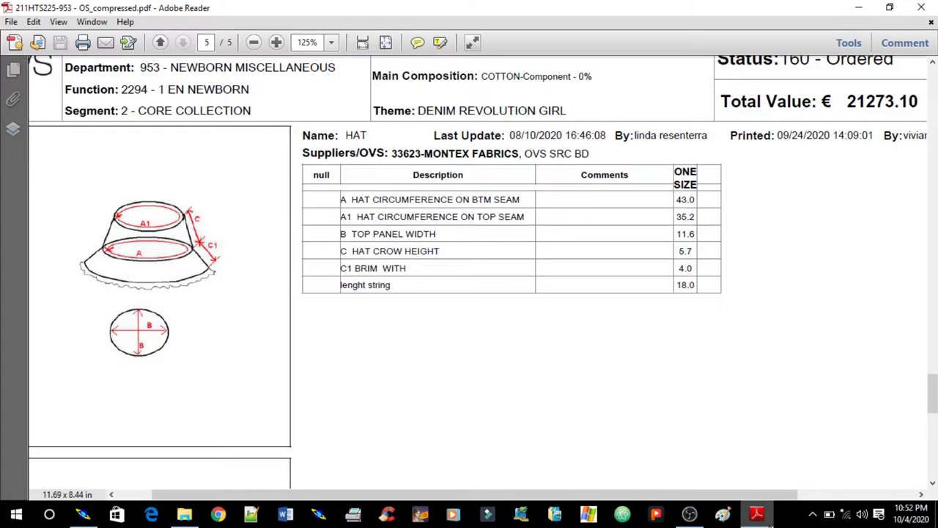
left_click(690, 513)
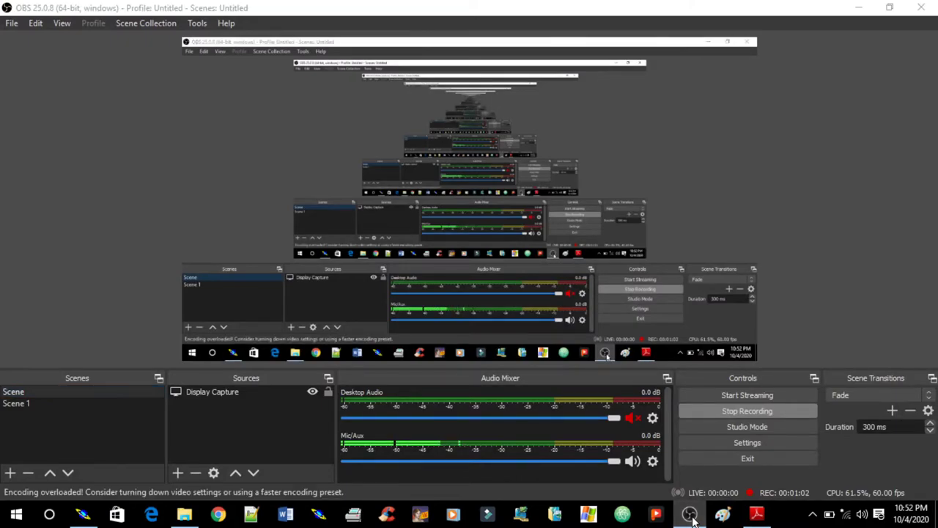
left_click(690, 513)
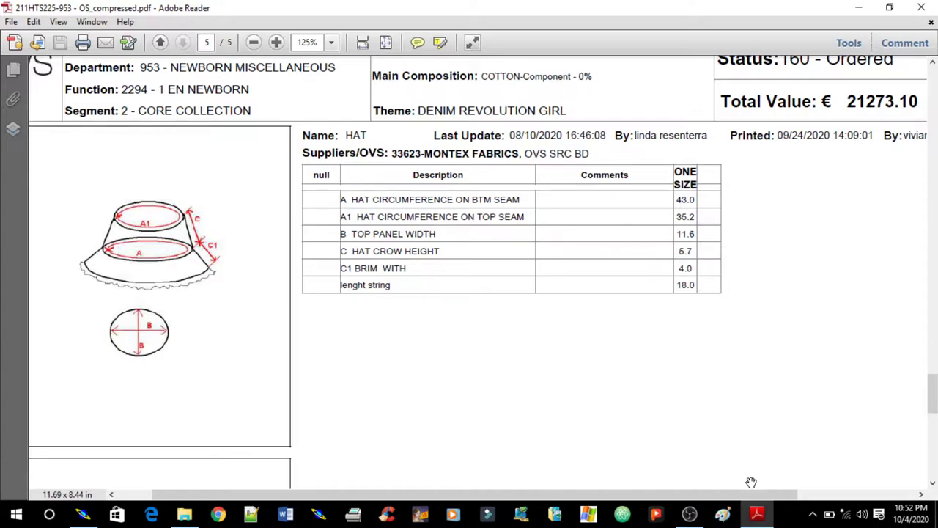
left_click(757, 509)
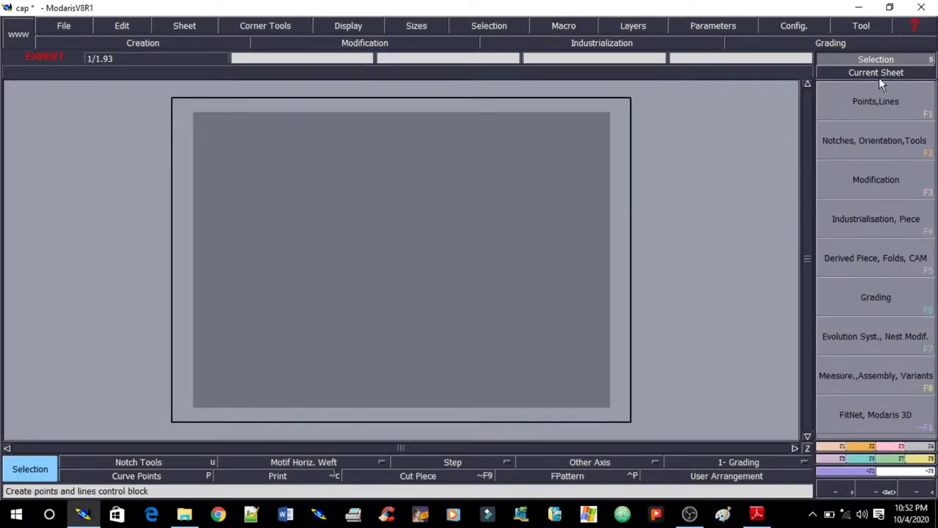
Draw a horizontal straight line 6 long with the Straight tool
left_click(886, 110)
left_click(871, 324)
type("11.")
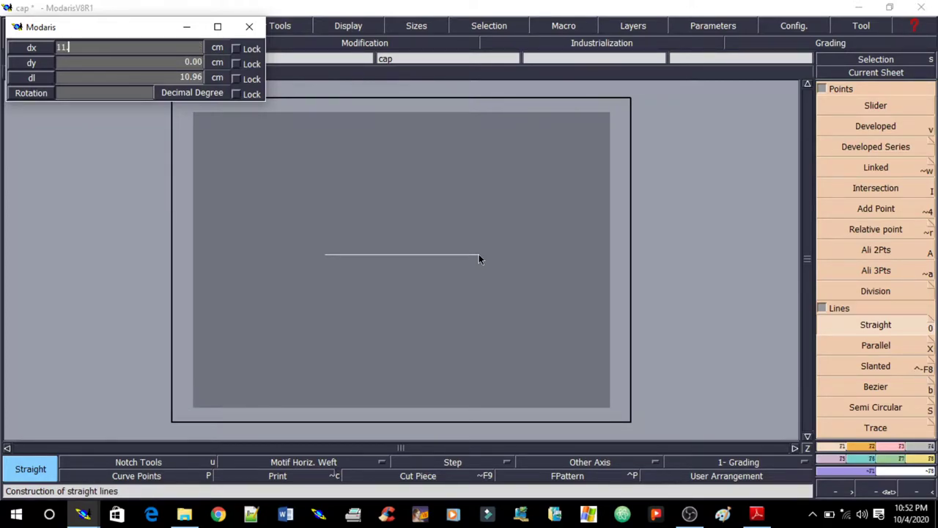
type("60")
key("Tab")
key("Return")
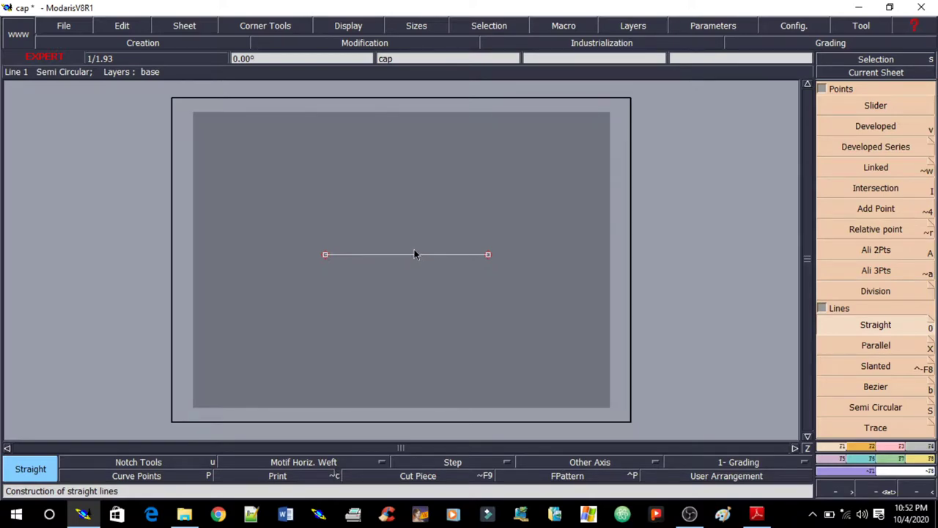
Draw an 11.6 cm vertical straight line (dx 0) crossing the horizontal one
left_click(411, 174)
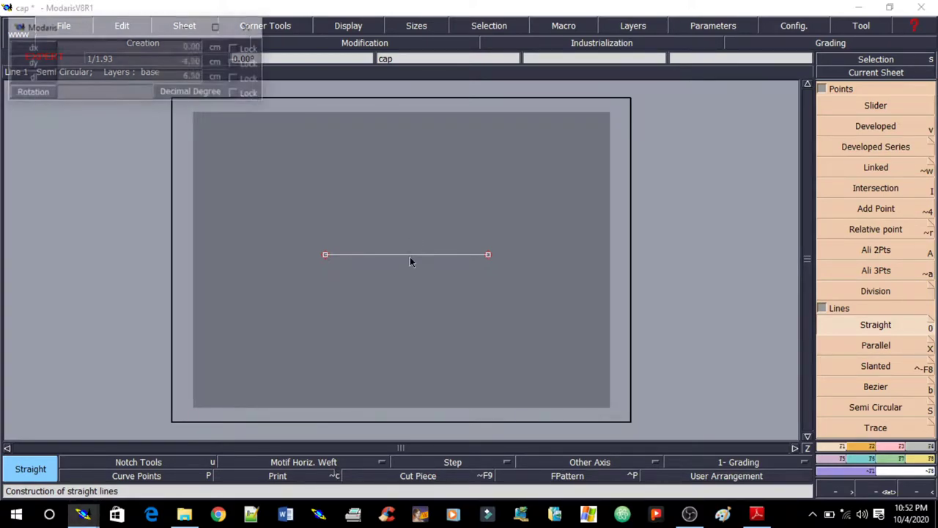
type("0")
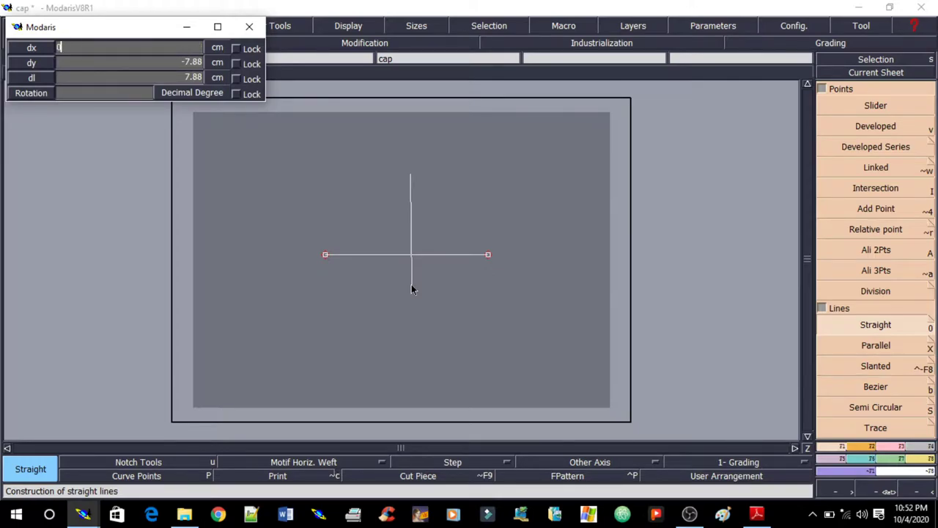
key("Tab")
key("Return")
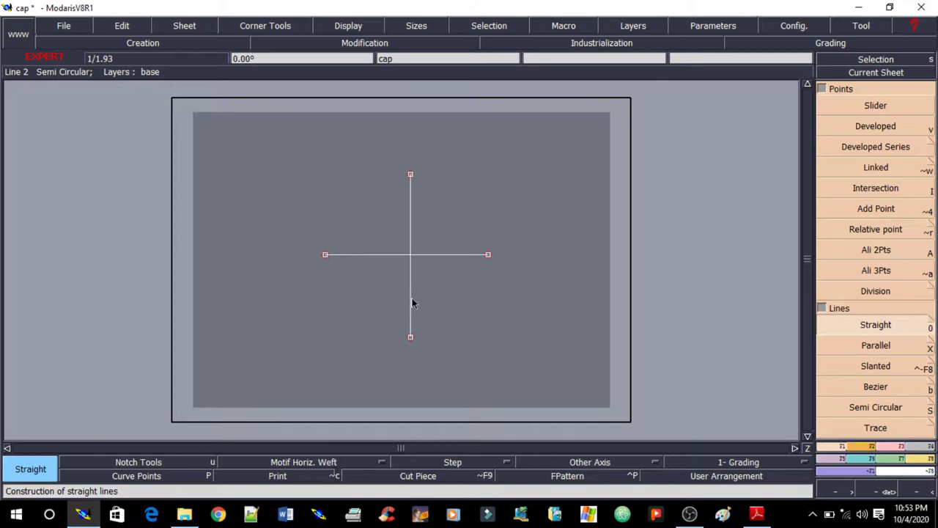
left_click_drag(410, 339, 410, 176)
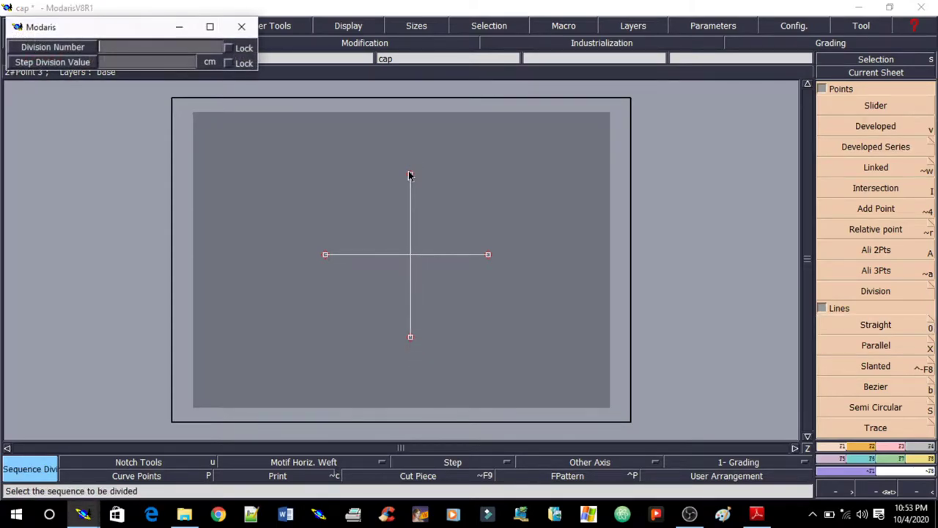
type("2")
Split the vertical and horizontal lines at their midpoints
key("Return")
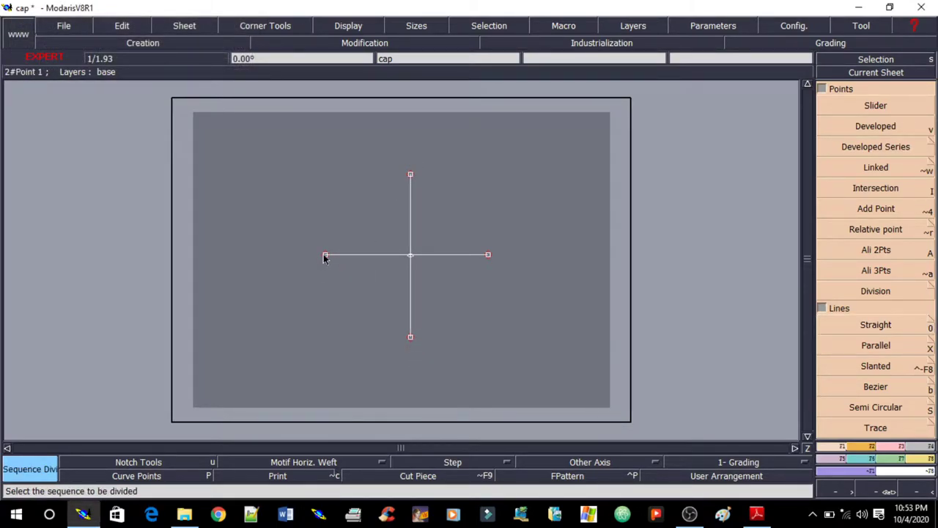
left_click_drag(325, 254, 488, 254)
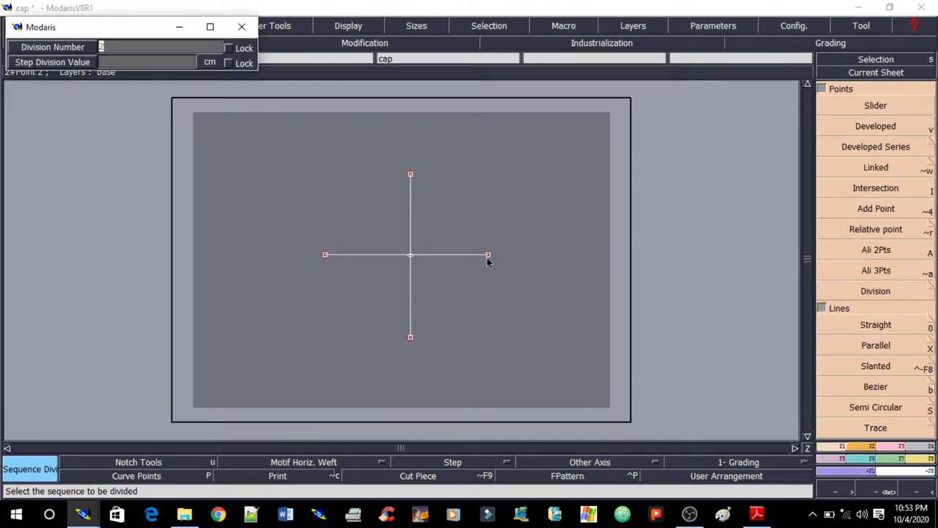
key("Return")
Move the vertical line through the horizontal line's midpoint, then zoom out to see the whole cross
key("z")
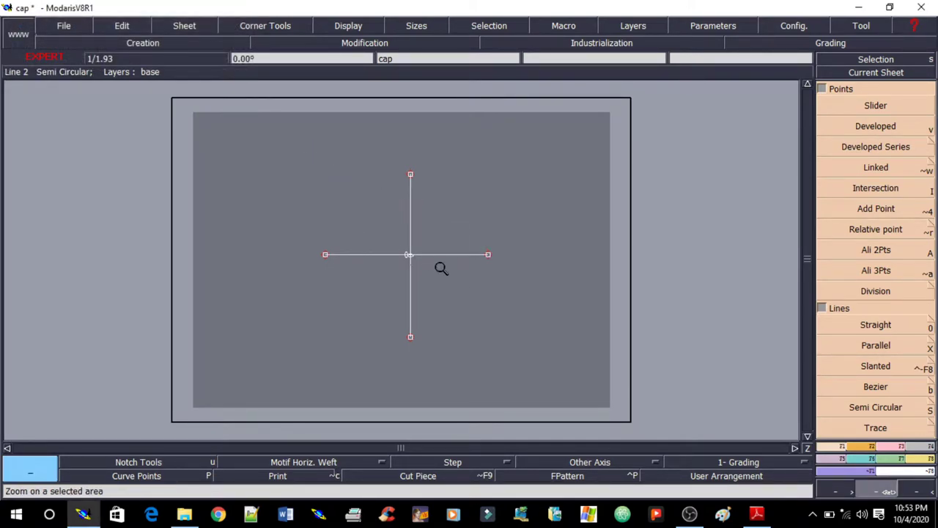
left_click_drag(316, 149, 484, 317)
left_click_drag(369, 245, 473, 337)
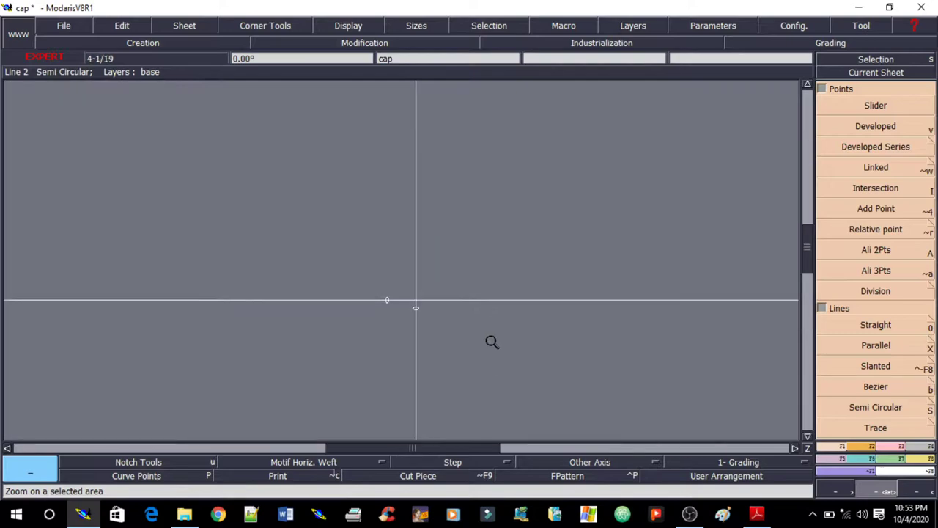
key("m")
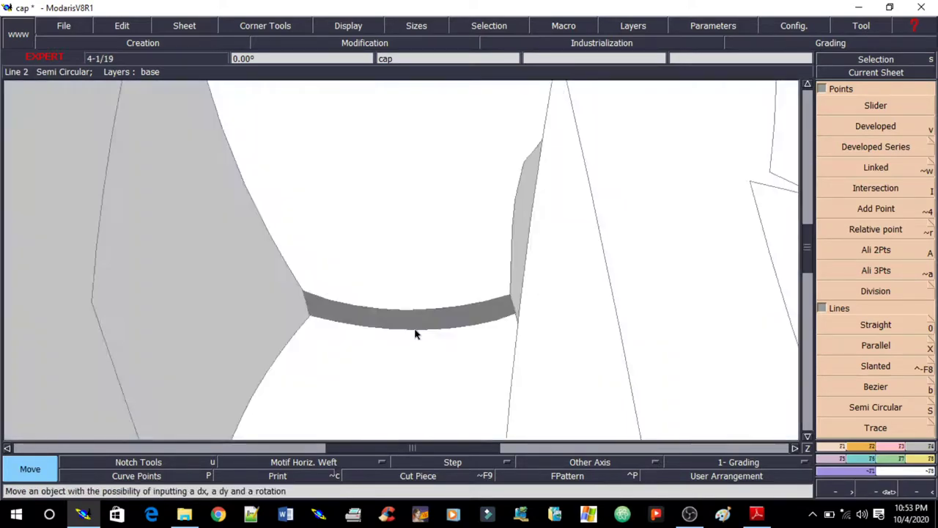
left_click(415, 334)
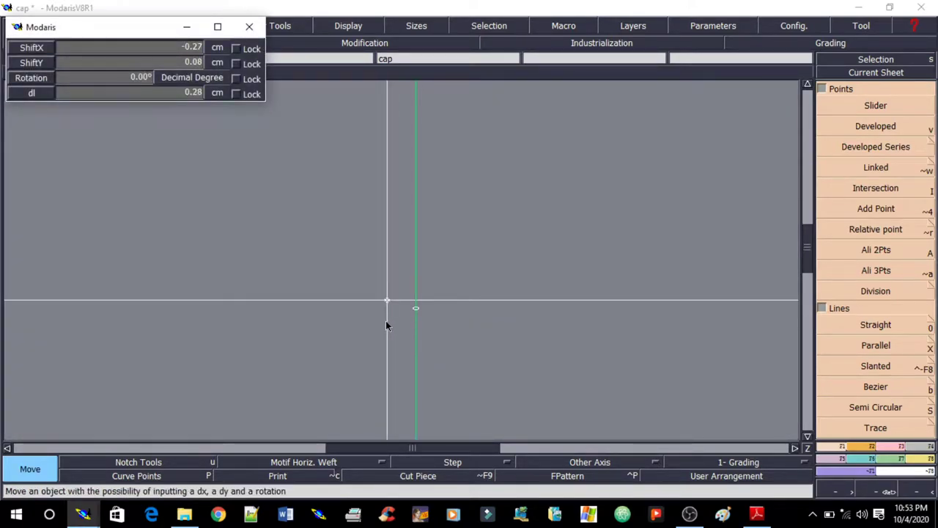
left_click(386, 319)
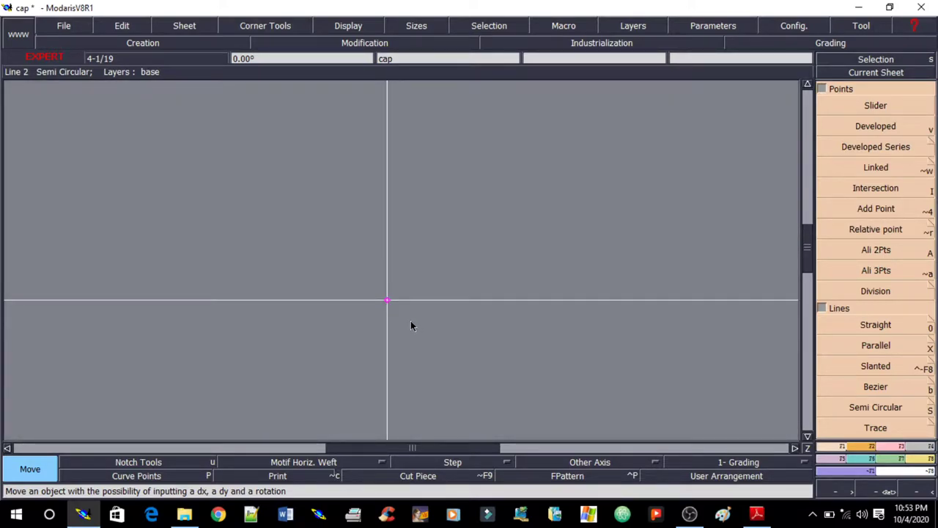
key("Delete")
scroll(432, 291, "down", 1)
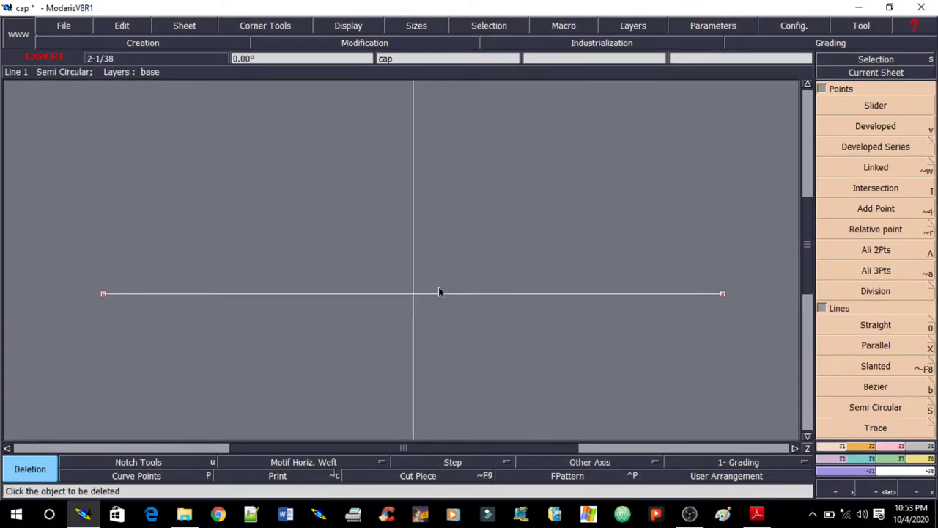
scroll(439, 292, "up", 1)
scroll(439, 292, "down", 2)
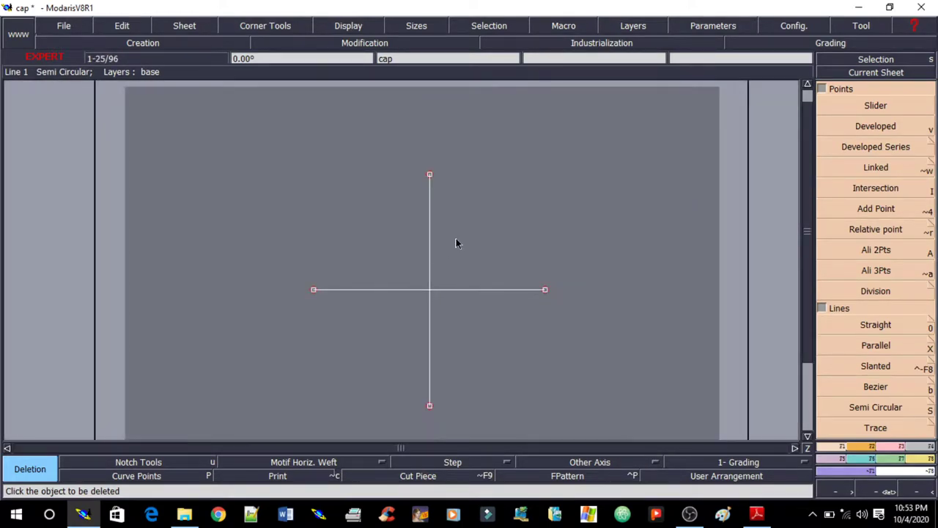
left_click(874, 387)
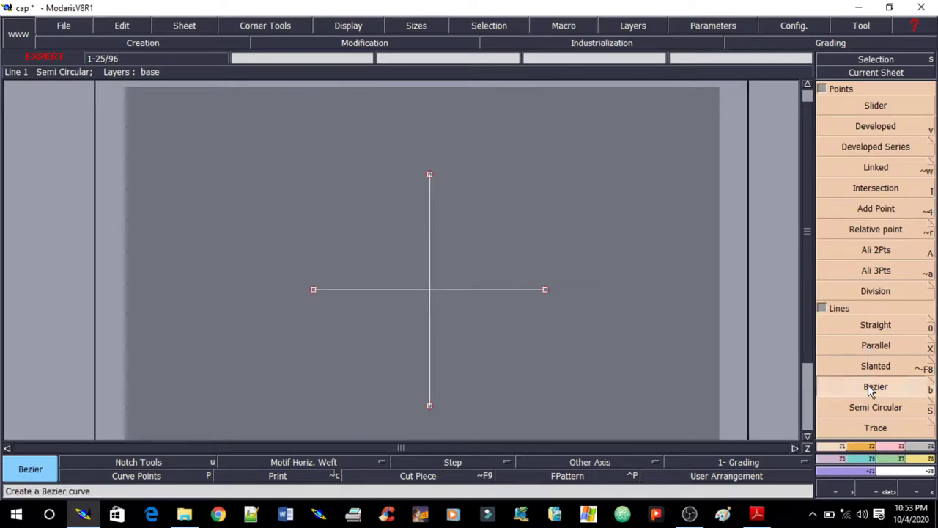
left_click(314, 290)
left_click(430, 176)
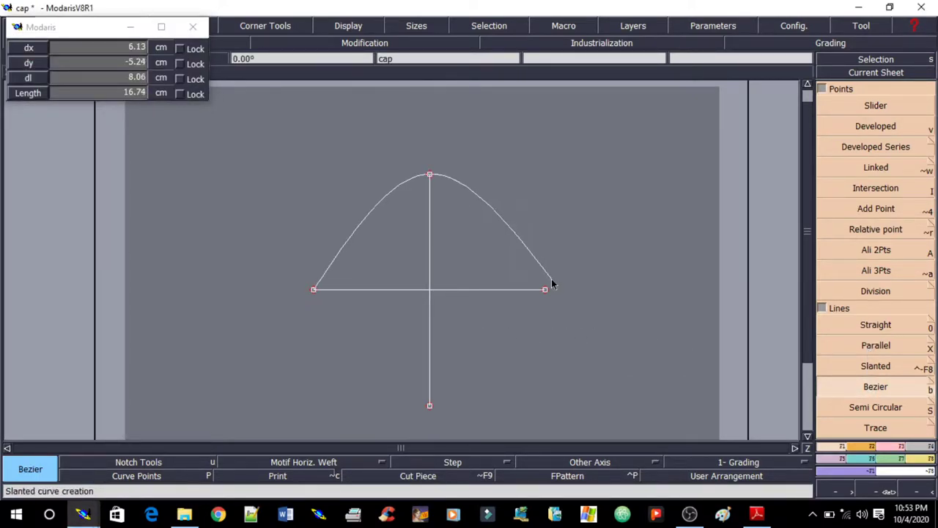
left_click(550, 289)
left_click(431, 405)
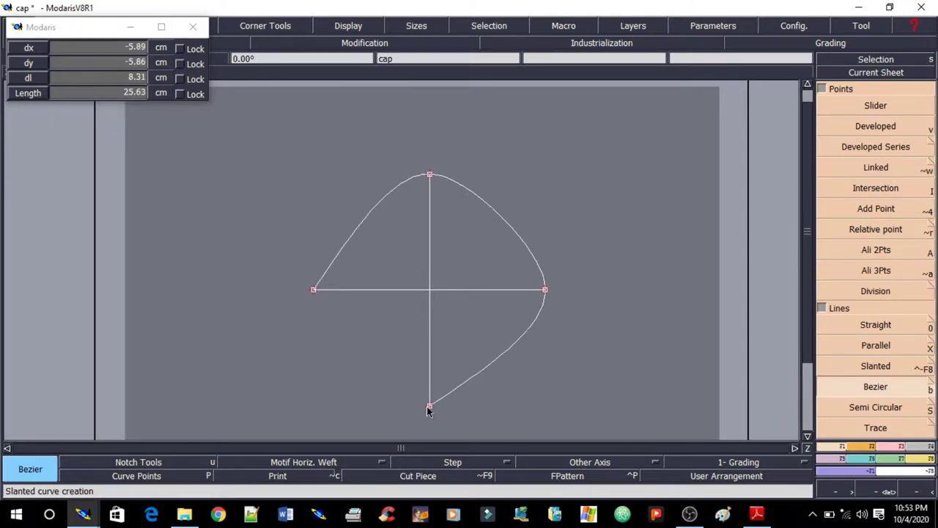
left_click(314, 290)
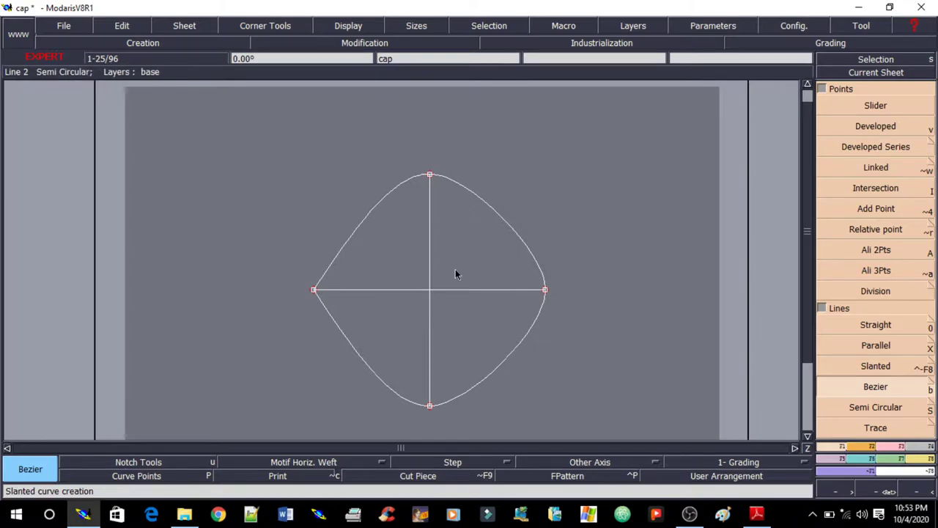
key("ctrl+z")
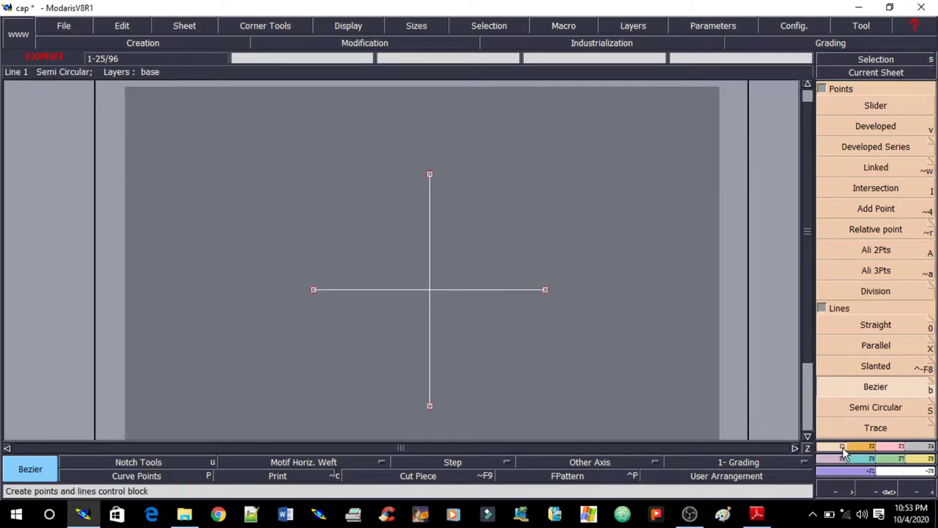
Try a semi-circular curve from the cross centre, cancel it, and rearrange the tool panels
left_click(863, 407)
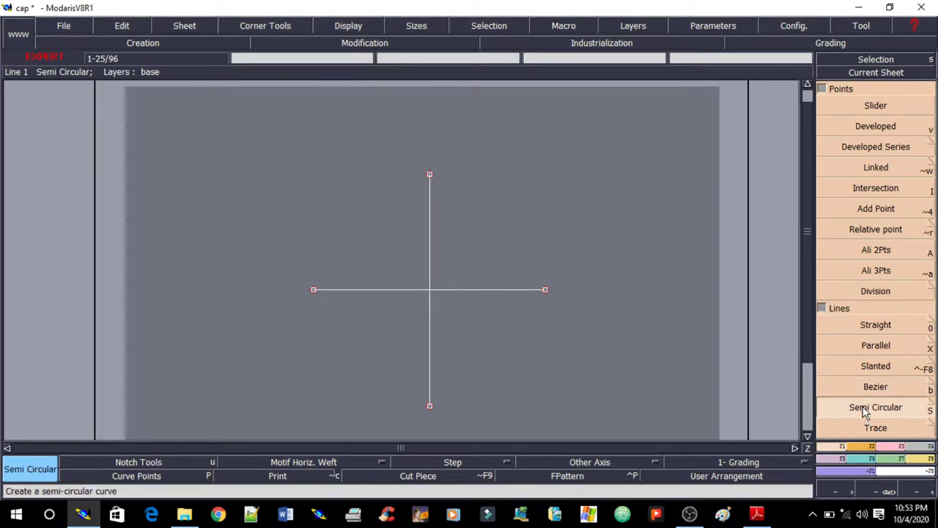
left_click(431, 291)
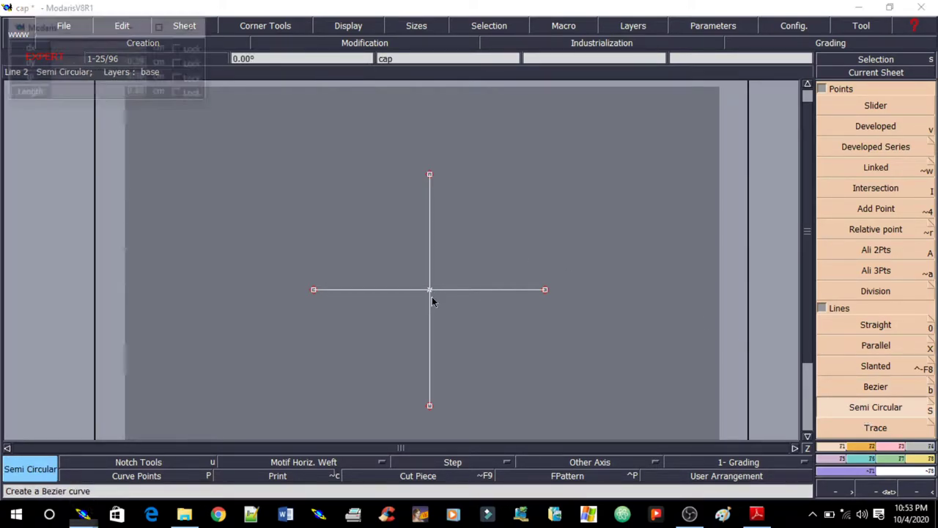
right_click(543, 296)
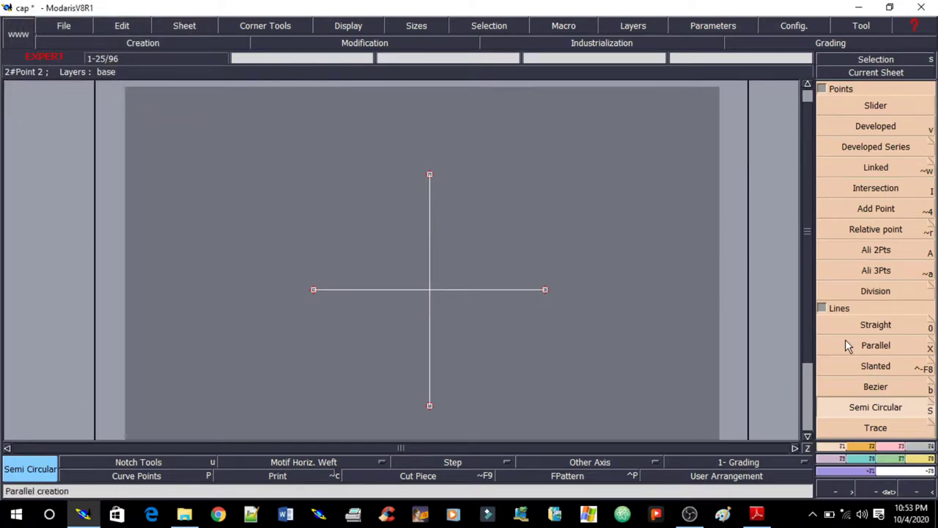
left_click(823, 89)
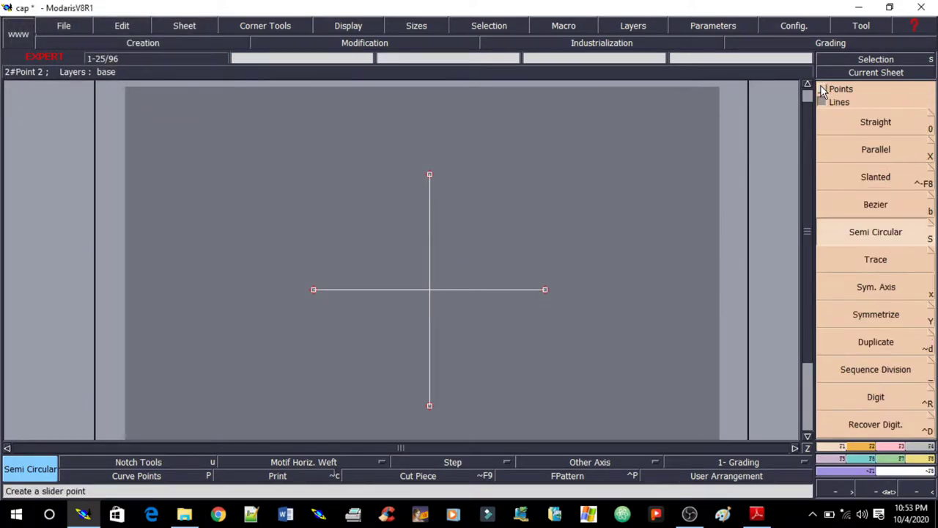
left_click(860, 447)
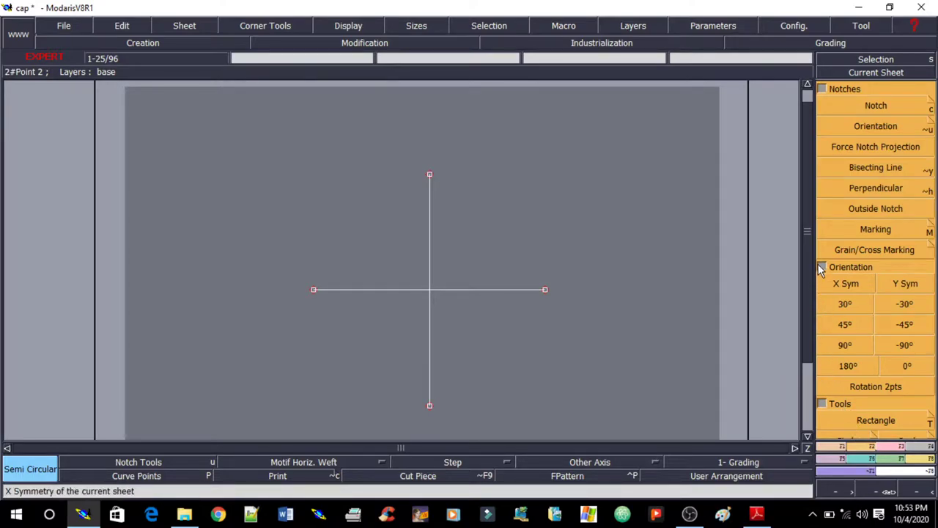
left_click(822, 267)
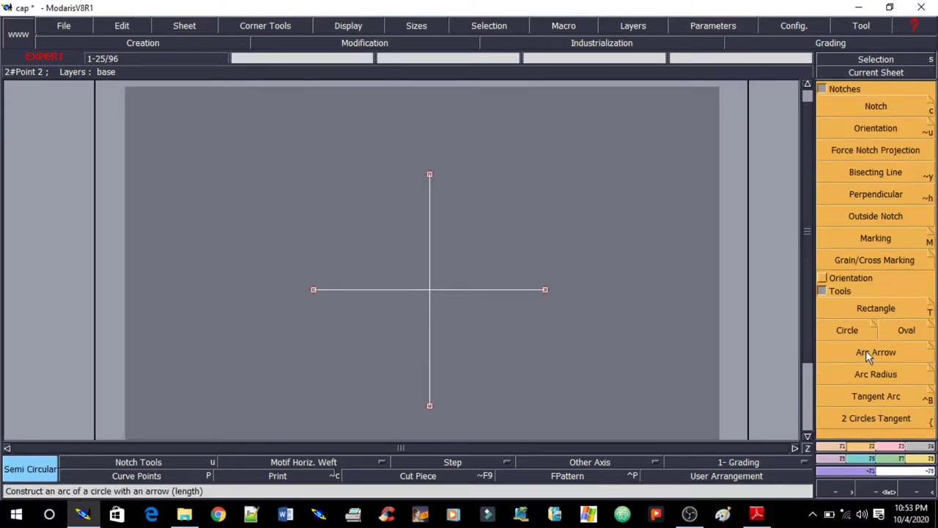
Start a tangent arc at the cross centre and enable the Curve with Constraint option
left_click(870, 393)
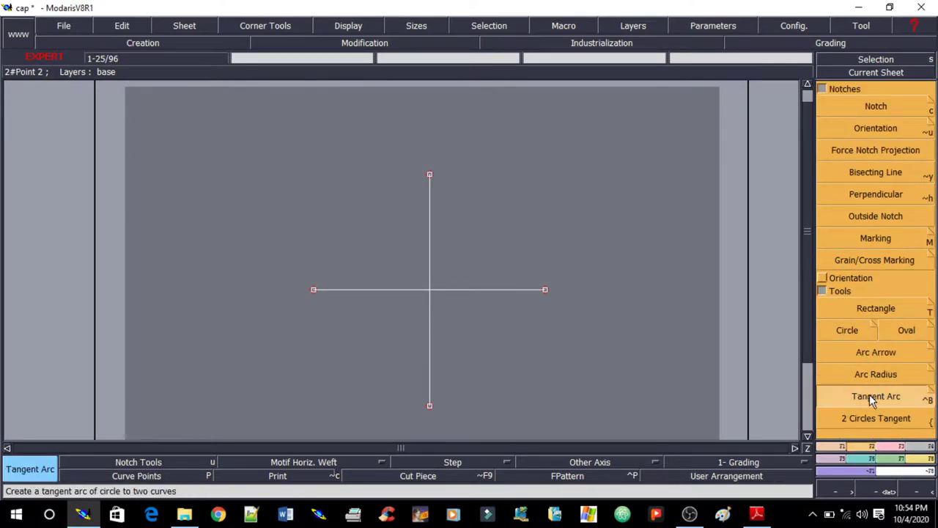
left_click(434, 290)
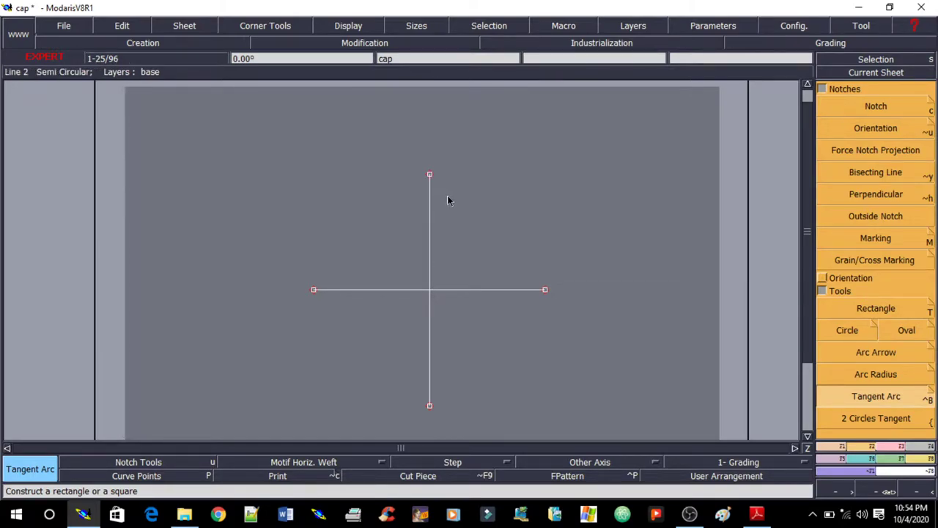
left_click(929, 396)
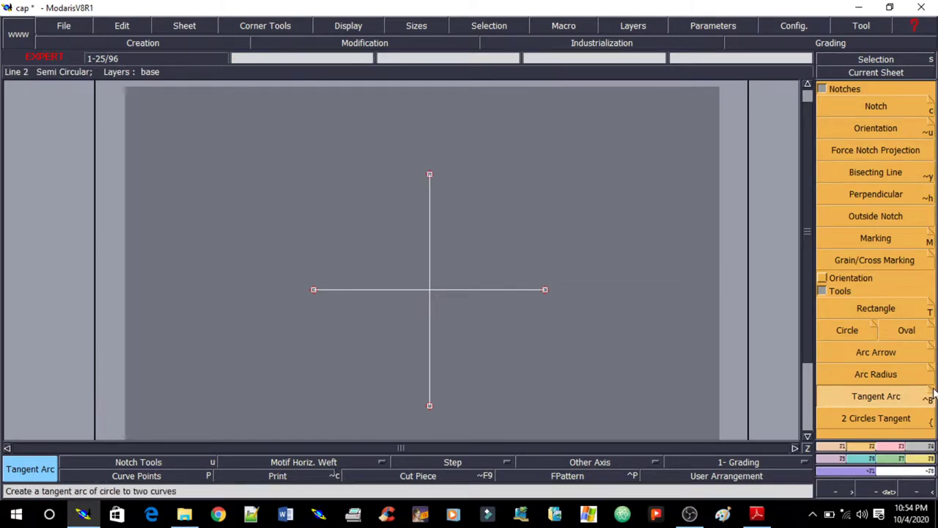
left_click(90, 61)
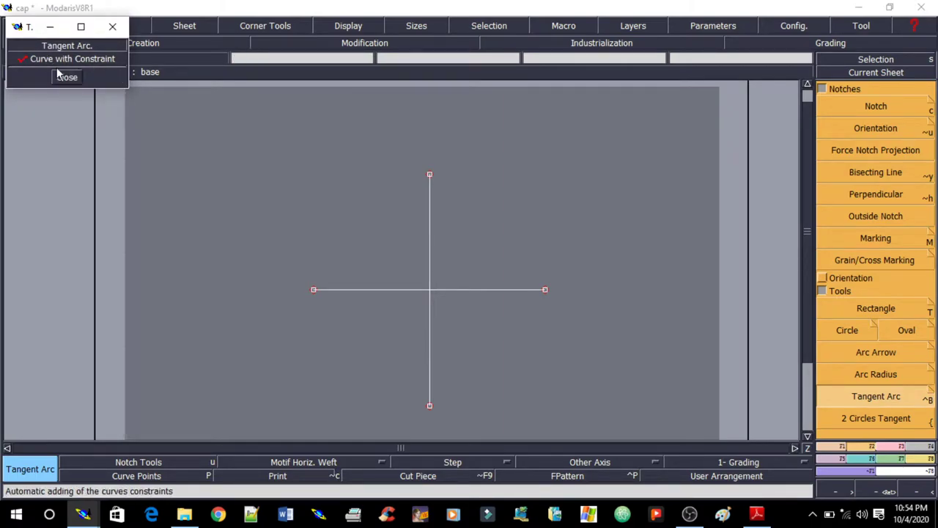
left_click(63, 76)
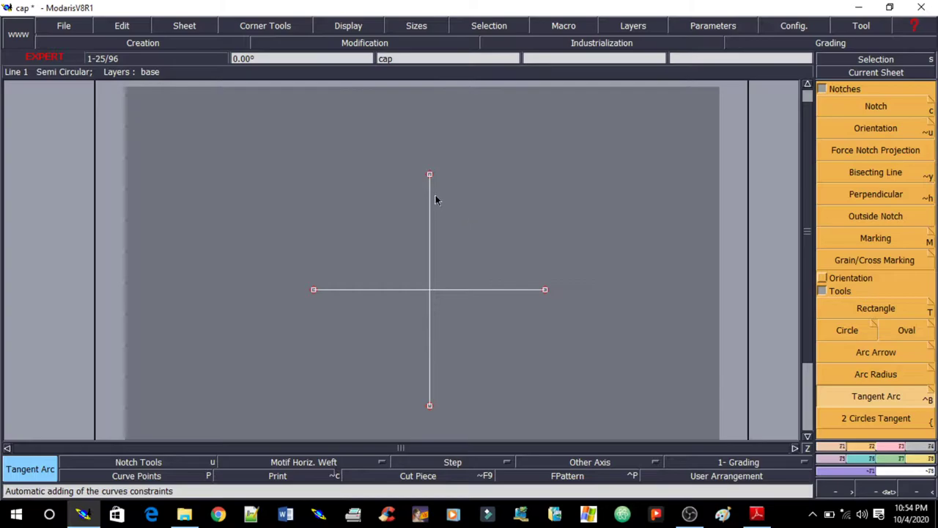
Draw an arc tangent to two circles from the cross centre, then undo it
left_click(847, 417)
left_click(430, 290)
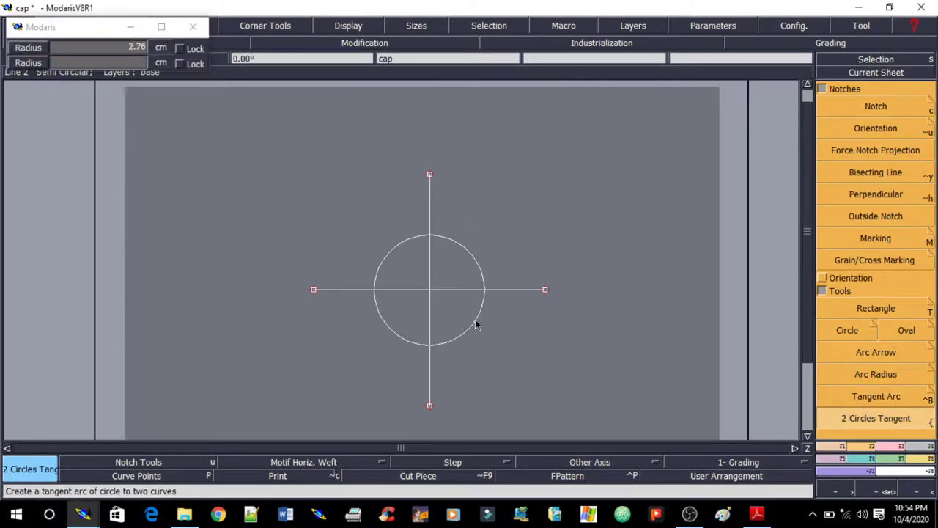
left_click(473, 270)
left_click(516, 244)
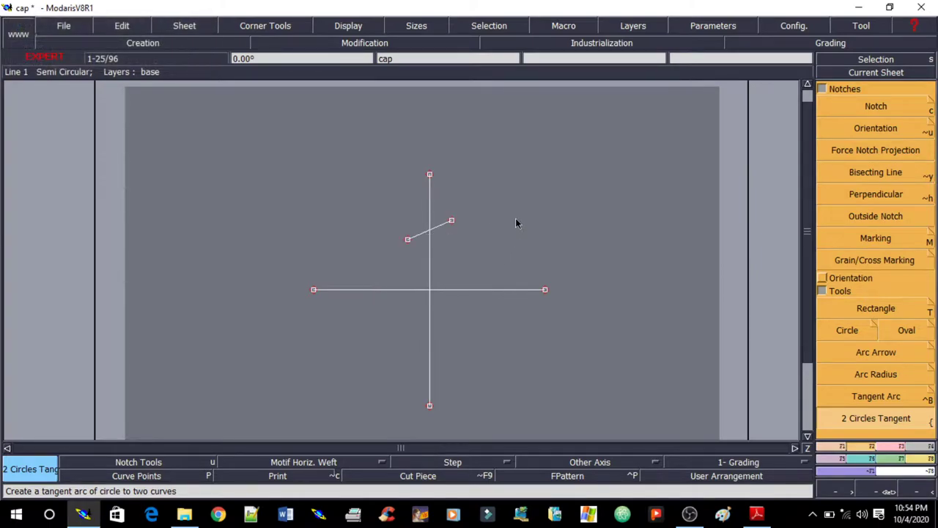
key("ctrl+z")
Begin a radius circle centred on the cross intersection, then bring up the Windows Start menu
left_click(847, 330)
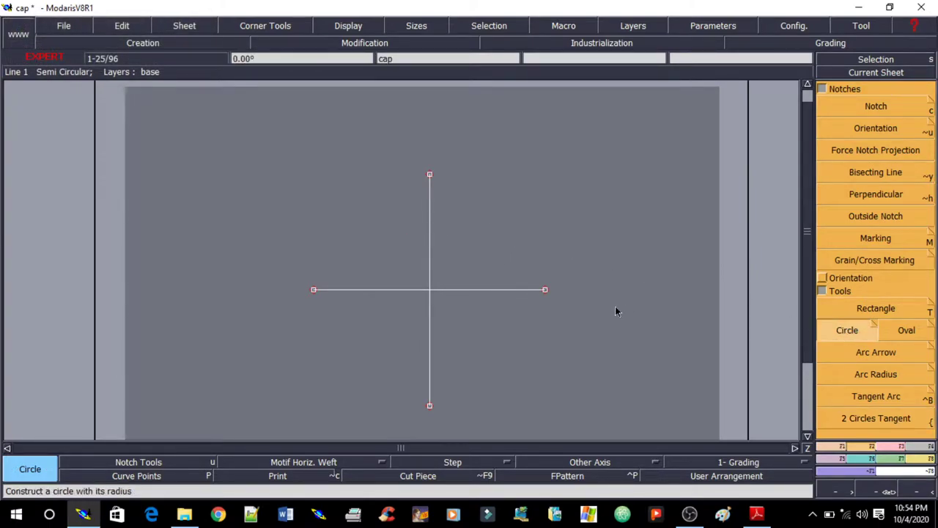
left_click(430, 290)
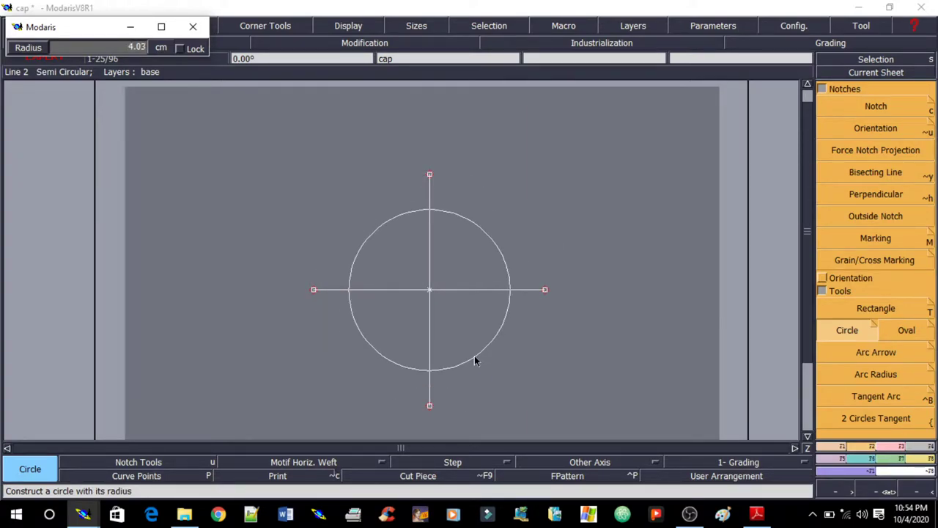
left_click(16, 515)
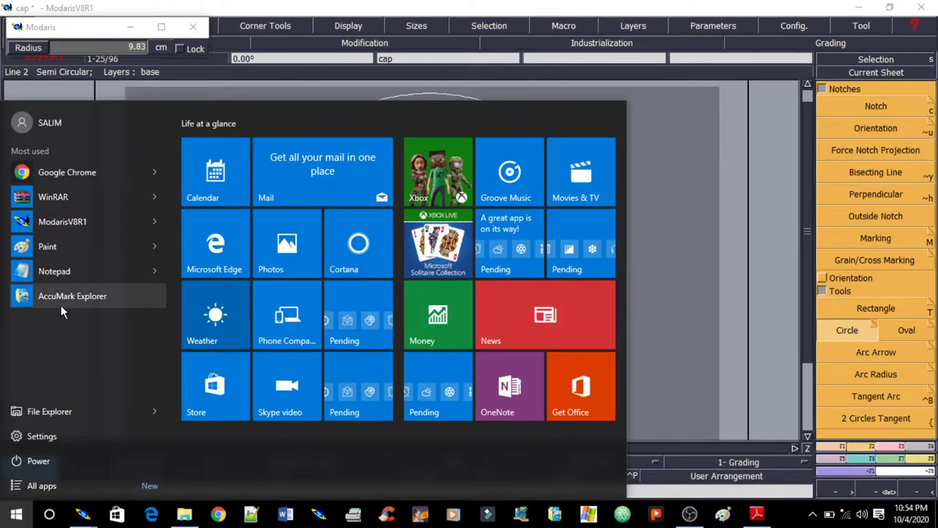
Search the Start menu for Calculator, launch it, and close the 'This app can't open' error
left_click(37, 485)
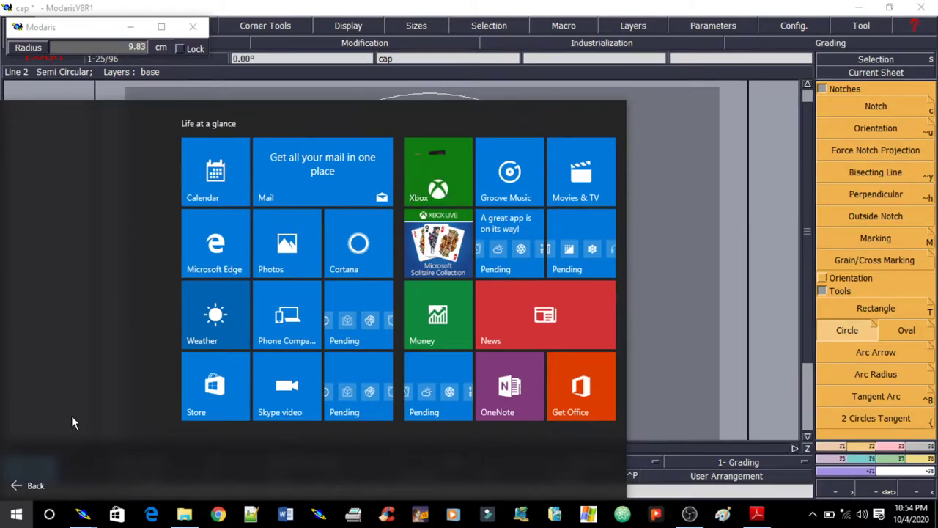
type("ca")
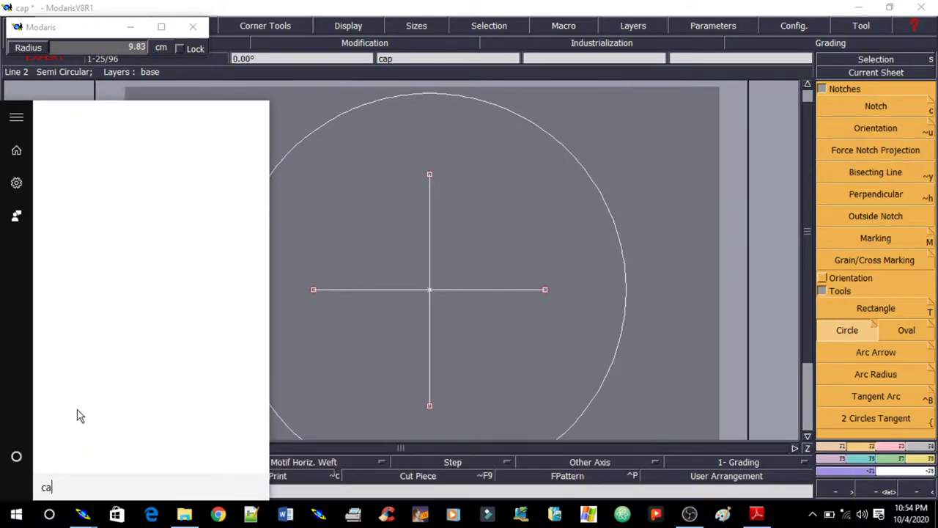
type("lclu")
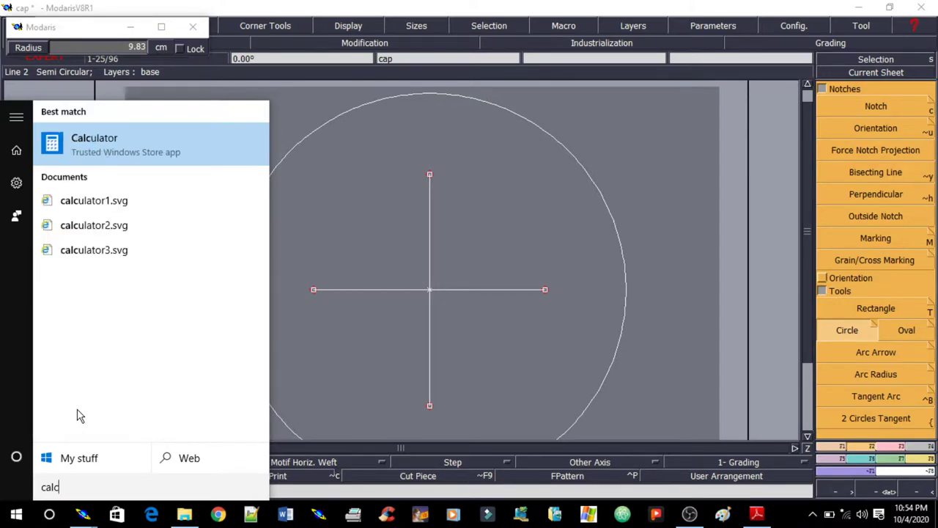
left_click(240, 329)
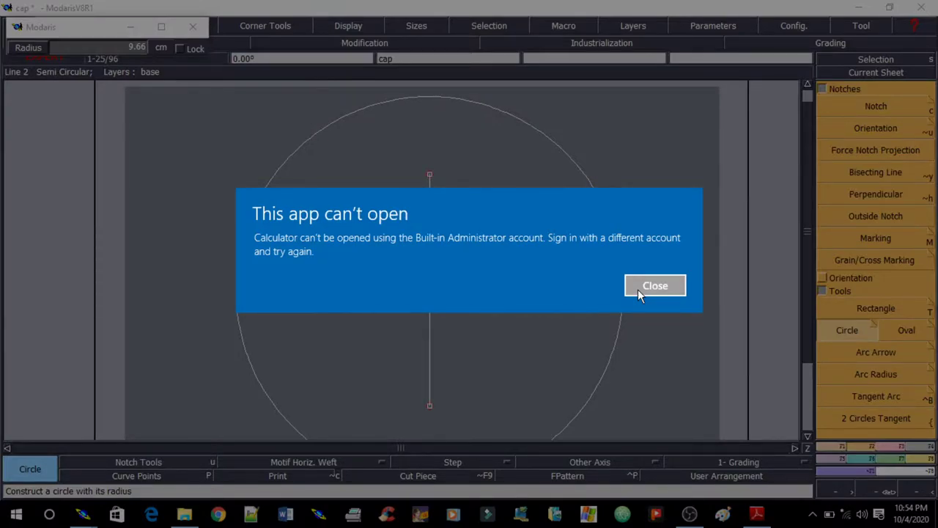
left_click(638, 289)
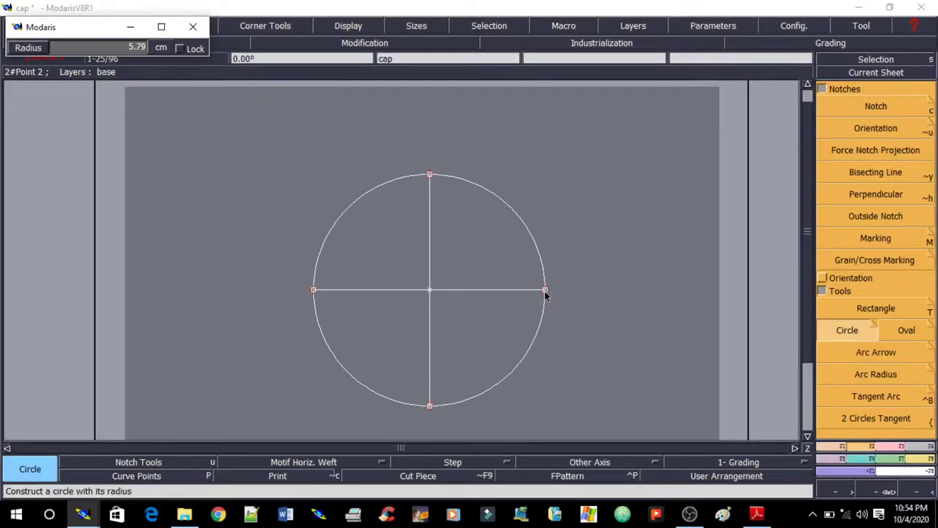
Fix the circle at 5.79 cm radius through the cross ends and delete its construction lines
left_click(546, 291)
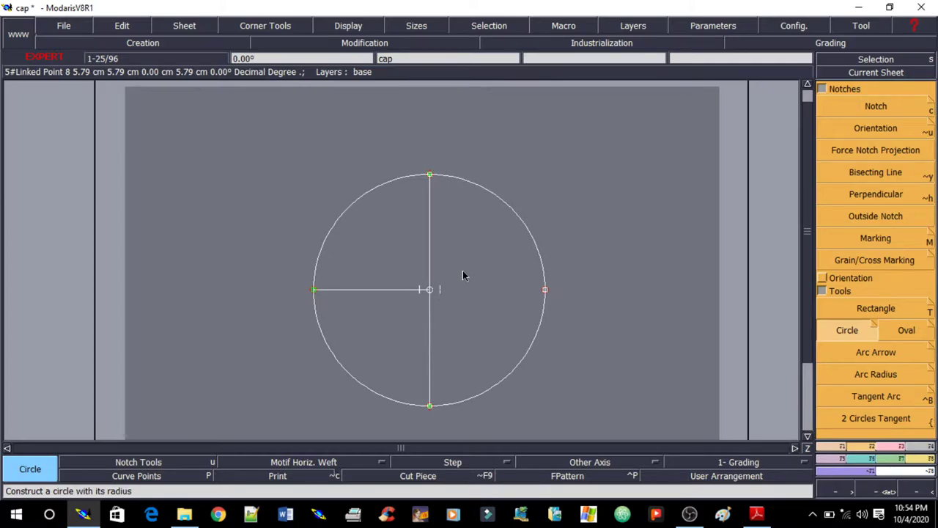
key("Delete")
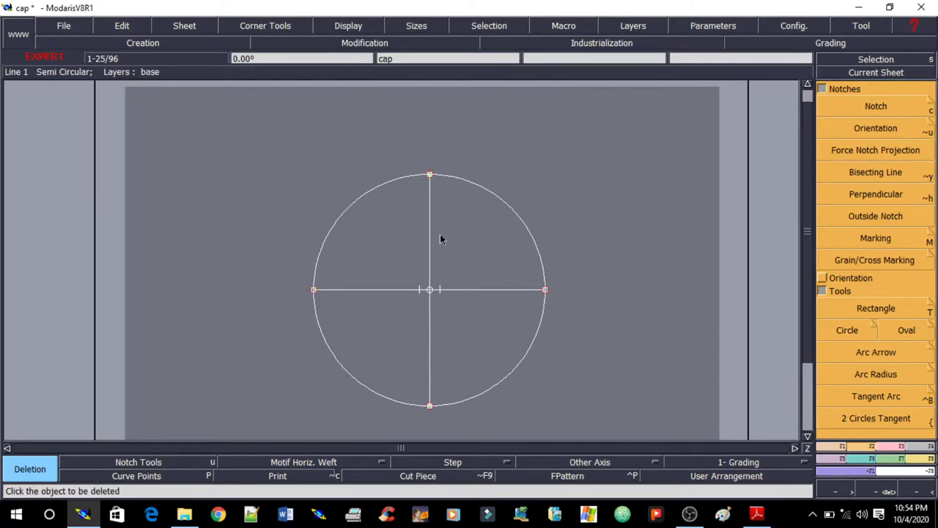
left_click(455, 289)
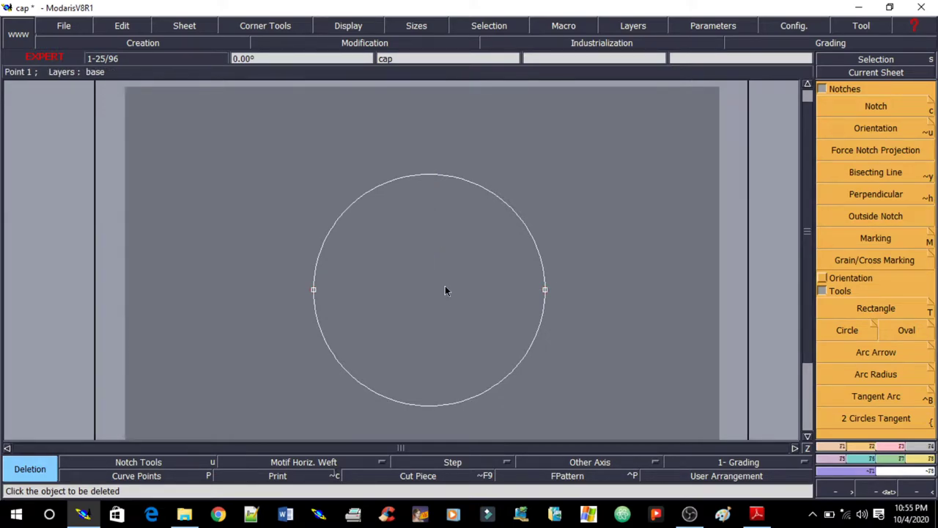
key("p")
Measure the circle straight across from left to right point, then undo the measurement
key("l")
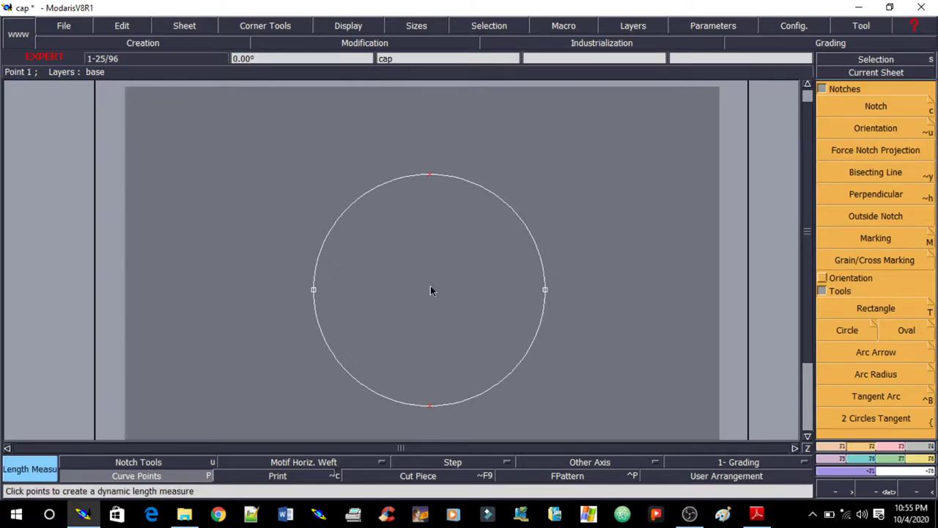
left_click(313, 290)
left_click(546, 290)
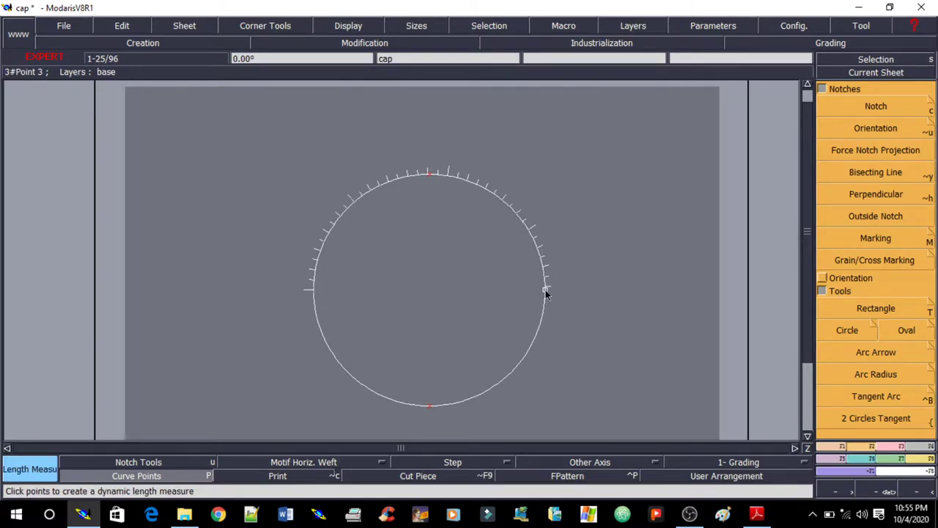
left_click(546, 289)
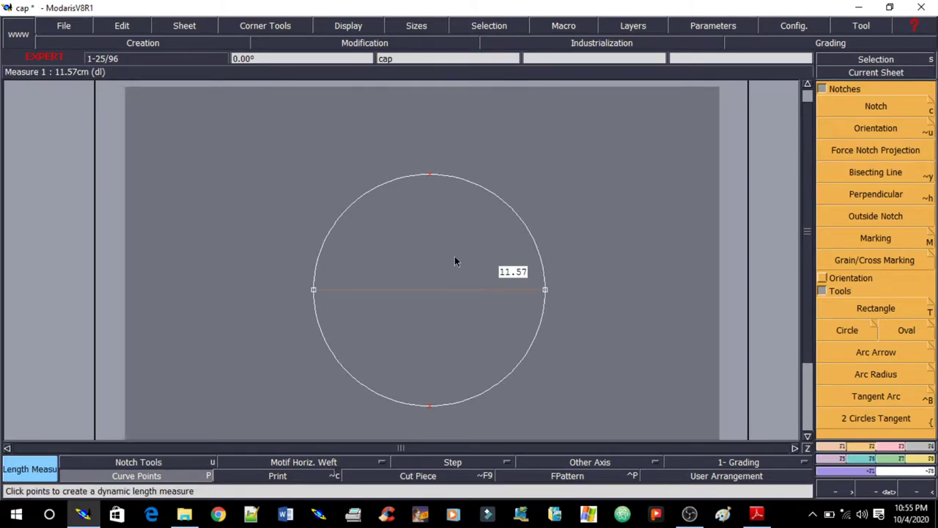
key("ctrl+z")
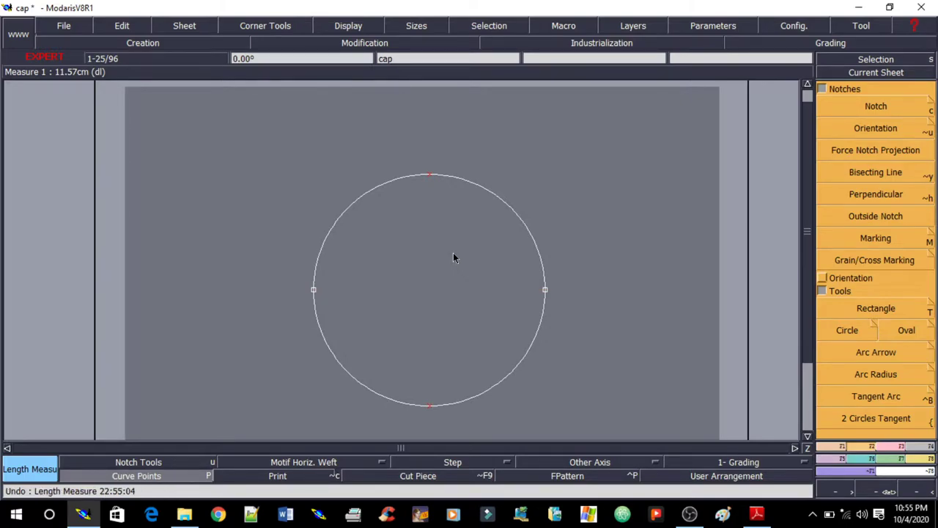
Draw a straight horizontal diameter between the circle's left and right points
key("2")
left_click(545, 290)
left_click(315, 289)
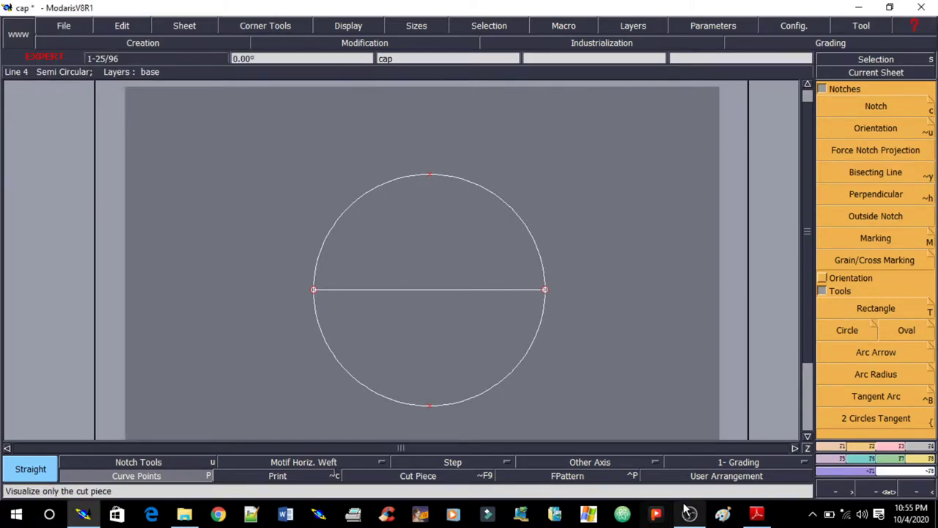
key("alt+Tab")
Scroll the spec PDF back up to the hat drawing on page 3
scroll(438, 297, "up", 5)
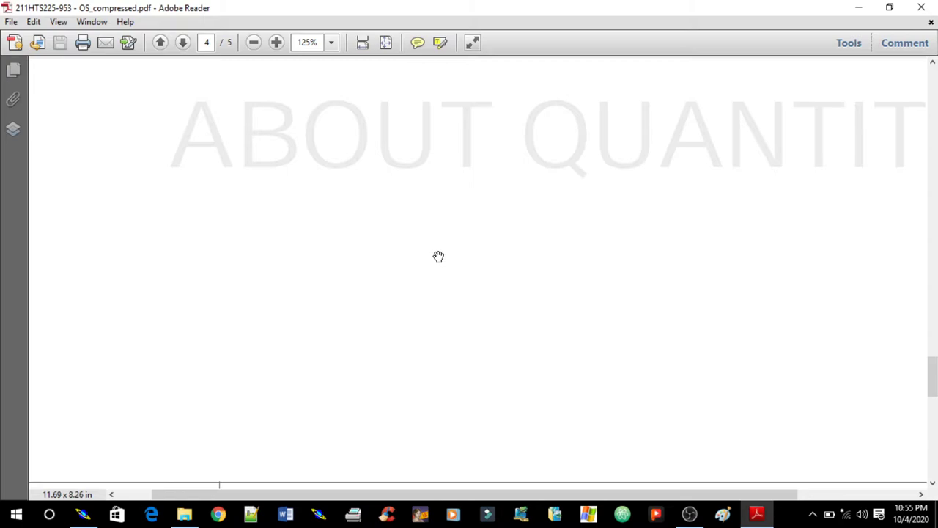
scroll(438, 256, "down", 4, "ctrl")
scroll(452, 277, "down", 1, "ctrl")
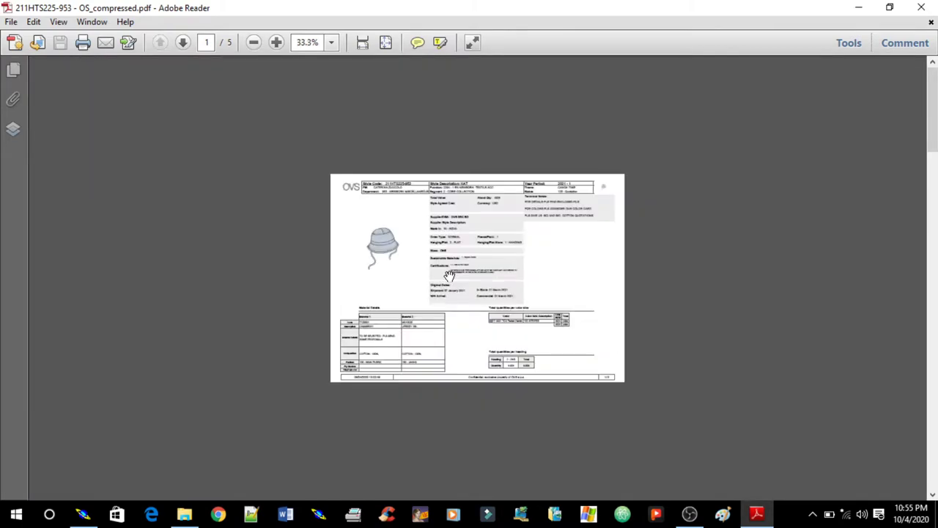
scroll(450, 276, "down", 4)
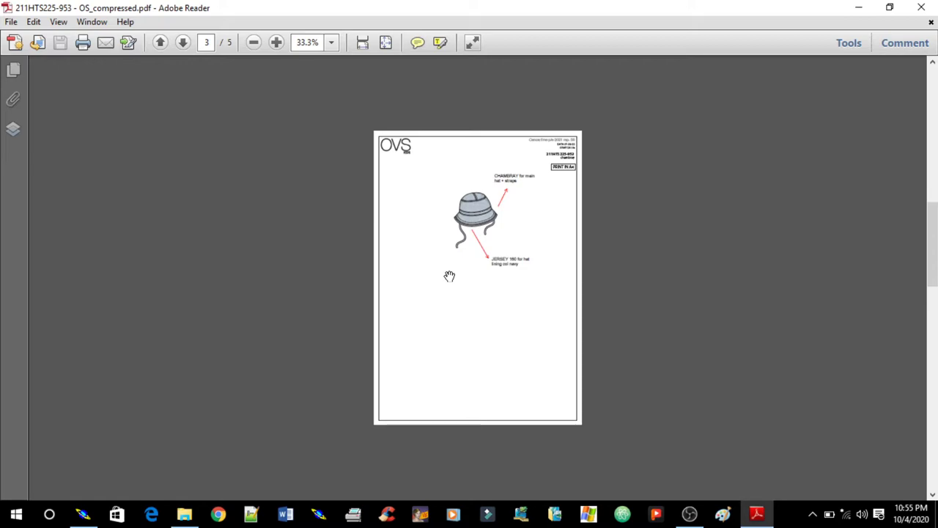
scroll(463, 141, "up", 4, "ctrl")
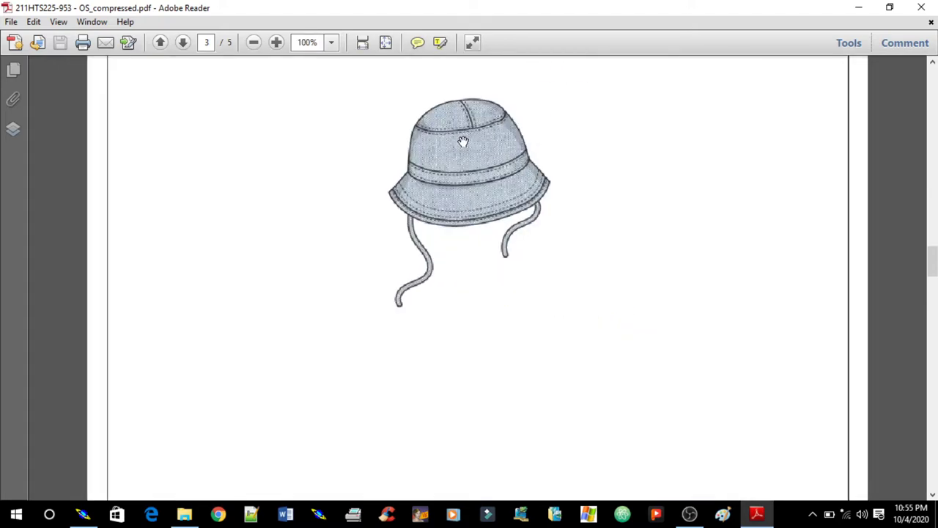
scroll(463, 142, "up", 2, "ctrl")
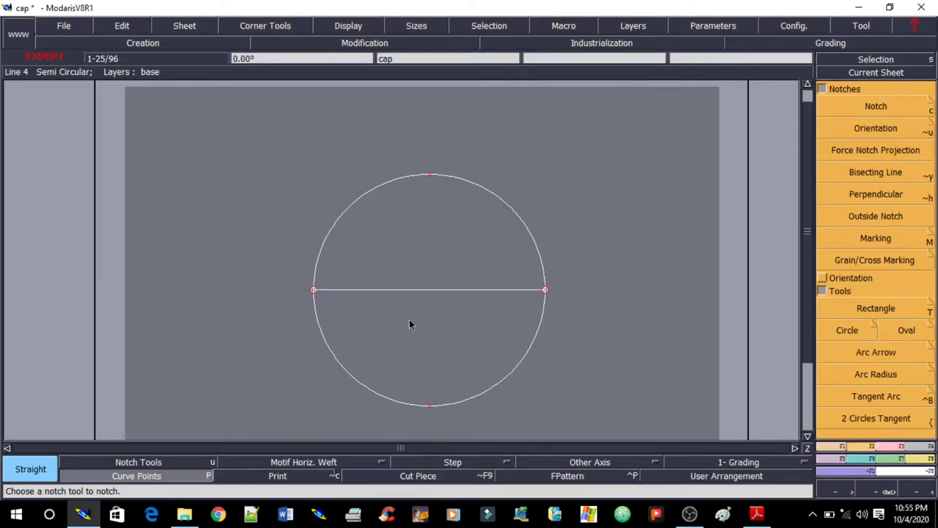
Show all sheets and delete an unwanted sheet, keeping the semicircle sheet
left_click(440, 260)
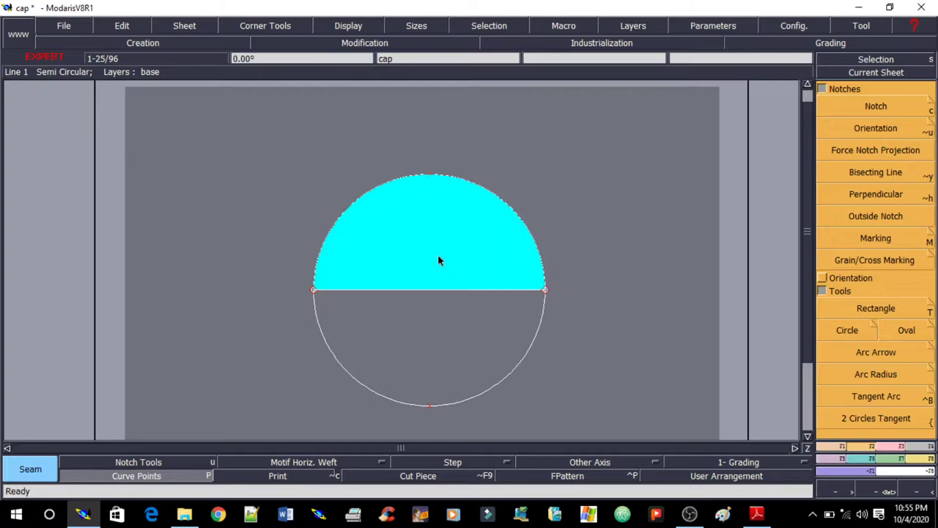
left_click(433, 245)
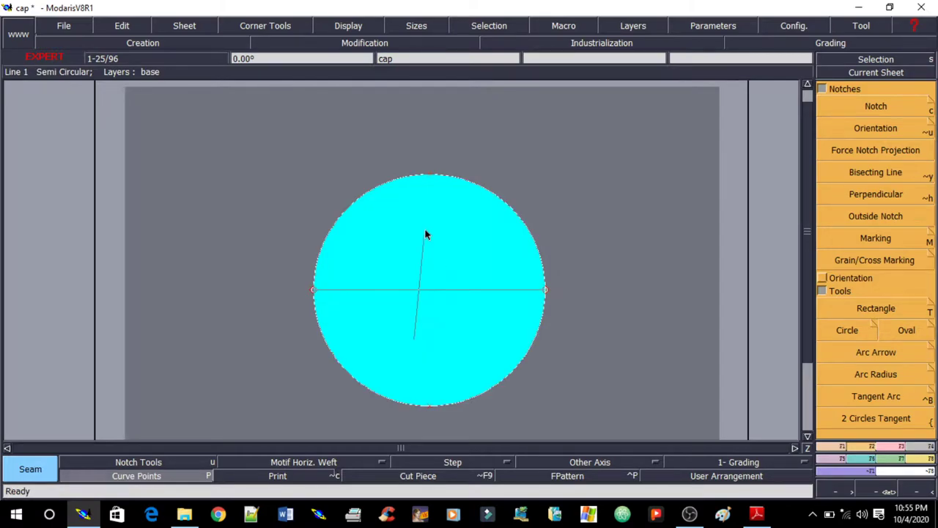
right_click(425, 230)
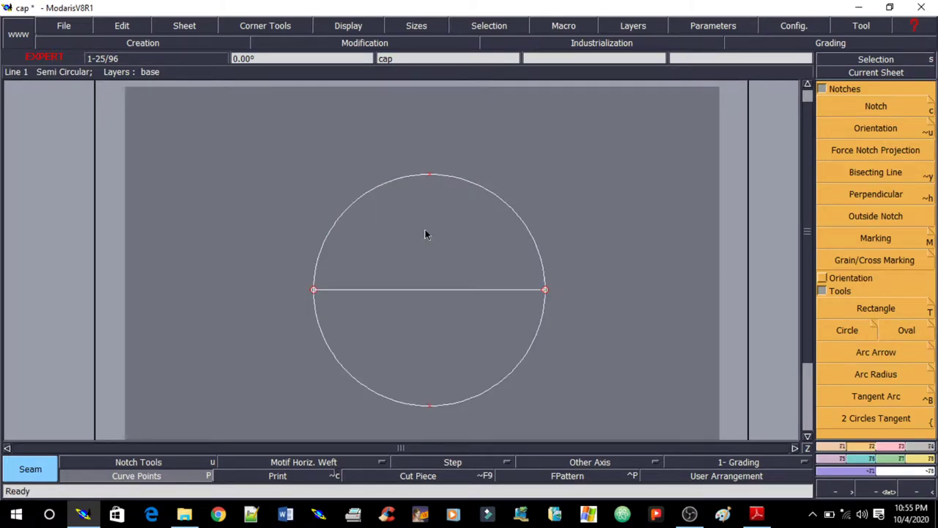
key("Home")
left_click(396, 332)
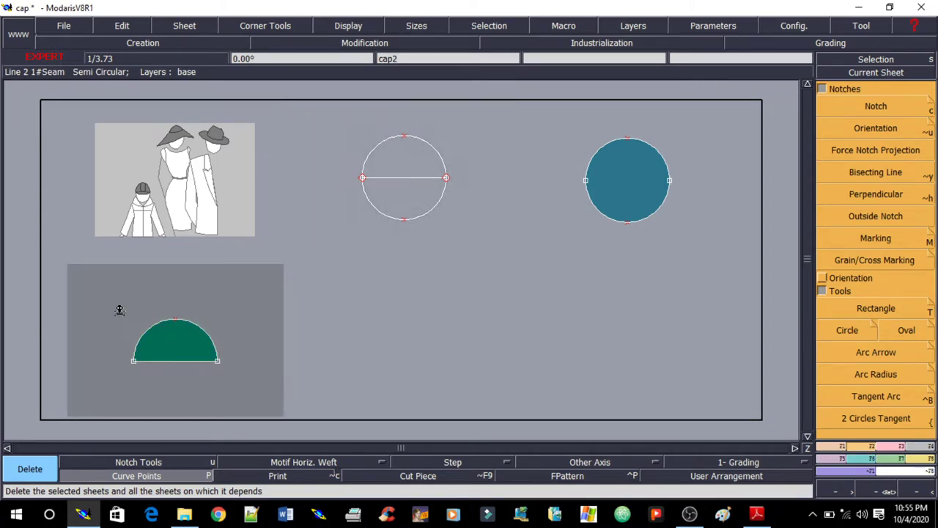
left_click(120, 310)
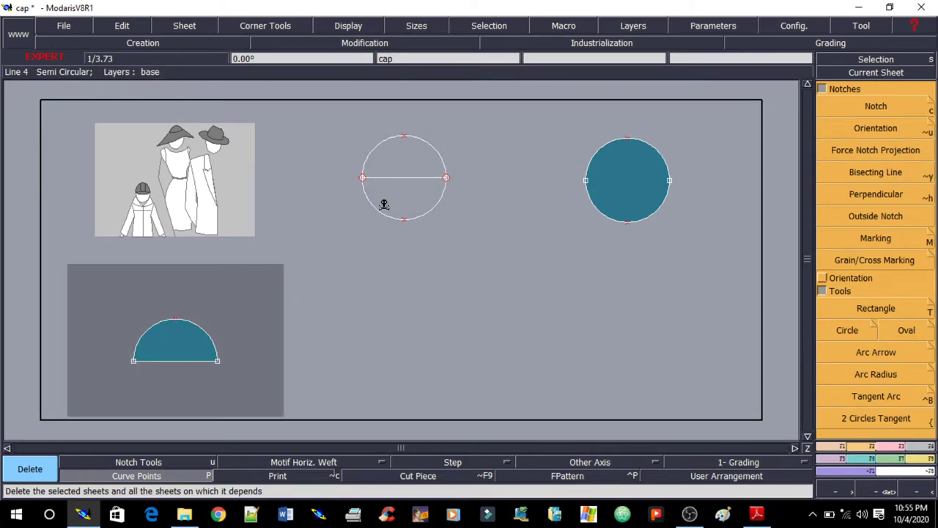
Delete the circle-and-diameter sheet and add a new blank sheet fitted to the view
left_click(394, 177)
left_click(395, 178)
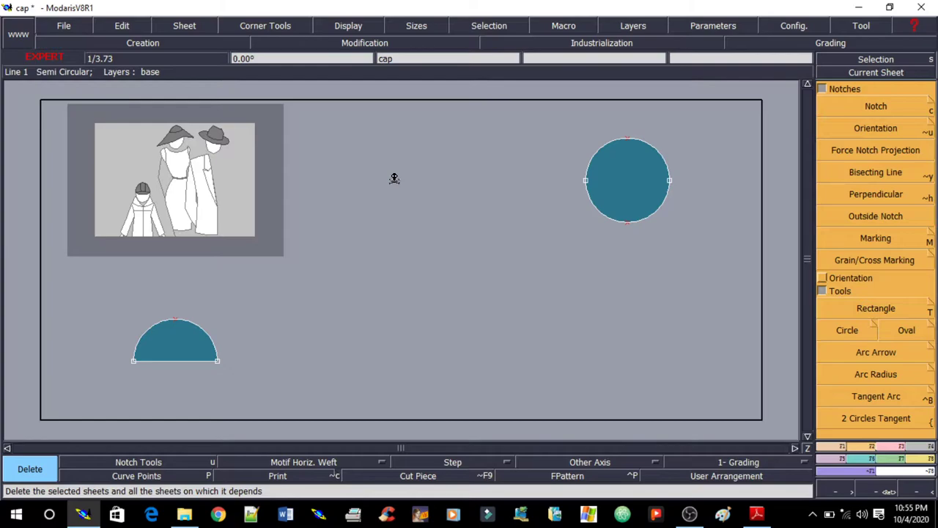
left_click(120, 29)
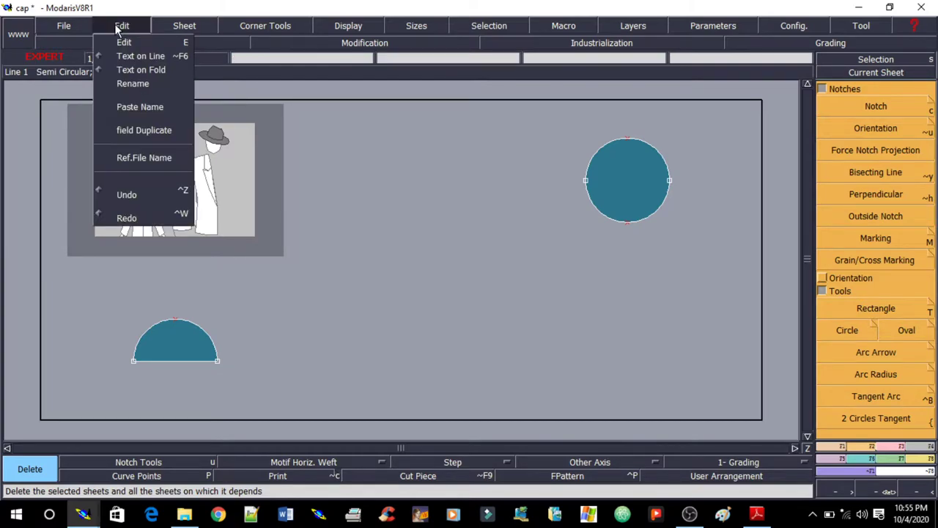
left_click(184, 41)
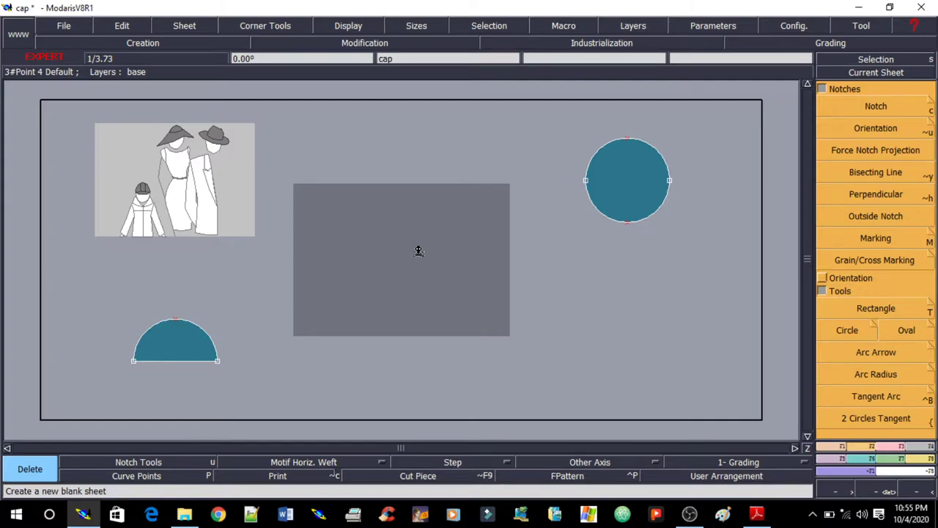
key("F5")
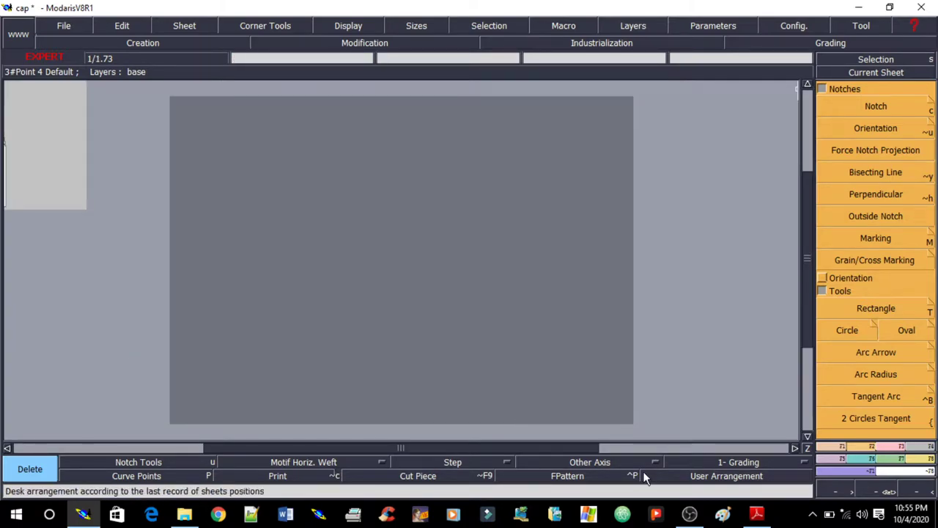
left_click(757, 513)
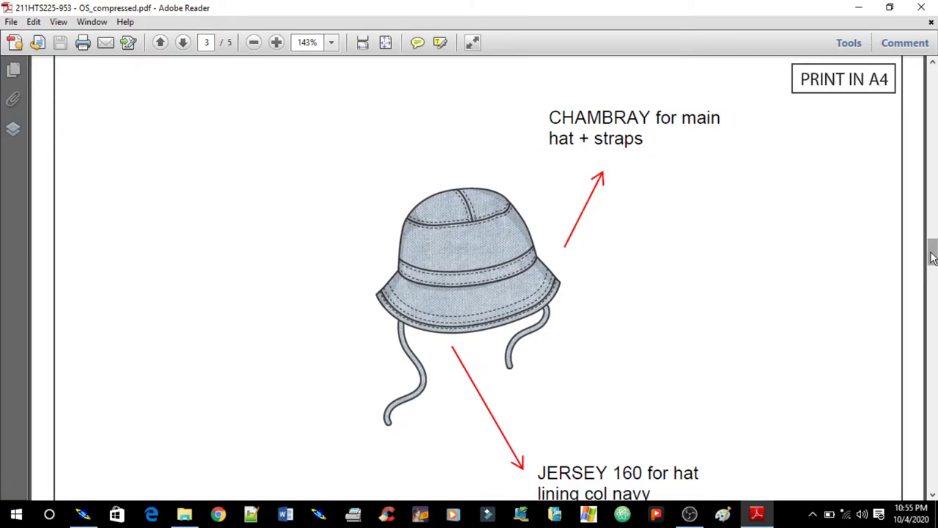
Scroll the spec PDF to page 5's hat measurement table, then switch back to Modaris
left_click_drag(932, 256, 934, 401)
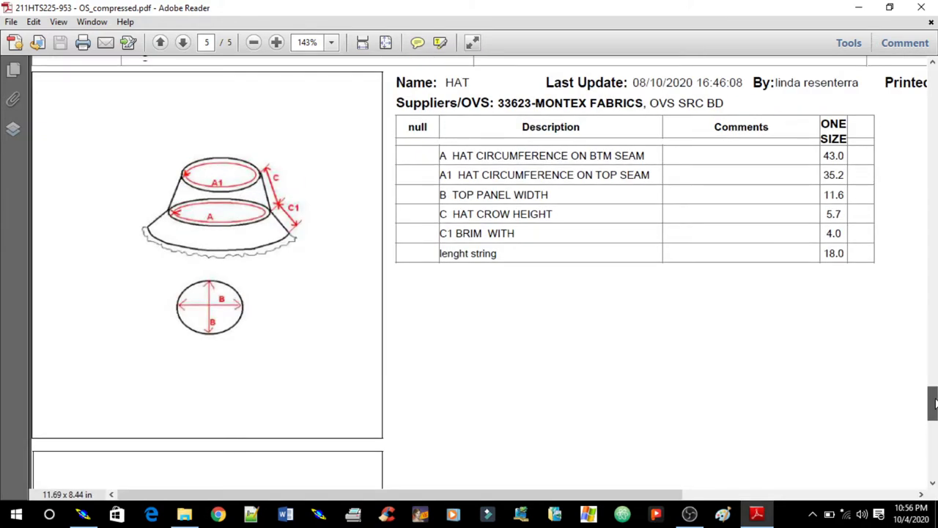
scroll(239, 266, "up", 1)
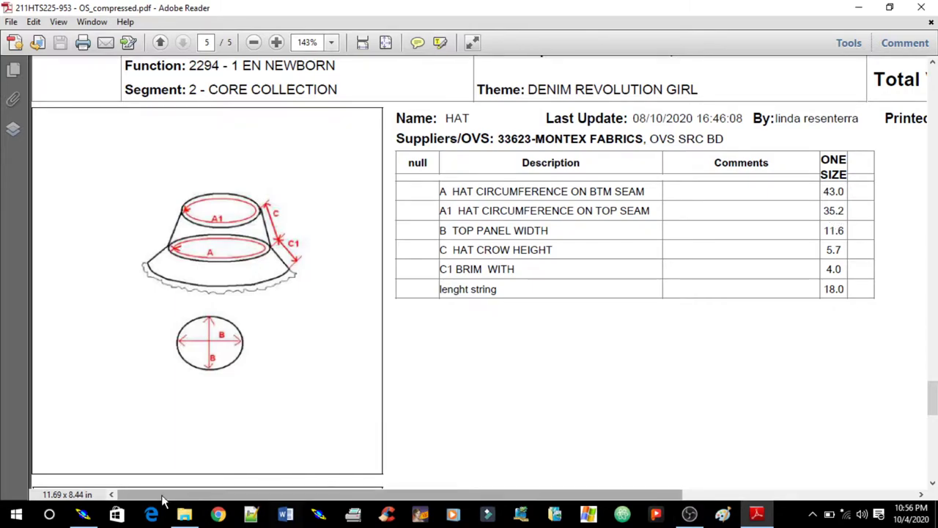
left_click(83, 514)
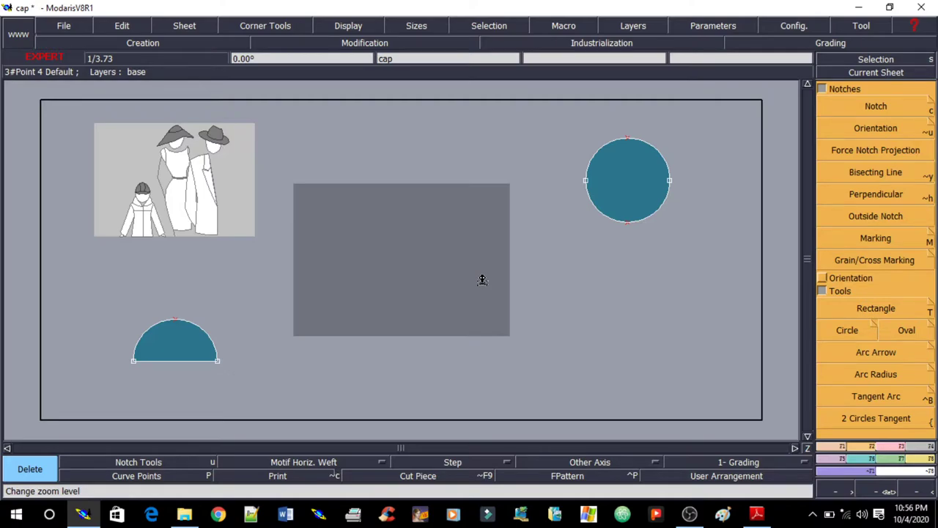
Take a dynamic length measure around the full edge of the circle top
scroll(645, 175, "up", 3)
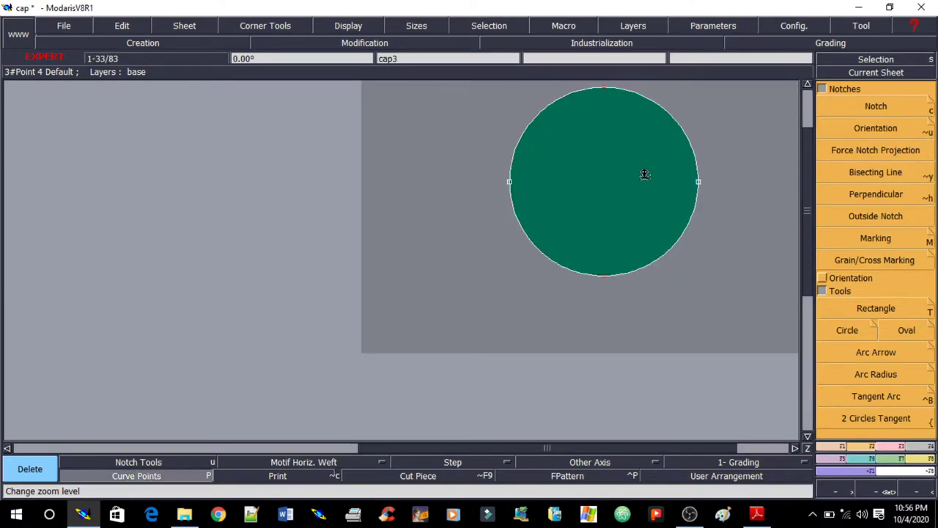
left_click(698, 183)
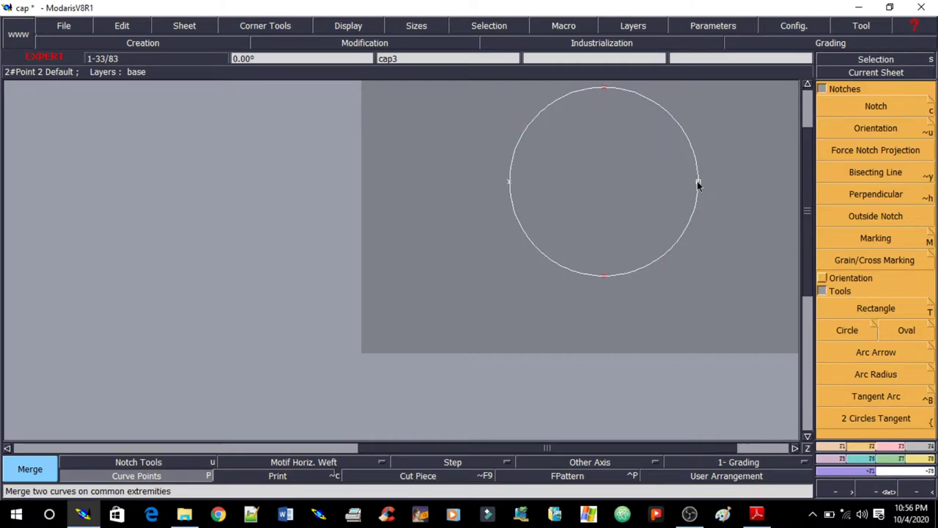
left_click(918, 469)
left_click(873, 164)
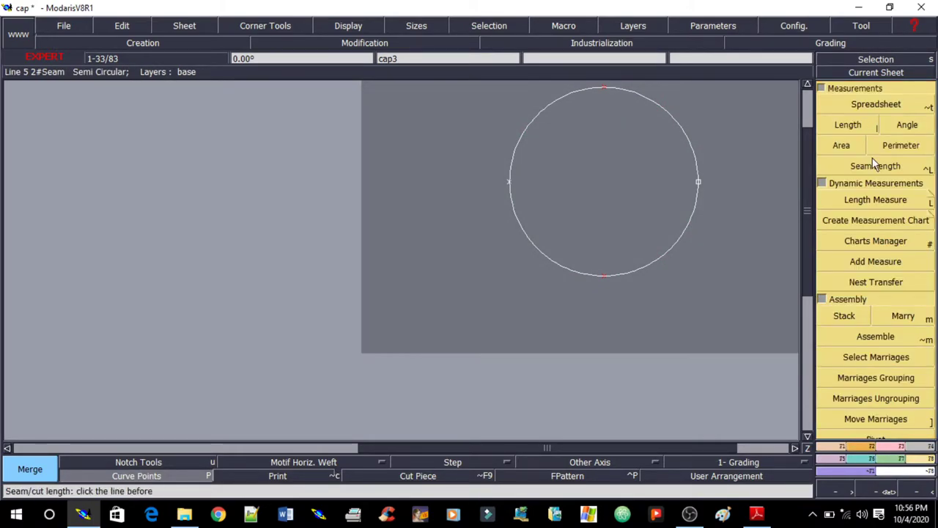
left_click(876, 200)
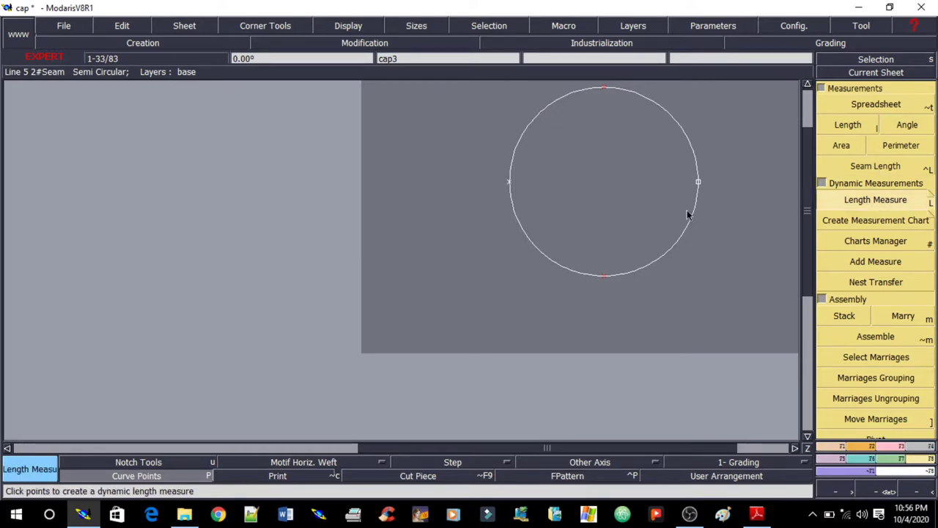
left_click(691, 220)
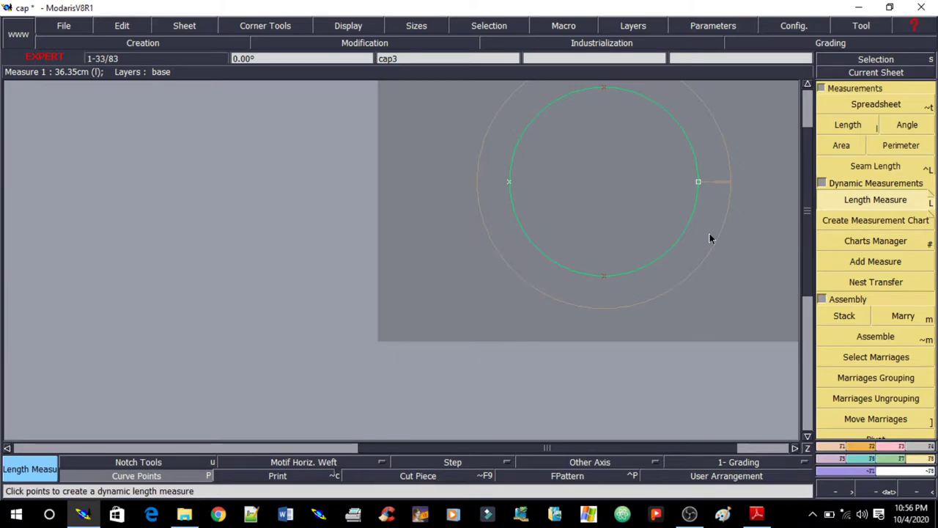
scroll(704, 169, "down", 1)
left_click(704, 169)
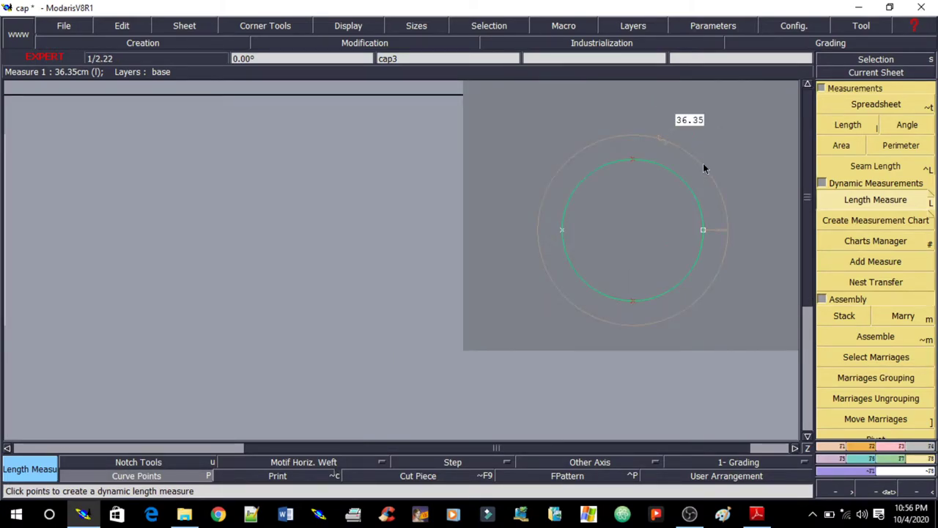
Undo that measure, auto-arrange all sheets, and measure half the circle edge at 18.17
left_click(702, 166)
left_click(713, 174)
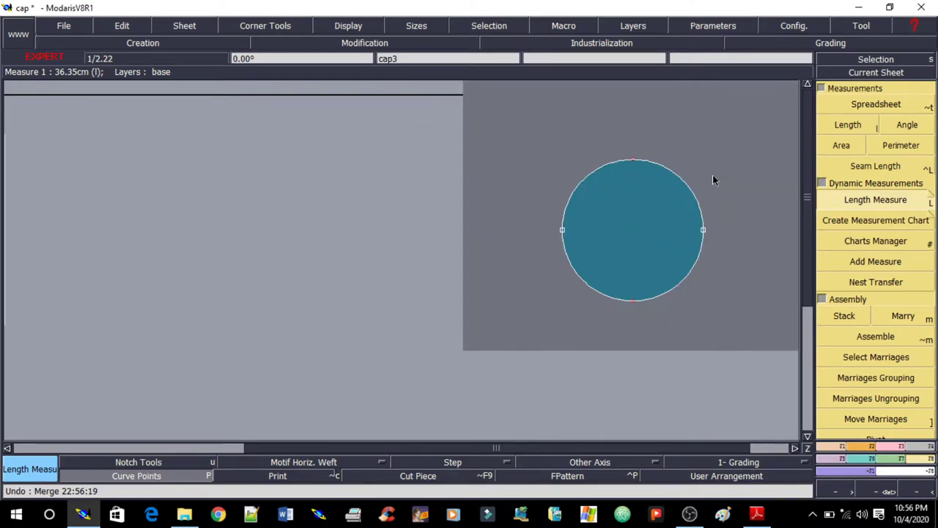
key("ctrl+a")
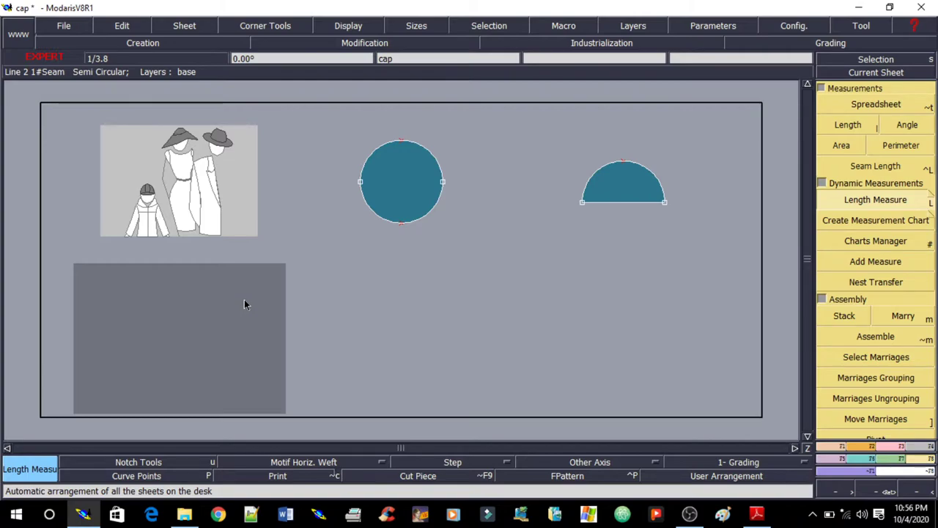
left_click(420, 220)
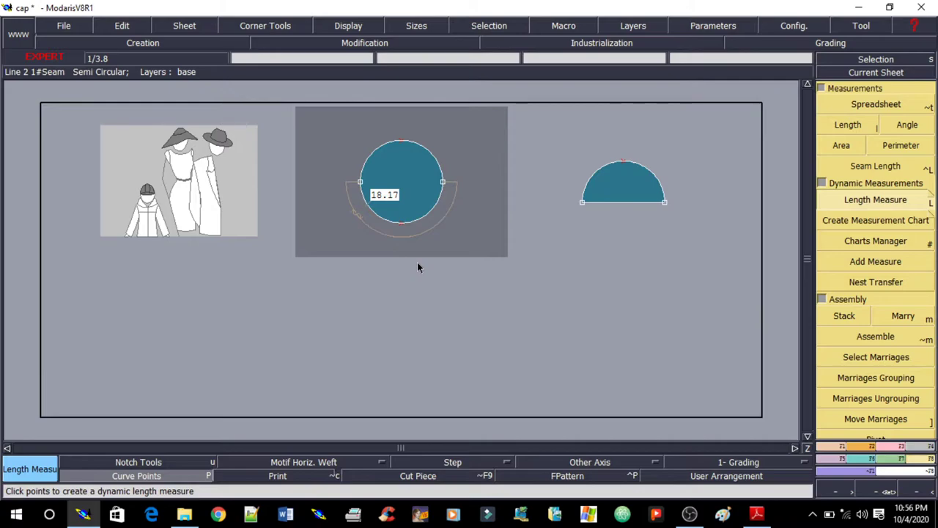
middle_click(224, 312)
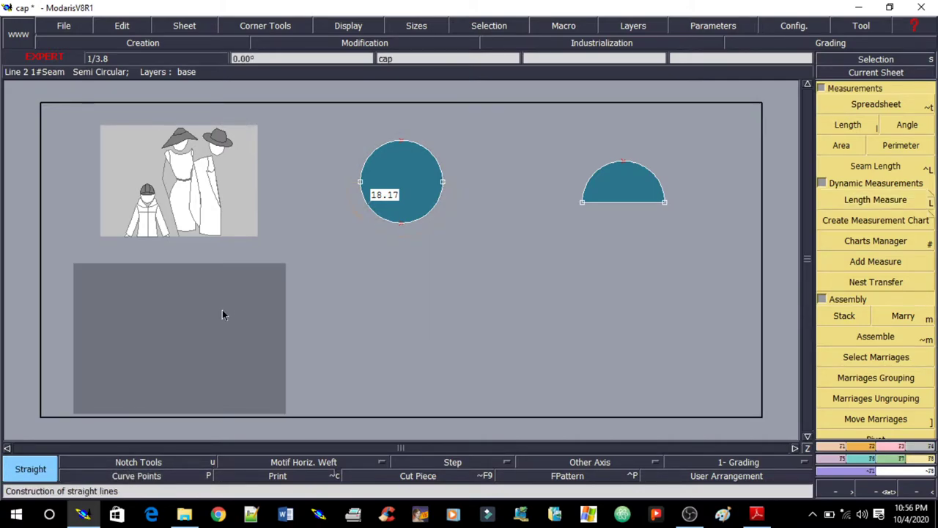
left_click(117, 344)
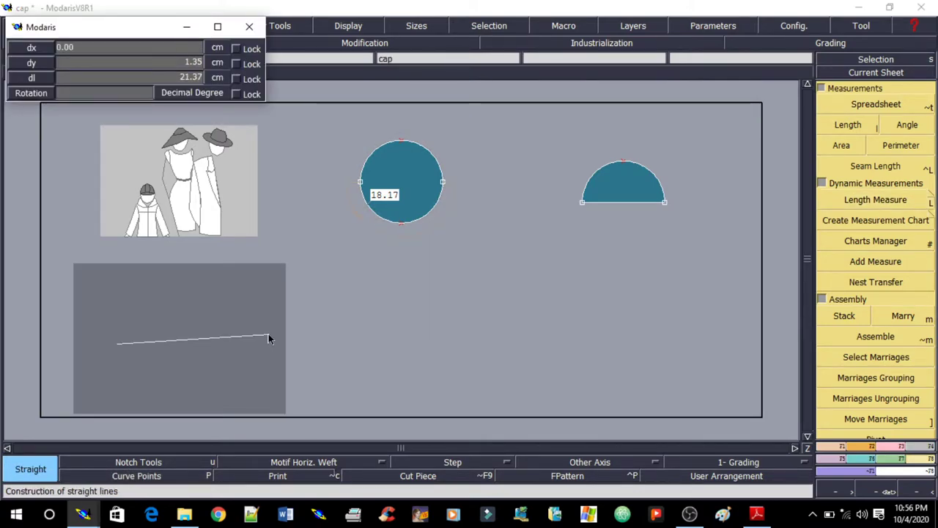
type("1")
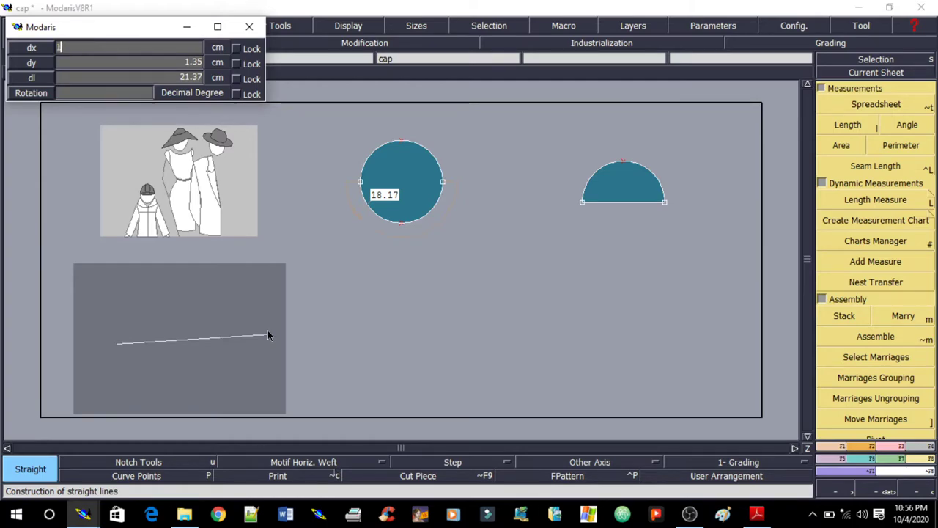
type("8.")
key("Tab")
type("0")
key("Return")
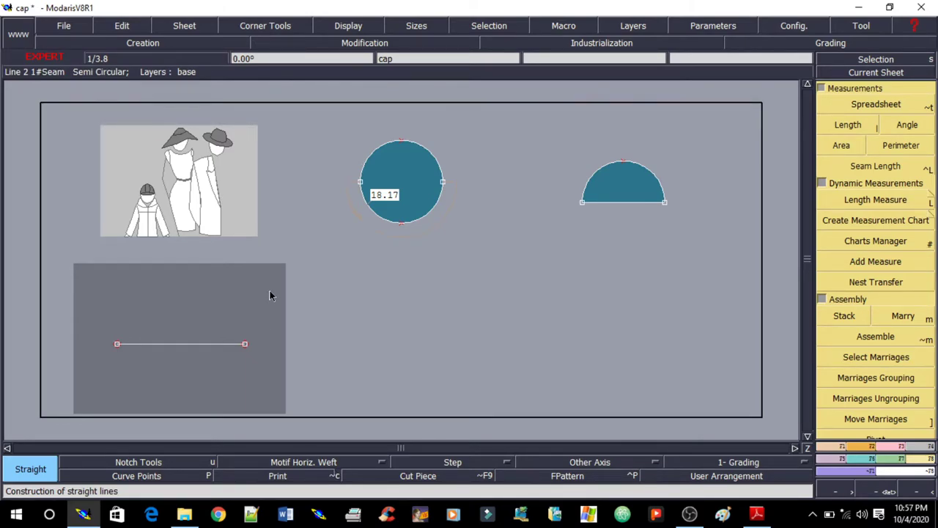
key("ctrl+z")
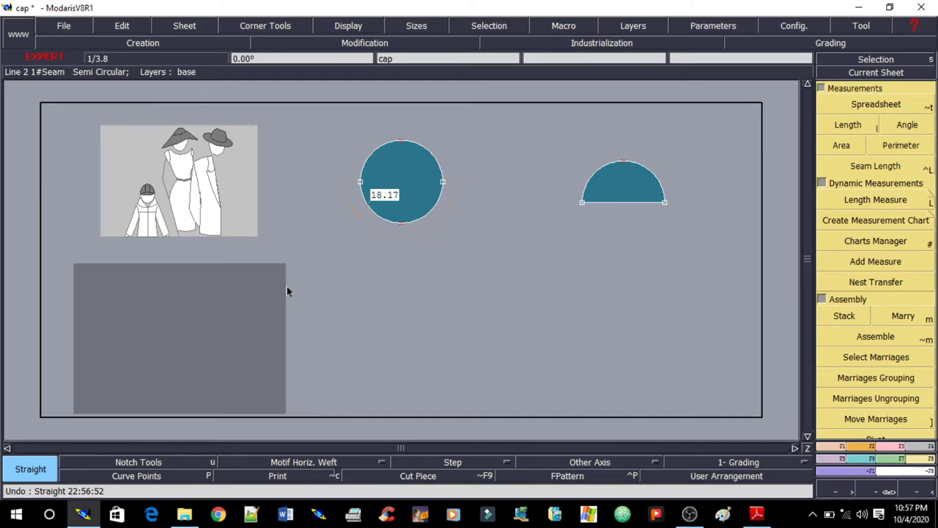
key("Delete")
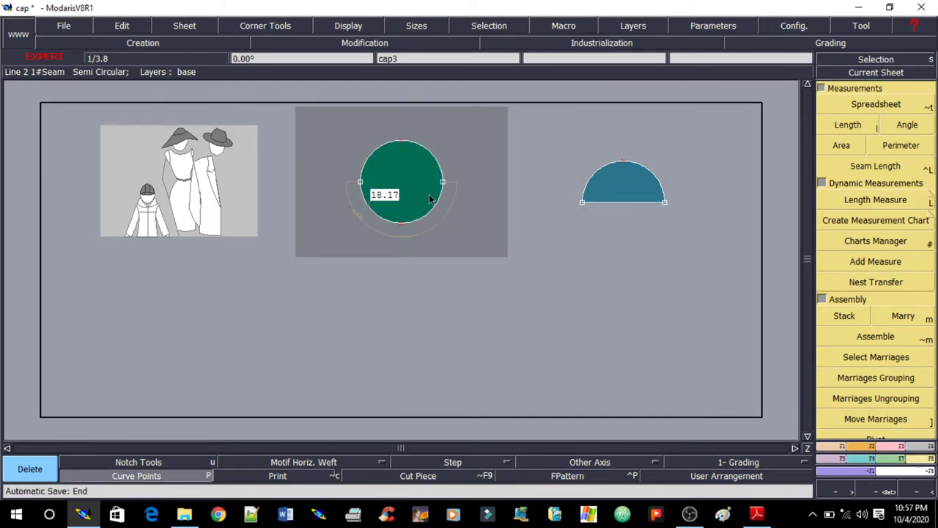
Recentre on the circle's sheet, try a 3.50 cm parallel around the circle, then undo it
key("z")
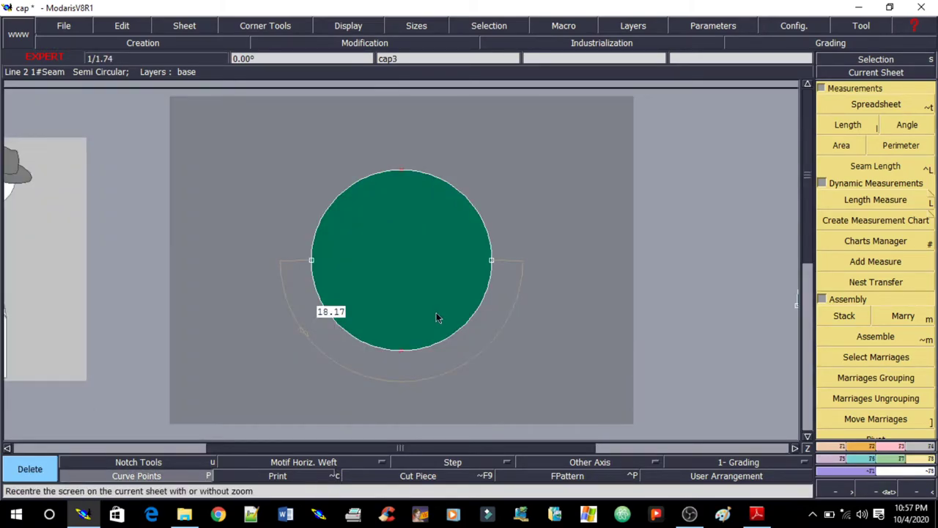
key("p")
left_click(442, 338)
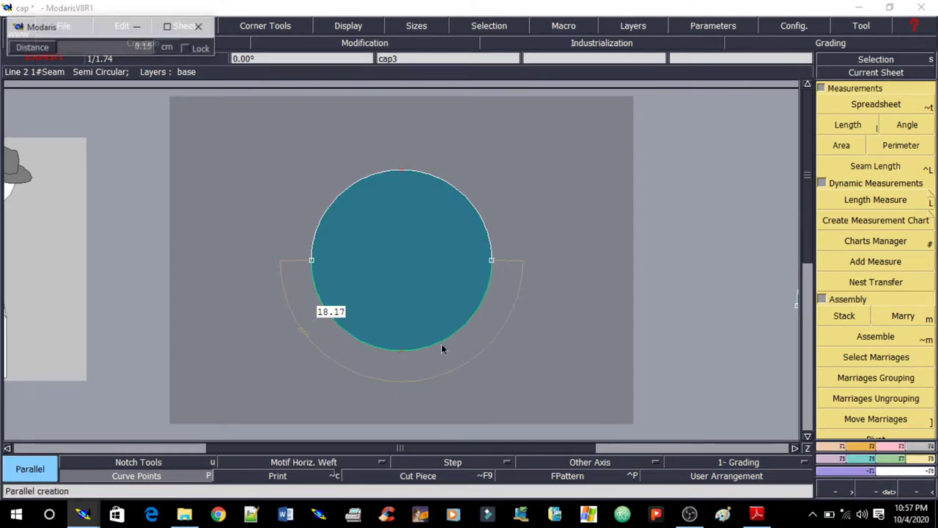
left_click(455, 394)
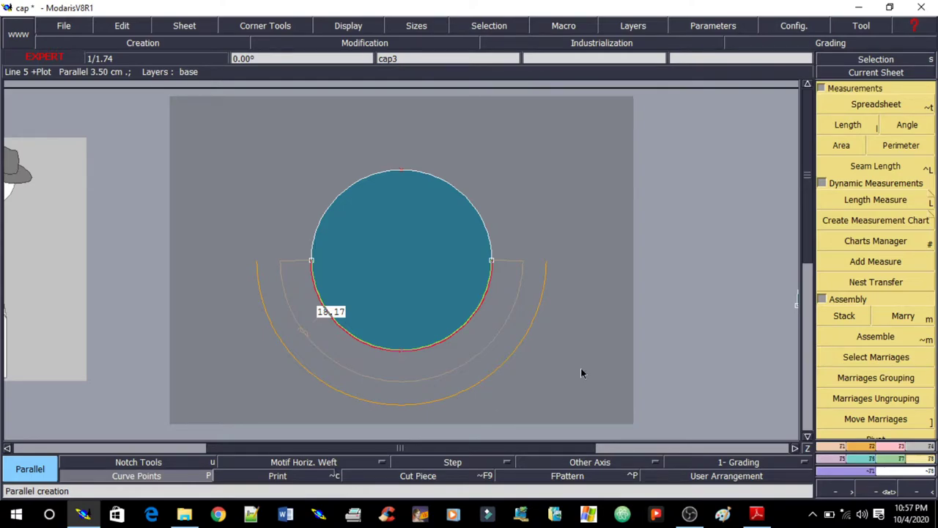
key("ctrl+z")
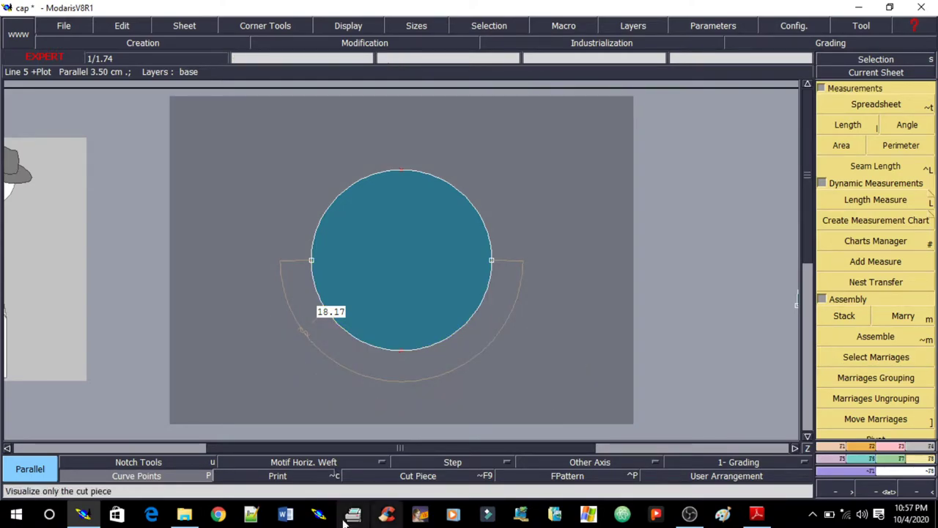
Show page 5's hat measurement table (crown height 5.7, brim width 4.0) in Adobe Reader
left_click(756, 515)
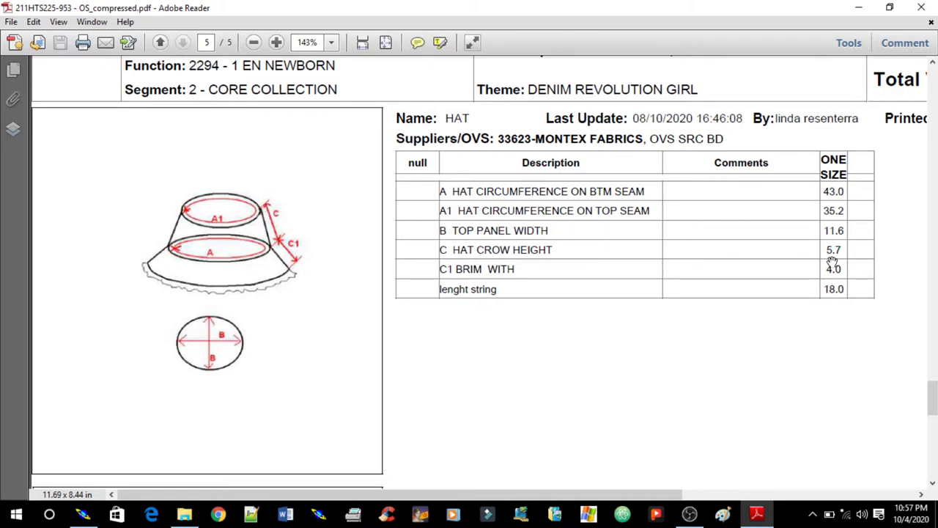
Hide the PDF and delete the 18.17 half-edge measure from the circle top
left_click(864, 9)
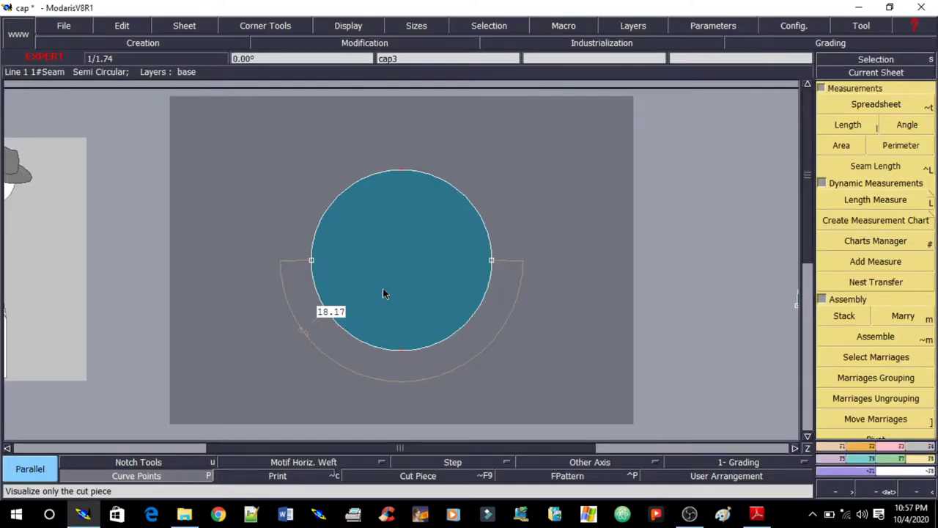
key("Delete")
left_click(445, 373)
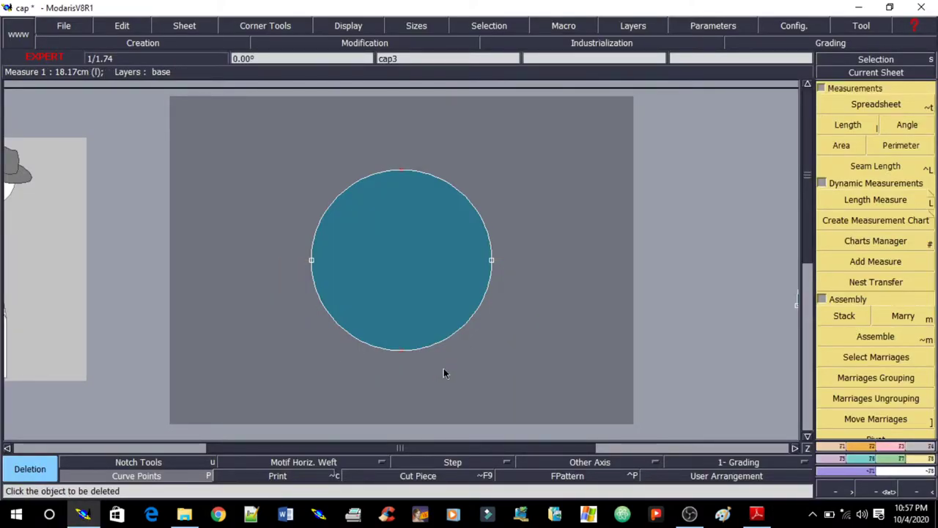
Add a 5.70 cm parallel arc around the lower half of the circle top
left_click(443, 341)
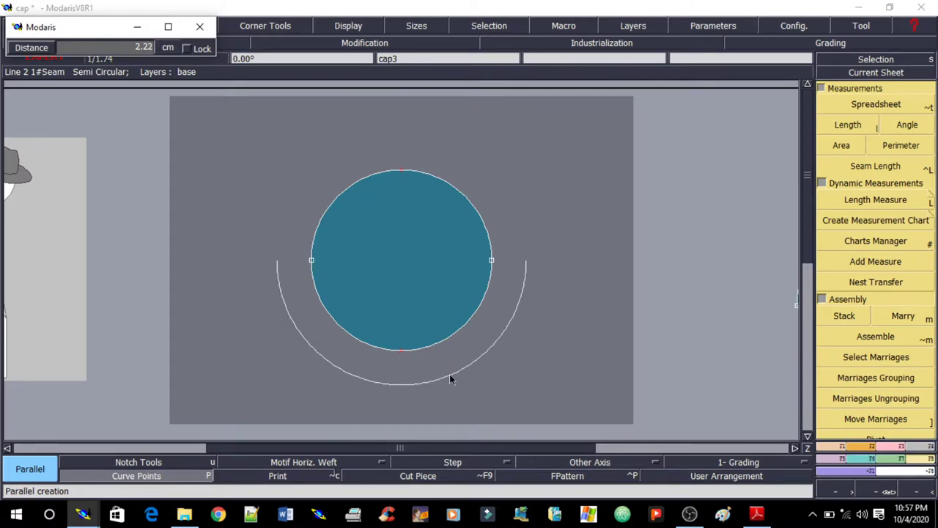
type("3.50")
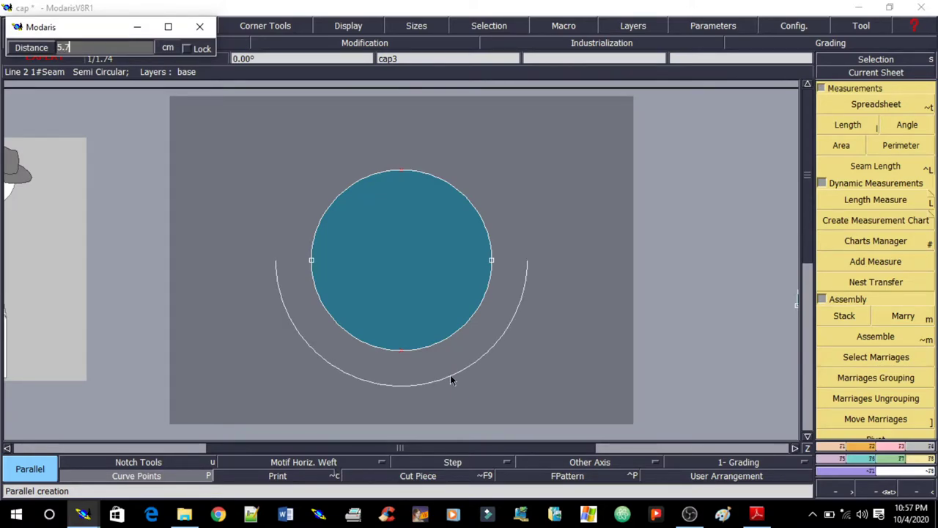
key("Return")
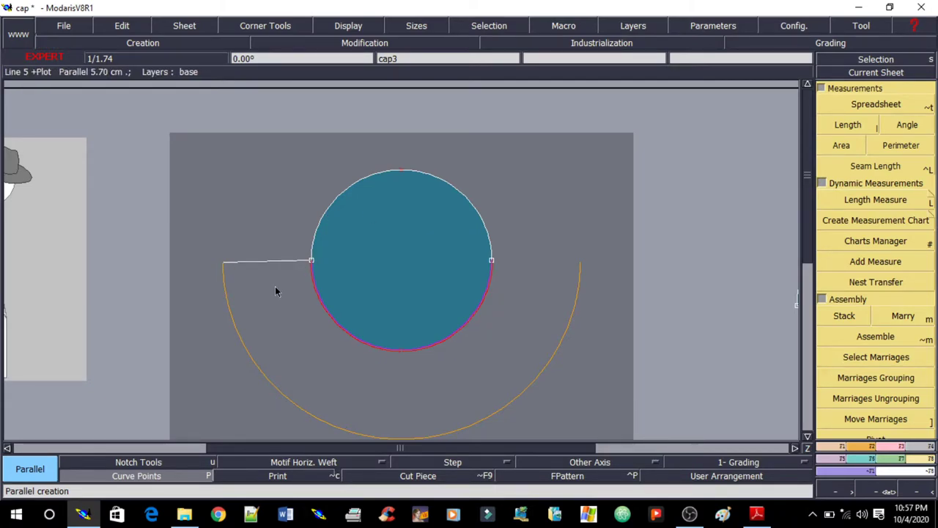
key("Escape")
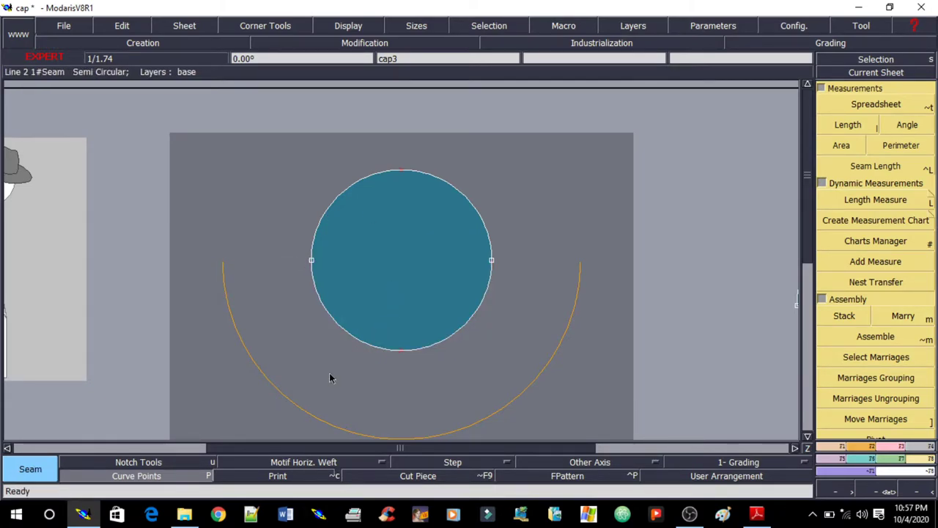
left_click_drag(329, 372, 450, 377)
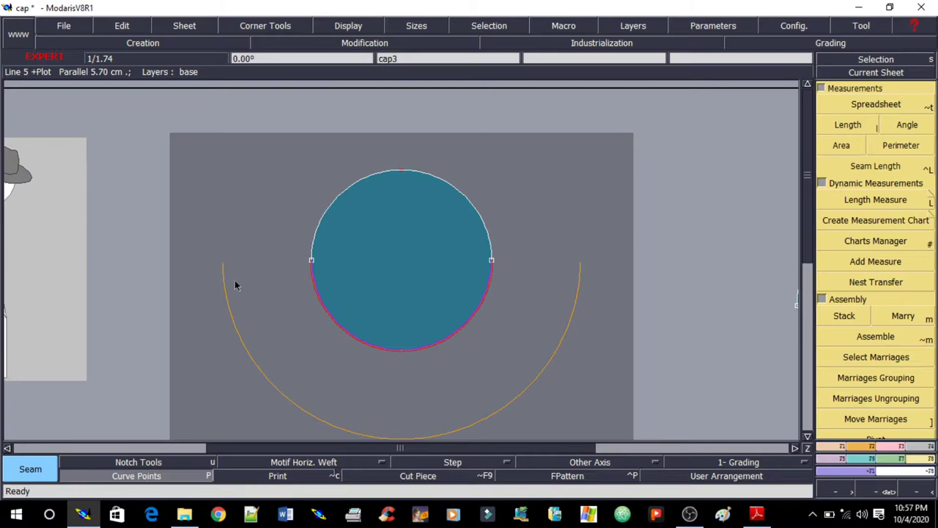
left_click(420, 280)
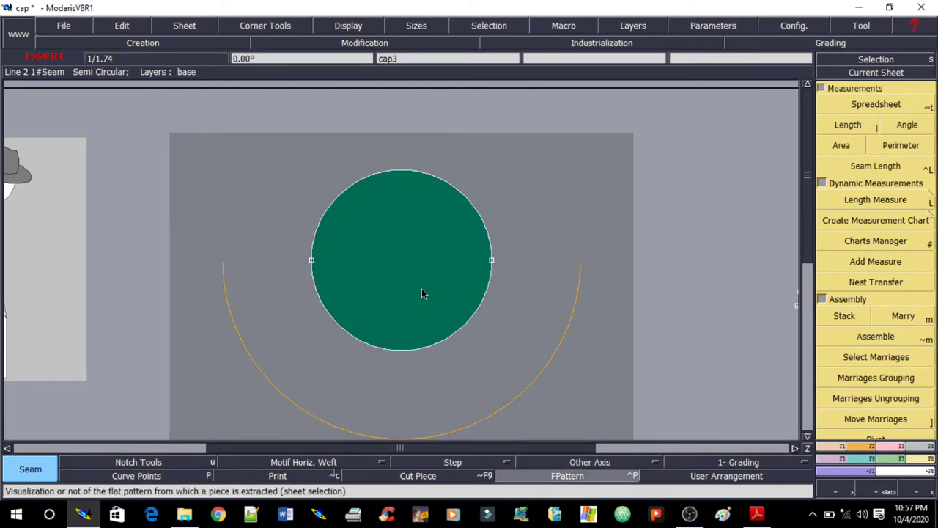
Draw straight lines joining the circle and arc ends, aligning the left point horizontally
key("d")
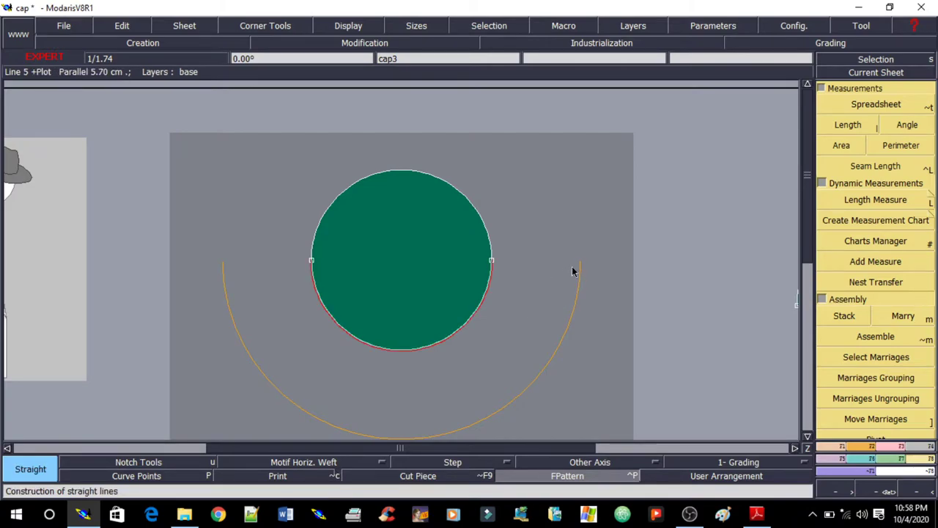
left_click(580, 262)
left_click(492, 261)
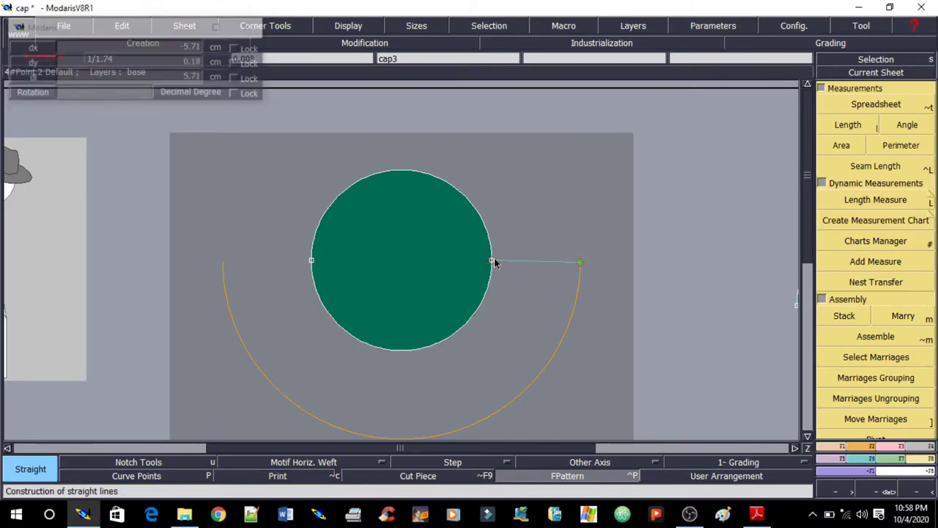
left_click(311, 262)
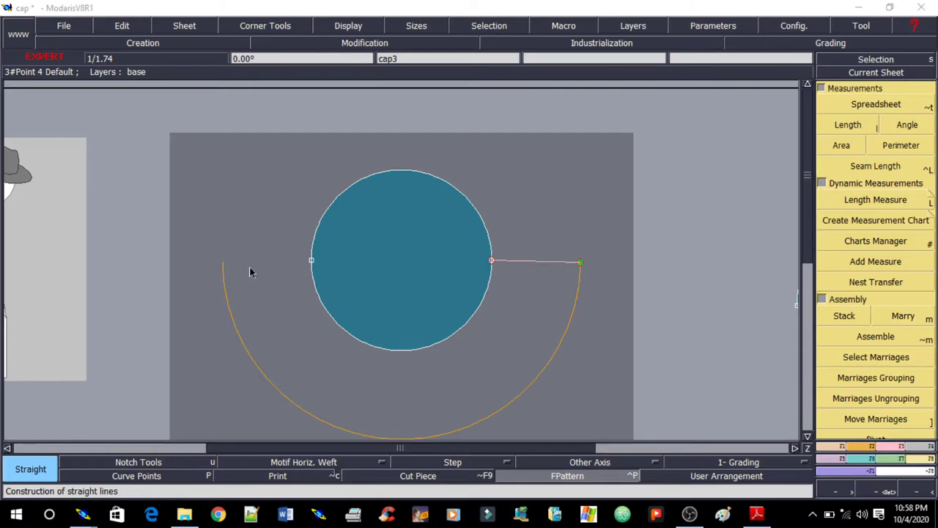
left_click(223, 262)
right_click(261, 229)
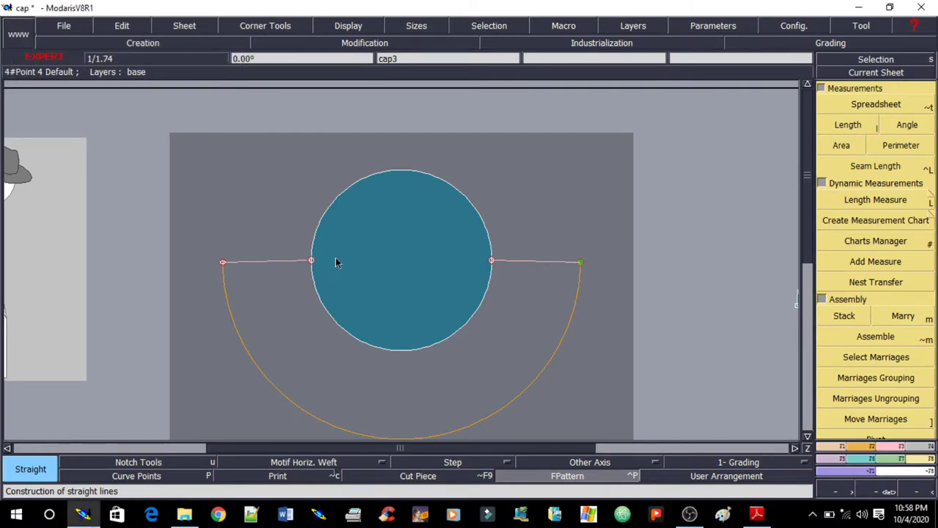
key("a")
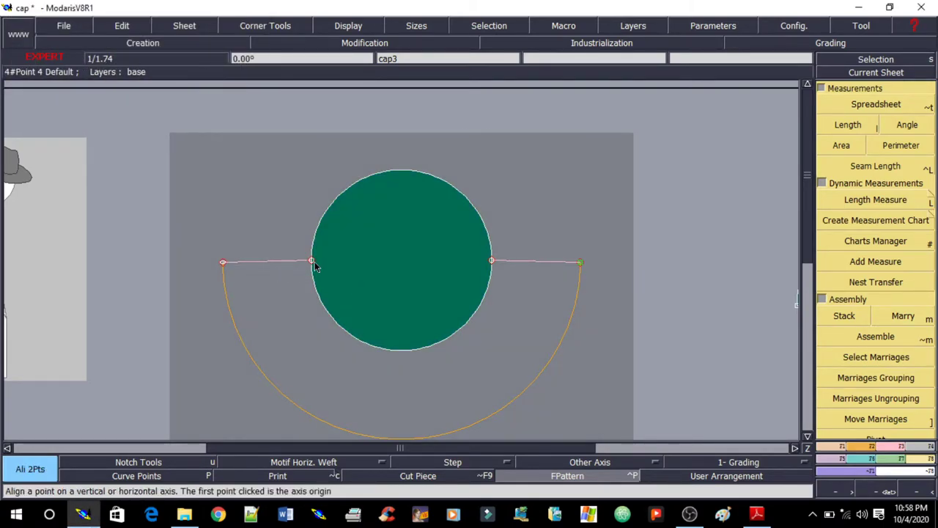
left_click(311, 261)
left_click(223, 262)
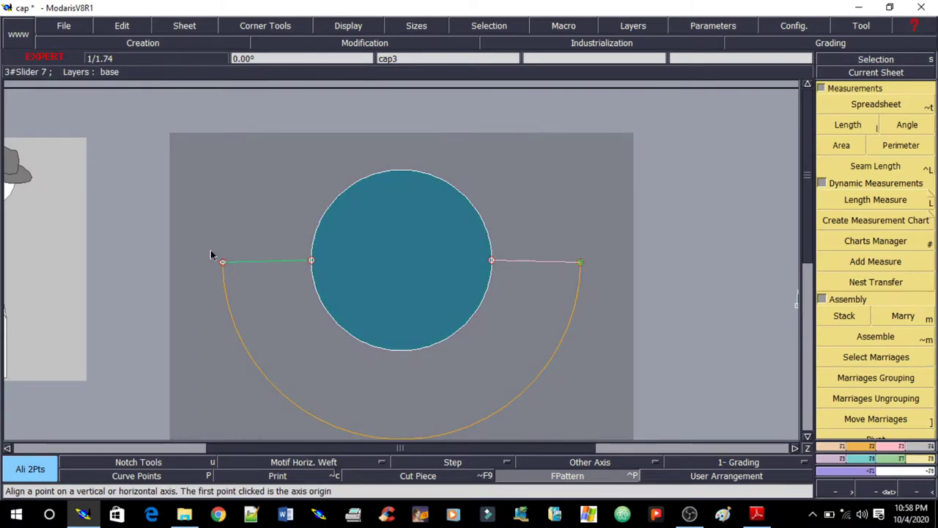
Undo the two connecting lines and the outer parallel arc
key("ctrl+z")
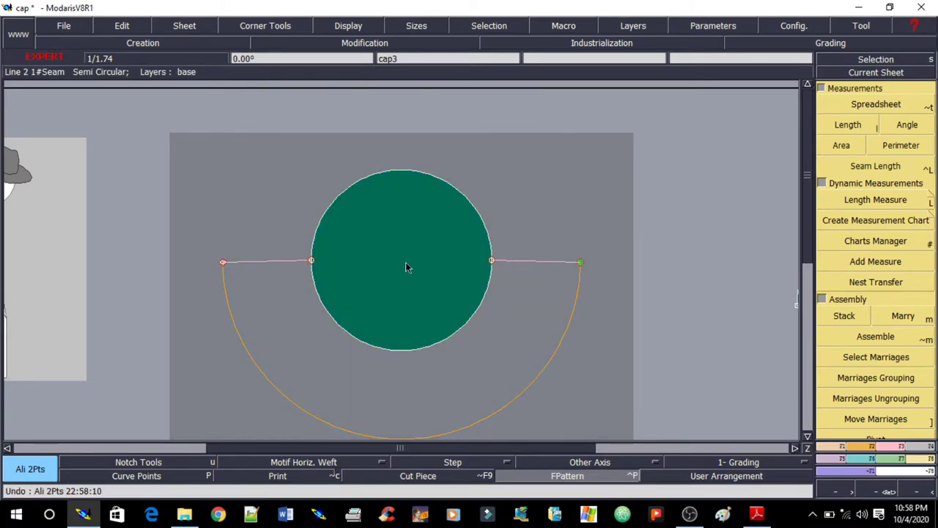
key("ctrl+z")
key("ctrl+z")
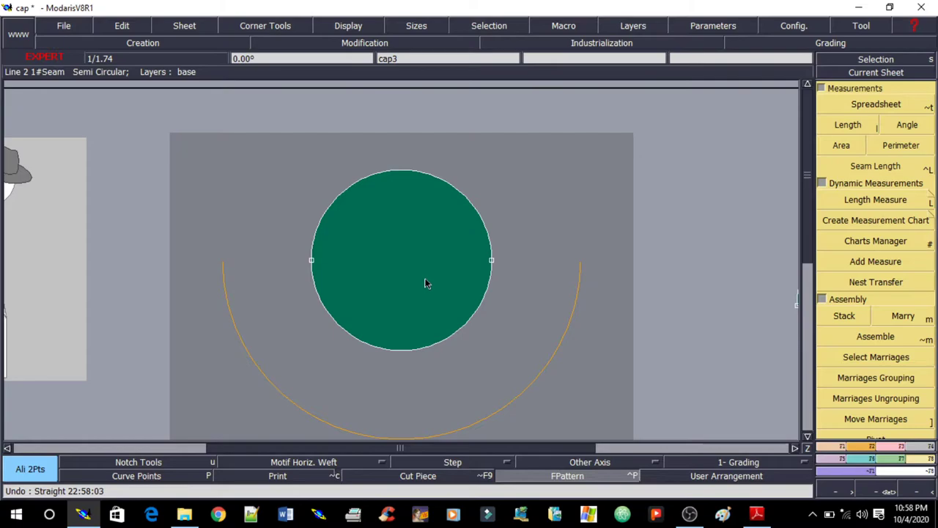
key("ctrl+z")
Copy the semicircle sheet to a new spot lower left, then delete that copy
scroll(440, 283, "down", 1)
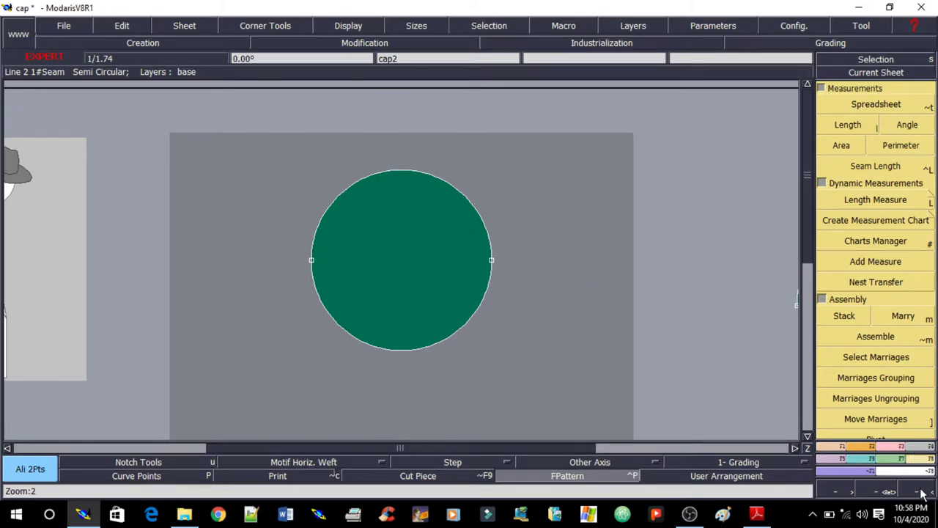
key("ctrl+c")
left_click(662, 266)
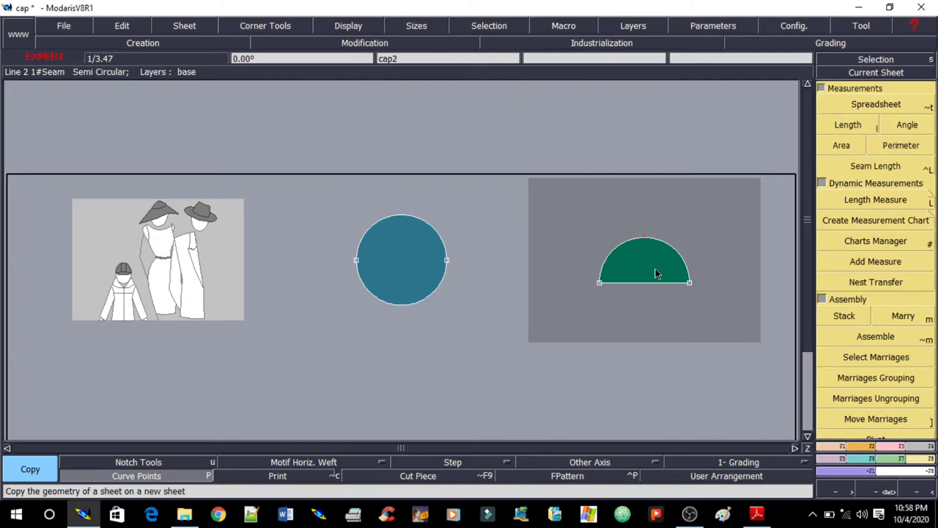
left_click(658, 264)
left_click(584, 387)
key("Delete")
left_click(587, 372)
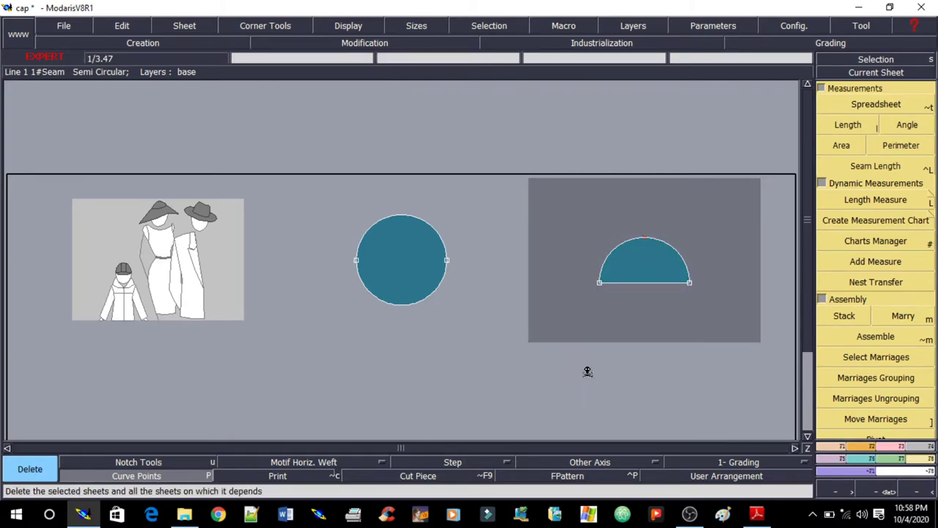
Auto-arrange sheets, copy the semicircle to a new sheet, remove the extra copy, and recentre
key("a")
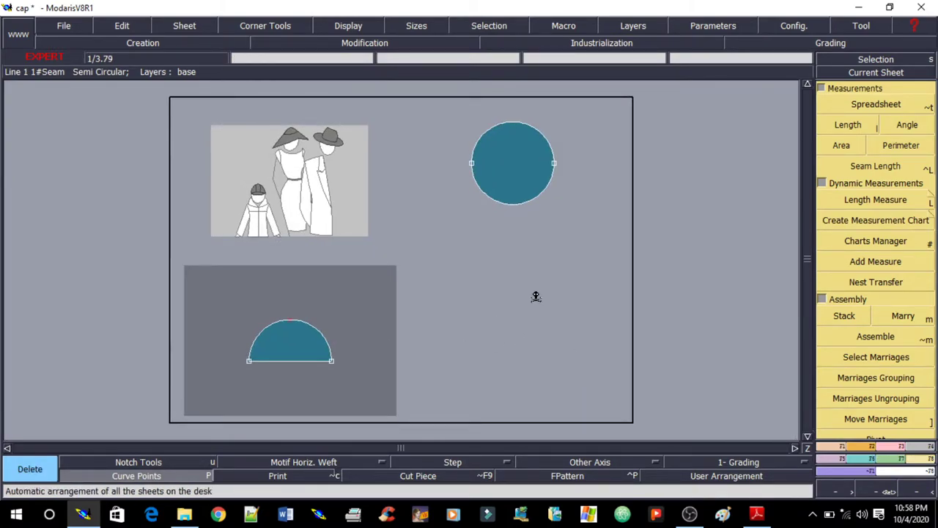
key("c")
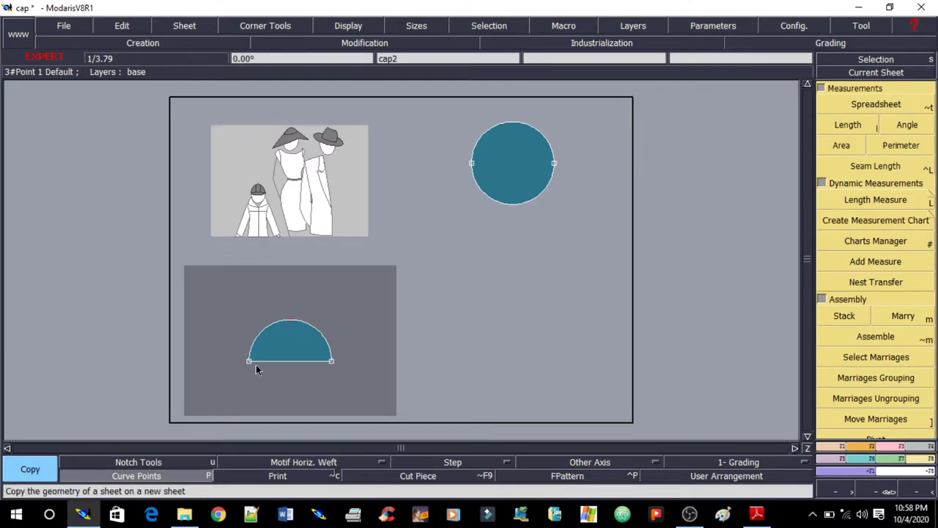
left_click(275, 357)
left_click(529, 332)
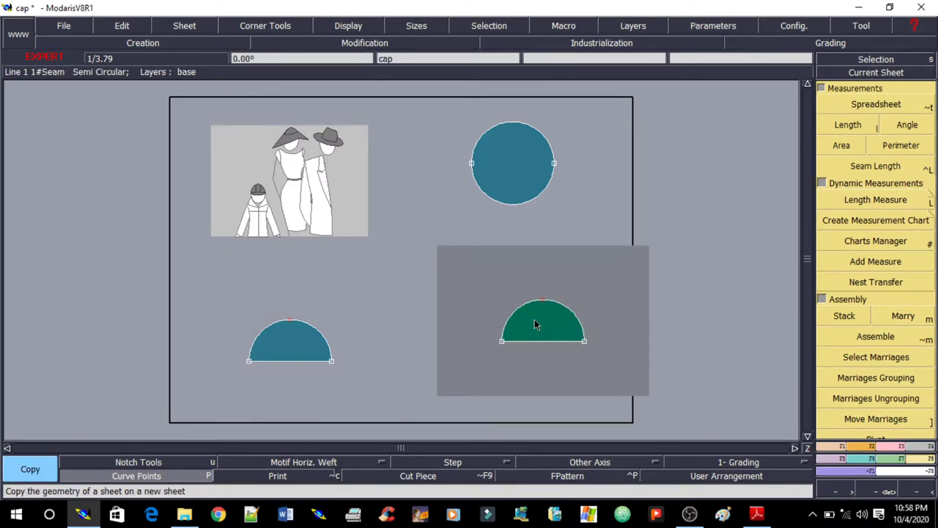
key("Delete")
left_click(516, 312)
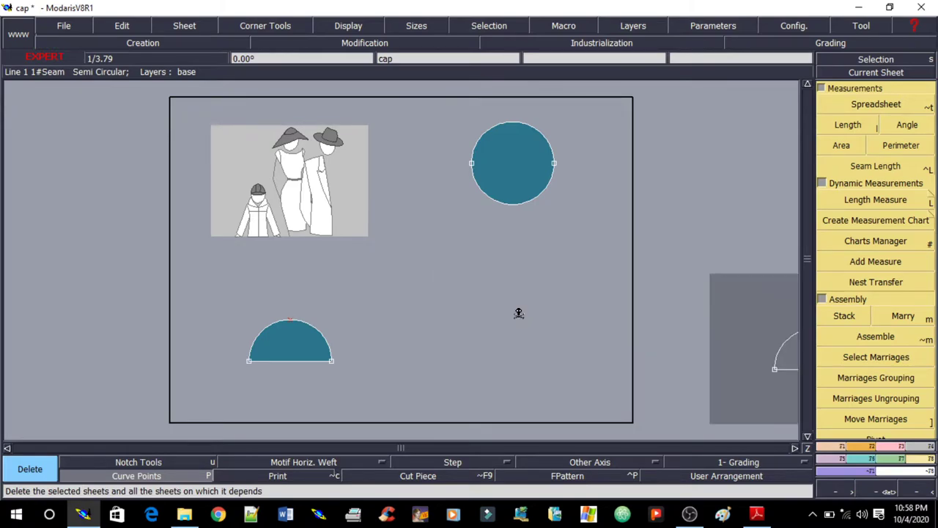
key("z")
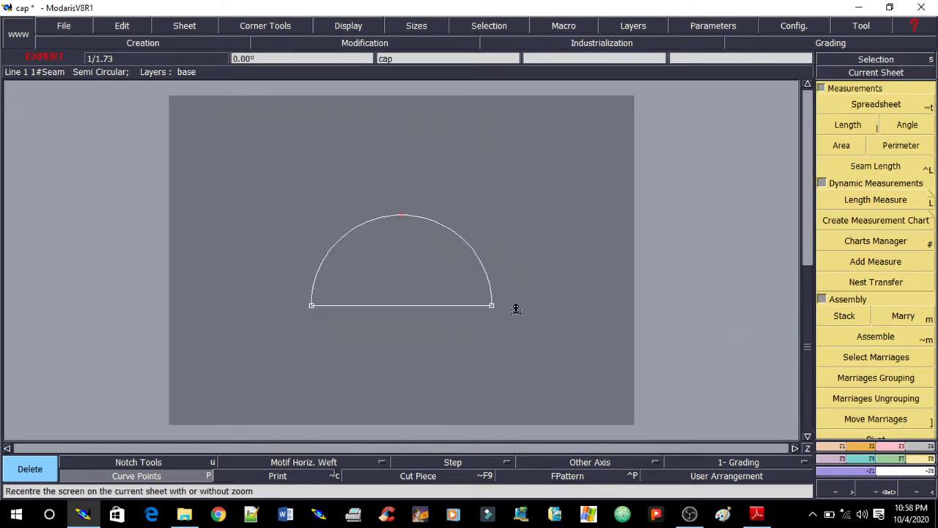
Offset the semicircle arc by 5.5 cm as a parallel curve
left_click(839, 447)
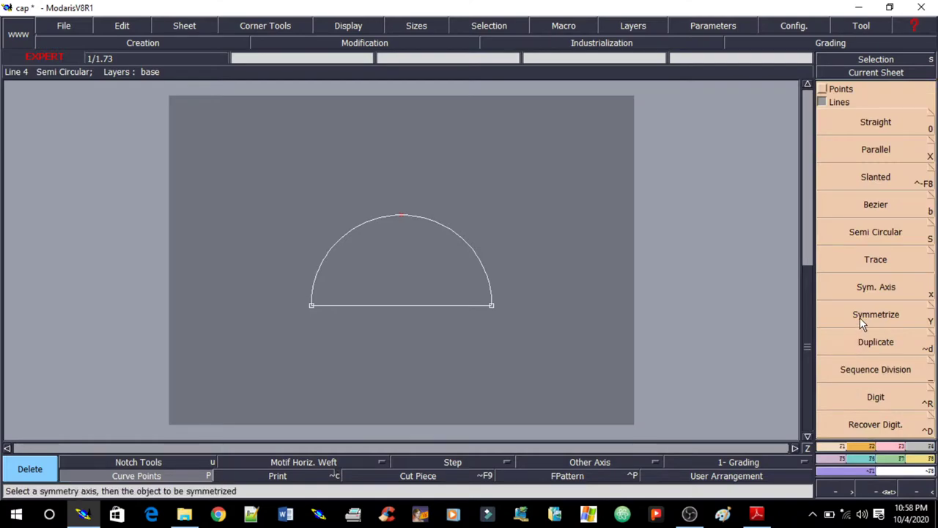
left_click(869, 149)
left_click(459, 235)
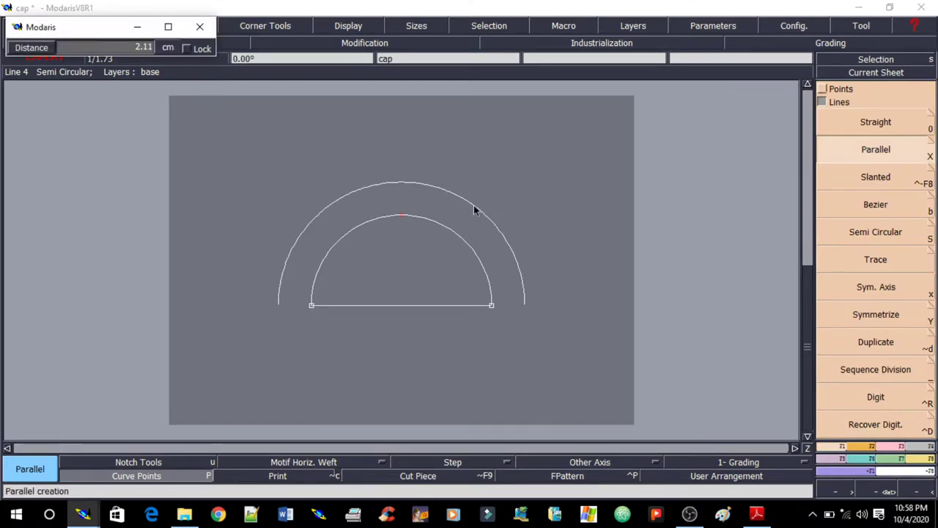
type("5.5")
key("Return")
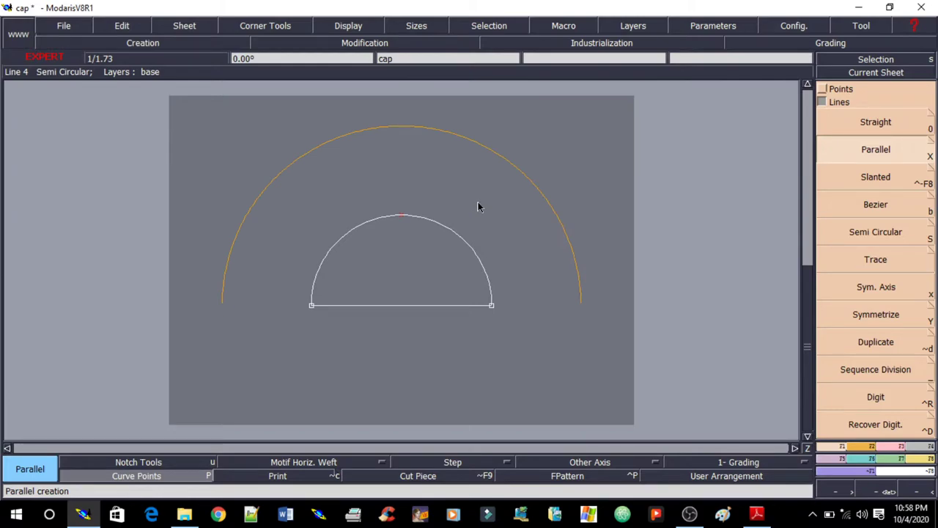
Untick Curve with Constraint, then redo the larger outer parallel arc without it
left_click(930, 154)
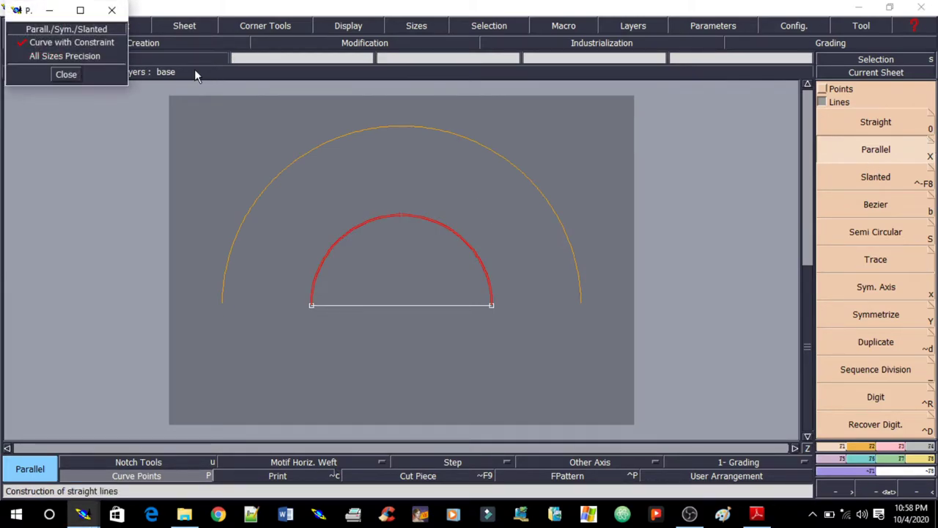
left_click(46, 42)
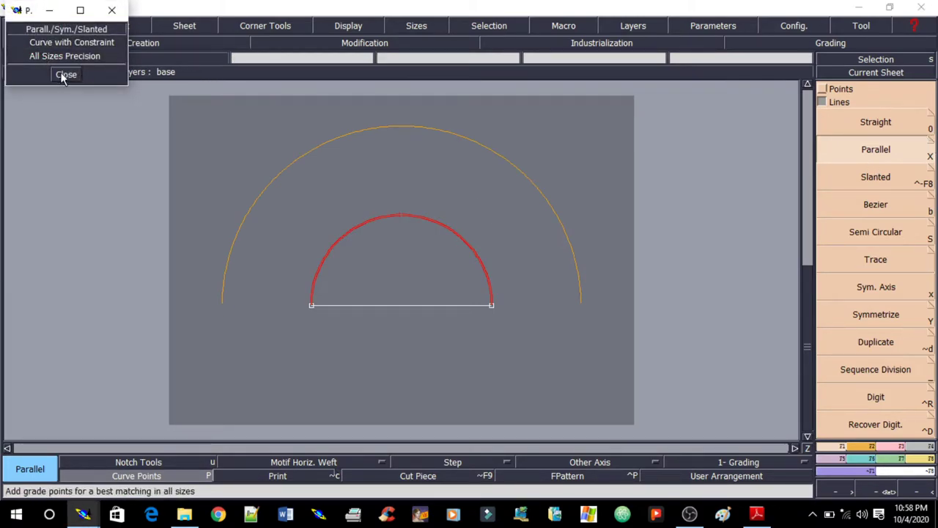
left_click(65, 74)
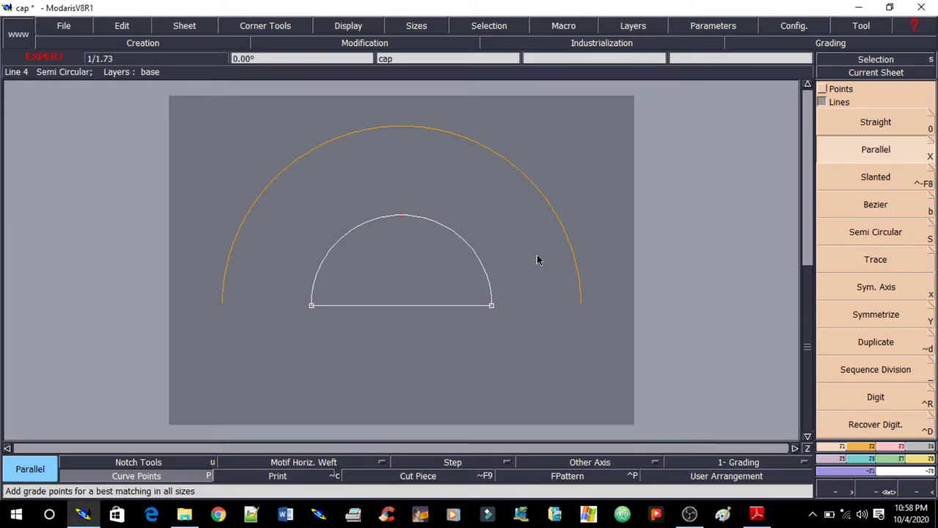
key("ctrl+z")
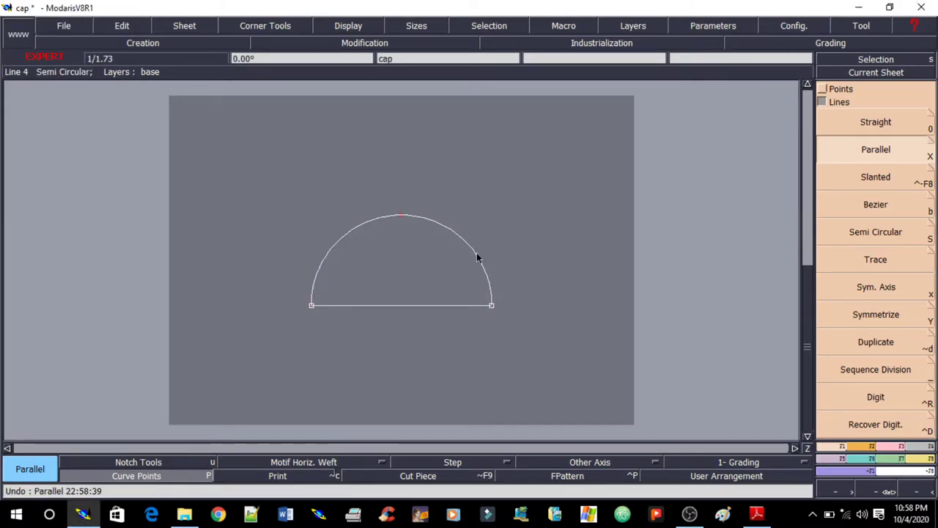
left_click(476, 256)
key("Return")
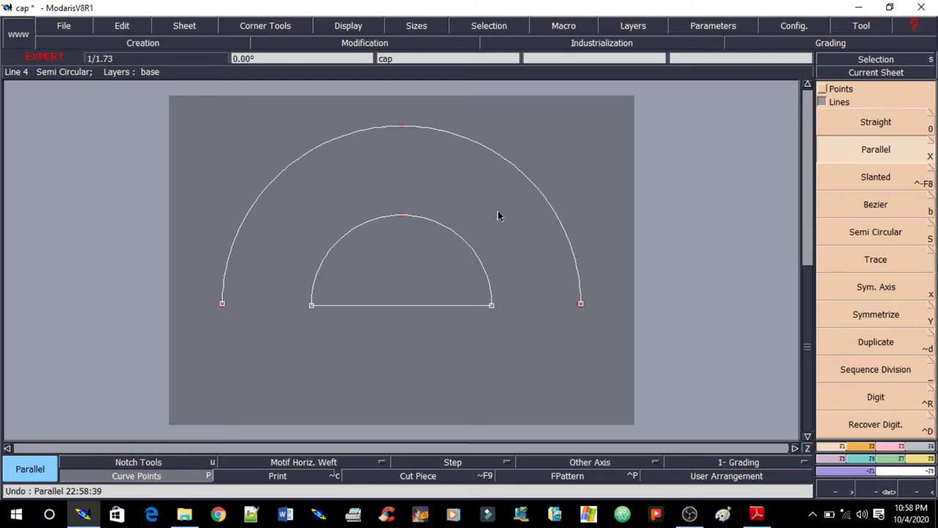
Measure the outer semicircle's edge length at 35.80 cm
key("0")
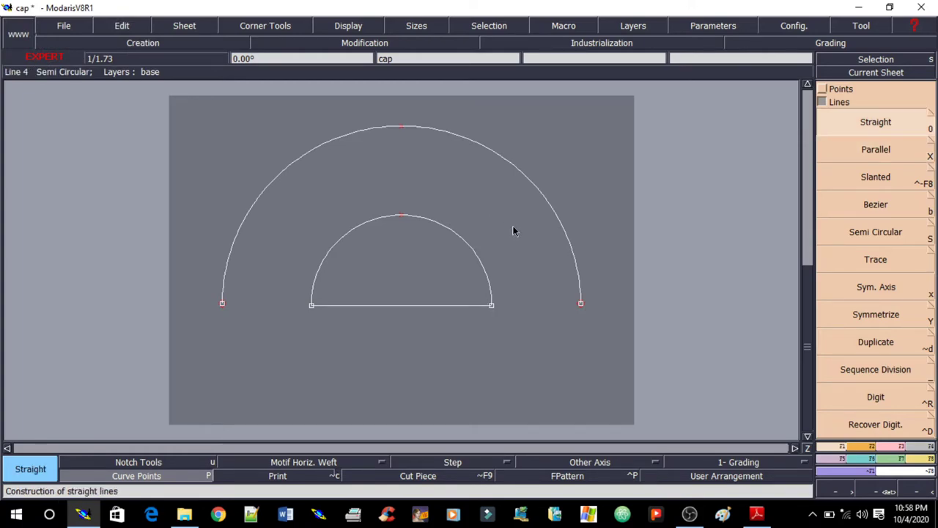
key("ctrl+l")
left_click(525, 179)
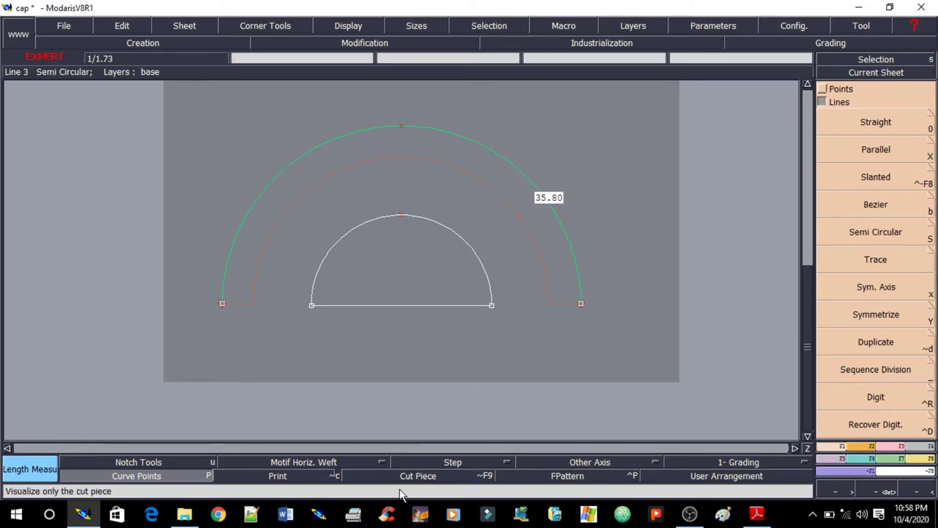
Compare the outer arc's 35.80 cm against the hat spec PDF, then return to Modaris
left_click(758, 514)
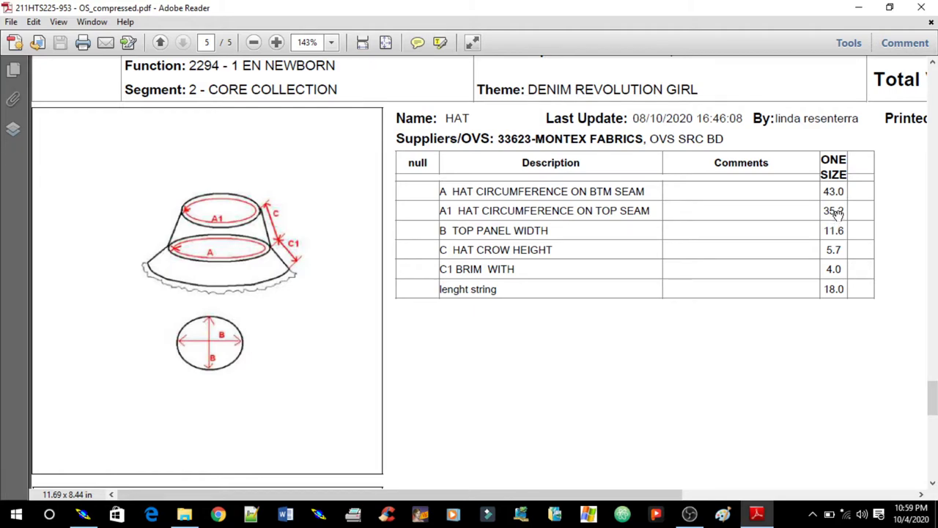
left_click(861, 7)
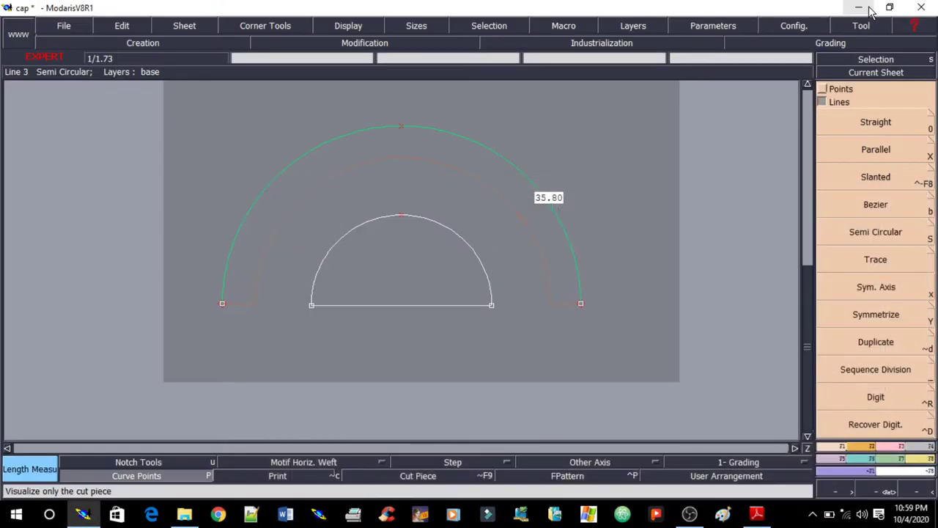
Measure the inner arc at 18.17 and draw base lines joining inner and outer arc ends
left_click(440, 281)
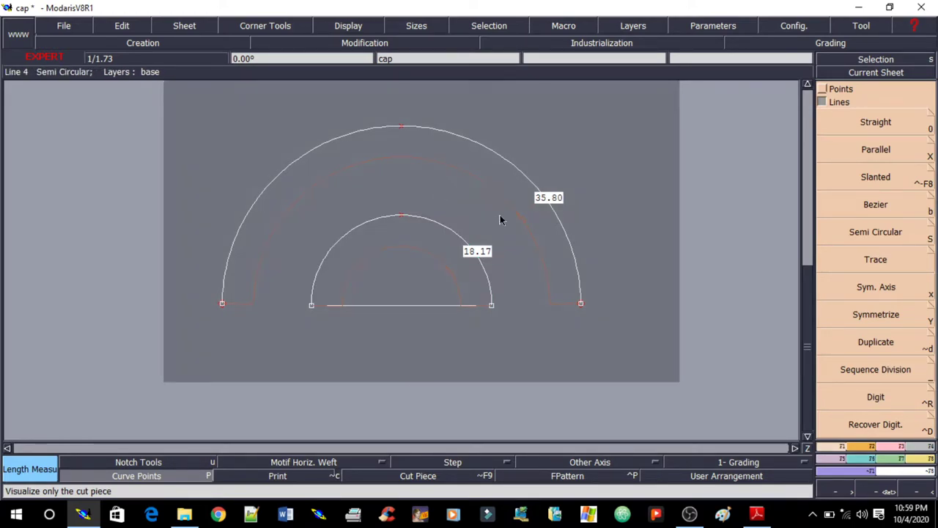
key("0")
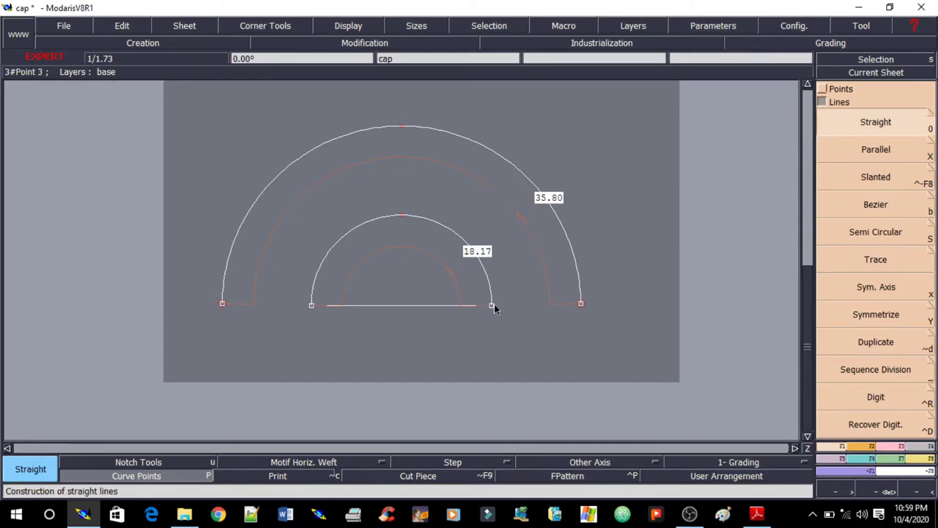
left_click(491, 306)
left_click(581, 303)
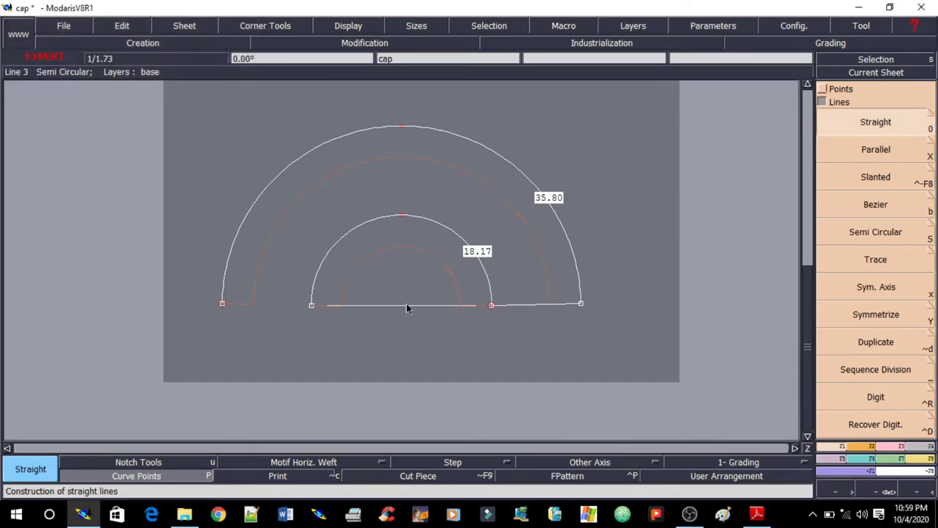
left_click(311, 306)
left_click(222, 303)
Align both outer arc ends horizontally with the inner arc's ends, giving 36.08 cm
key("a")
left_click(491, 305)
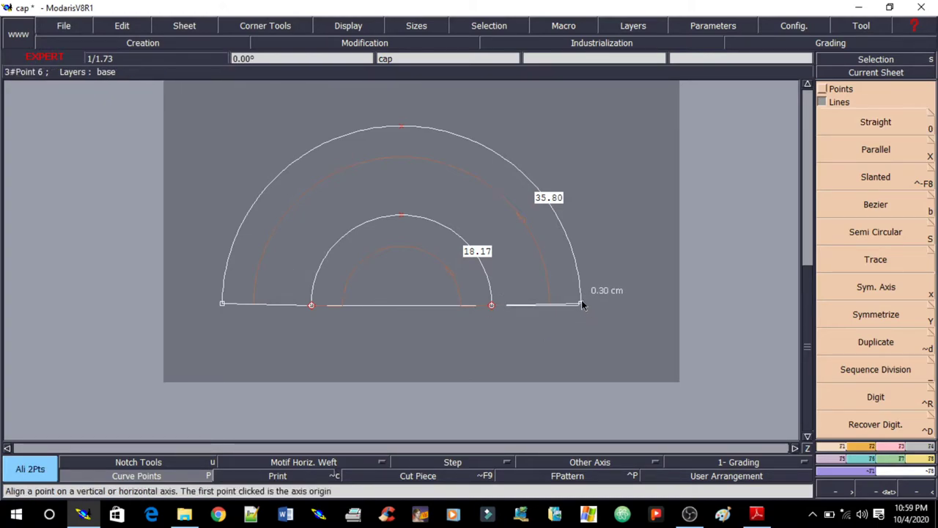
left_click(582, 302)
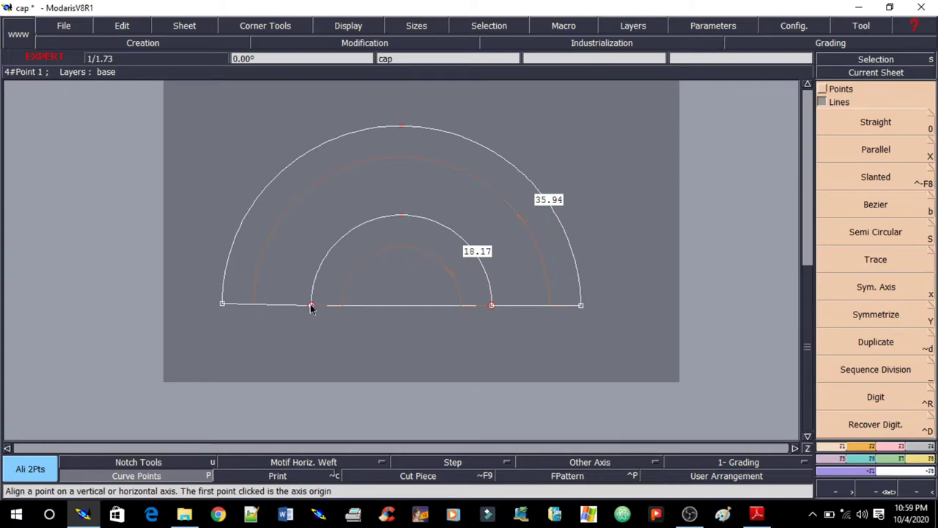
left_click(223, 304)
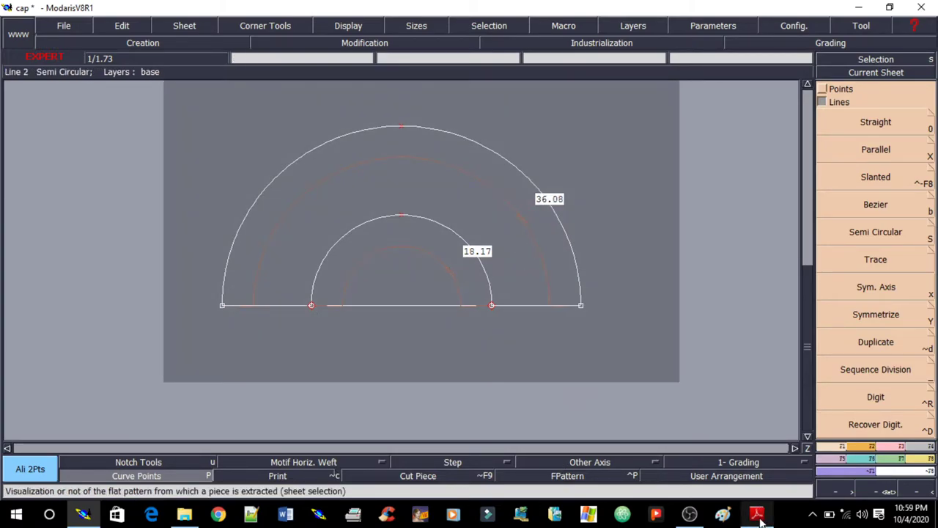
left_click(757, 514)
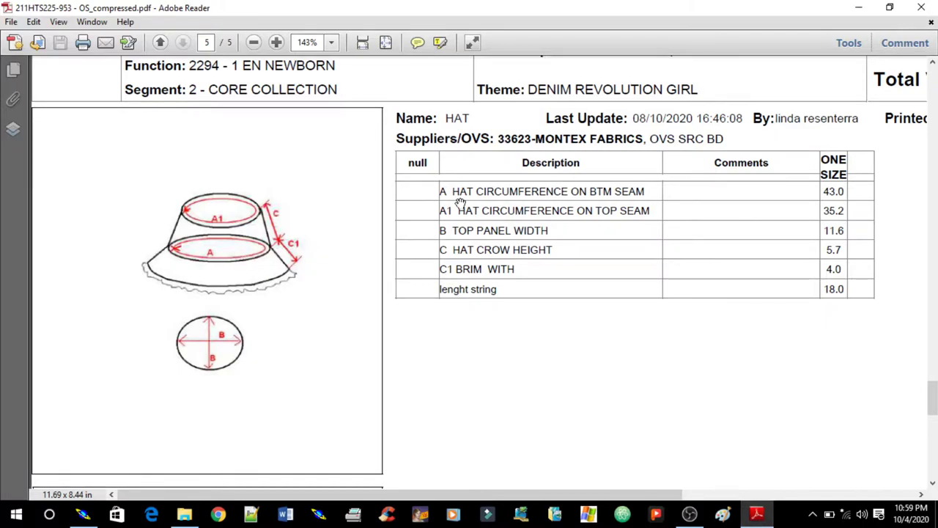
left_click(859, 7)
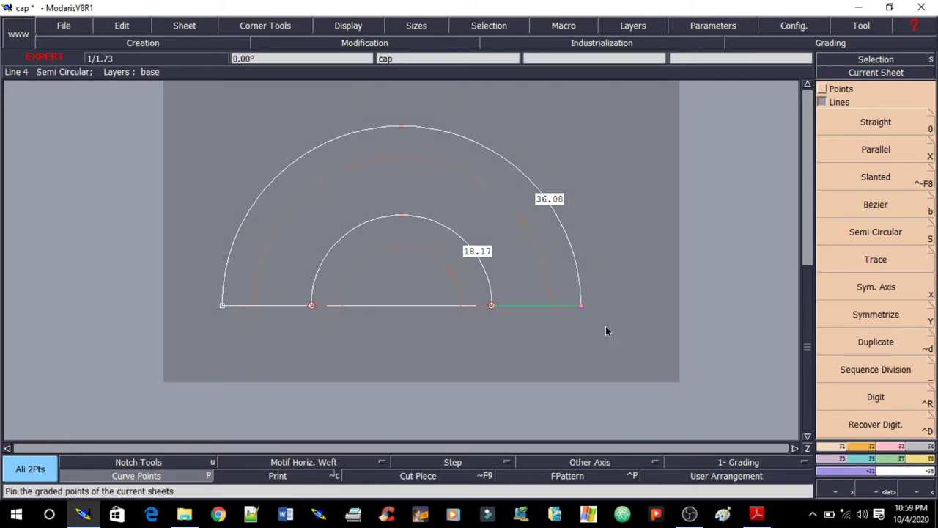
Pin the top points of both brim arcs and the two ends of the base line
key("m")
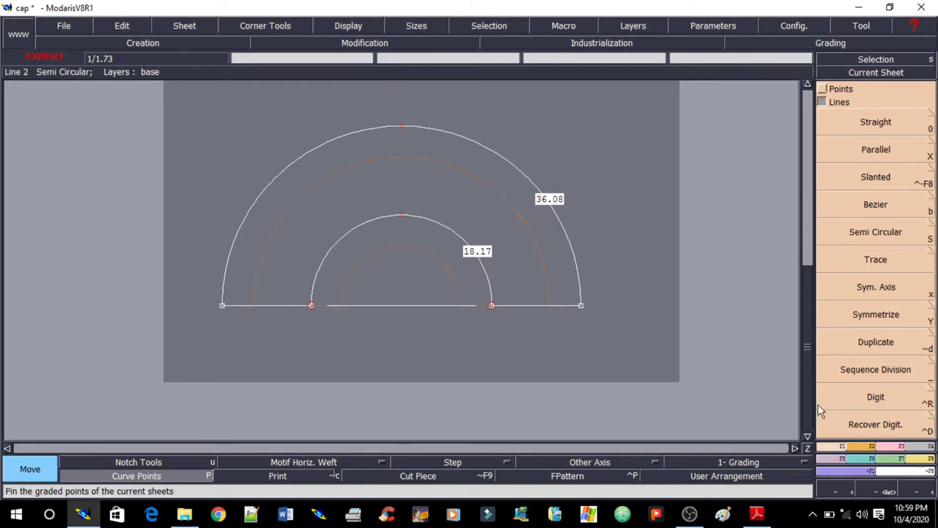
key("F2")
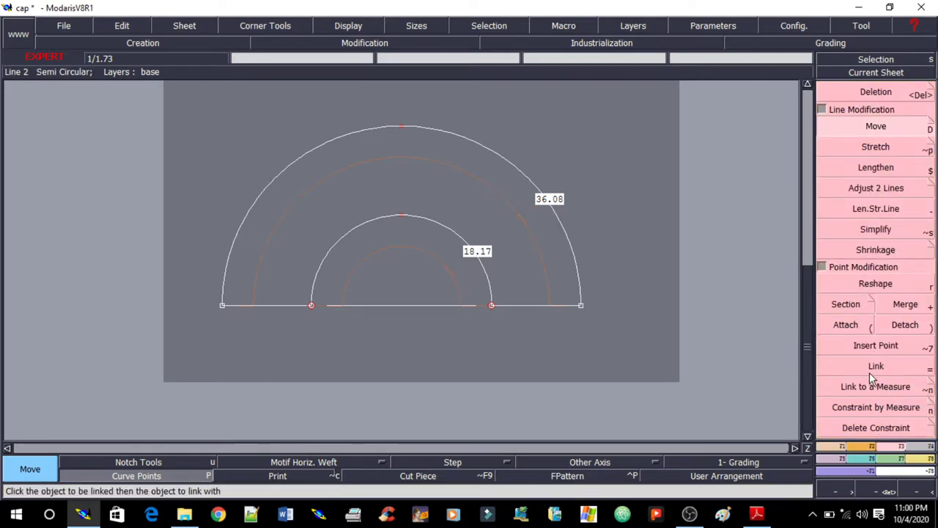
left_click(823, 109)
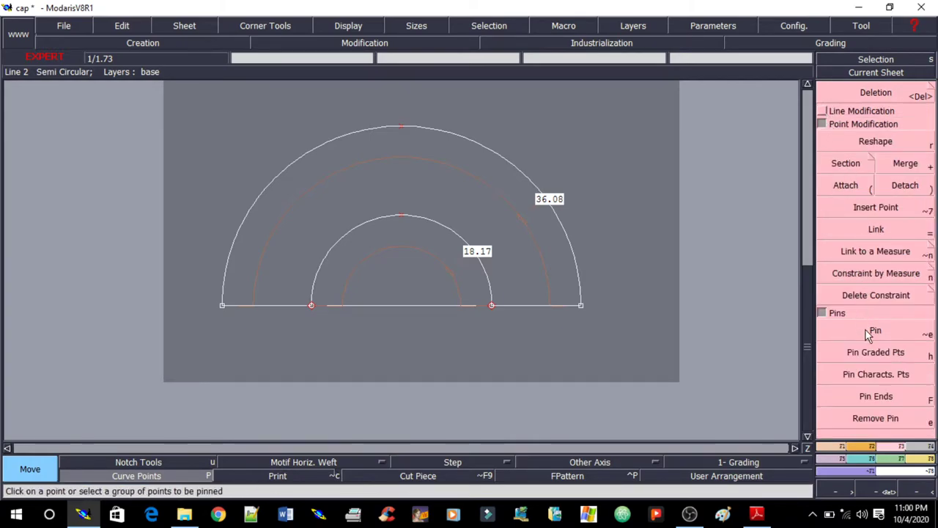
left_click(869, 330)
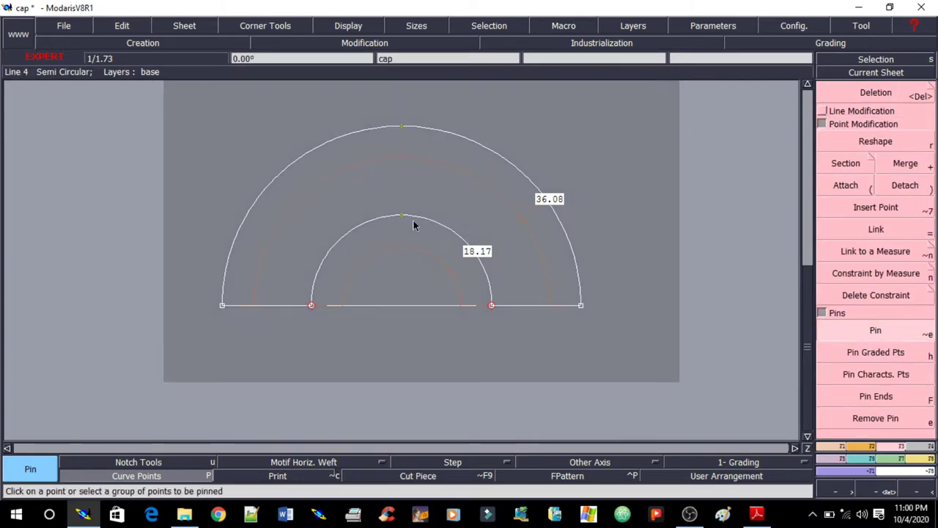
left_click(398, 216)
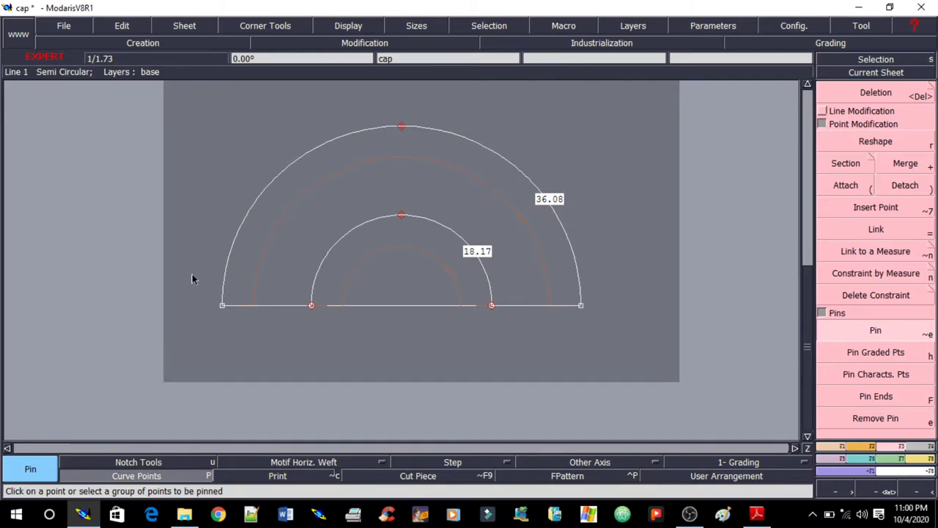
left_click_drag(193, 274, 616, 310)
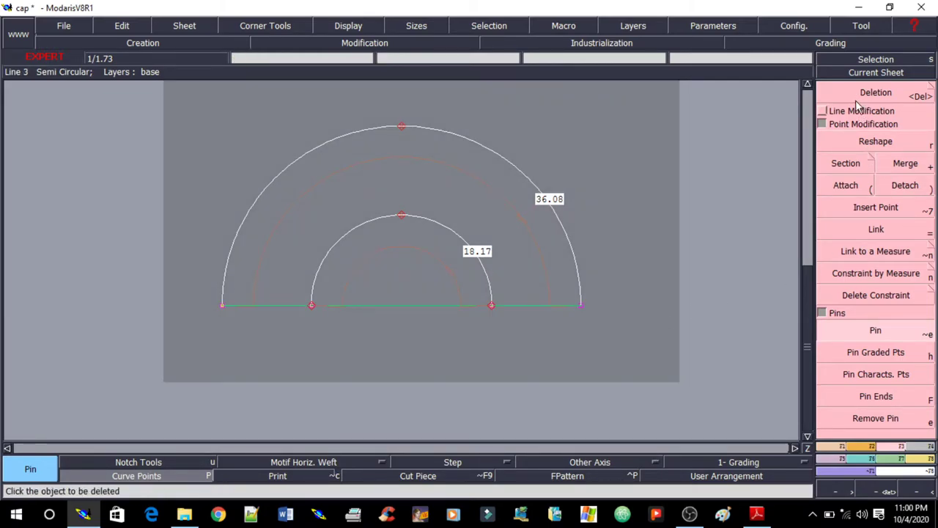
Move the base line by ShiftX 0, ShiftY 0.5, giving arcs of 35.09 and 17.20
left_click(822, 110)
left_click(876, 126)
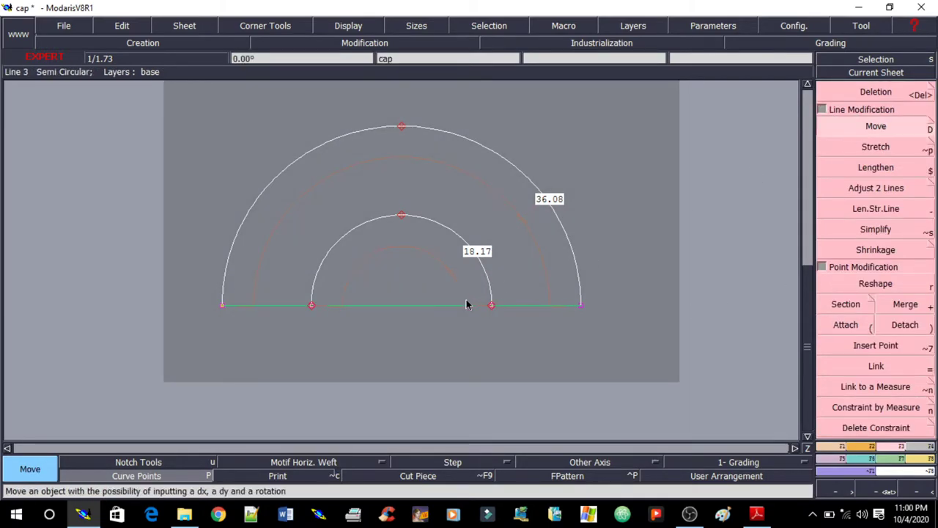
left_click(439, 305)
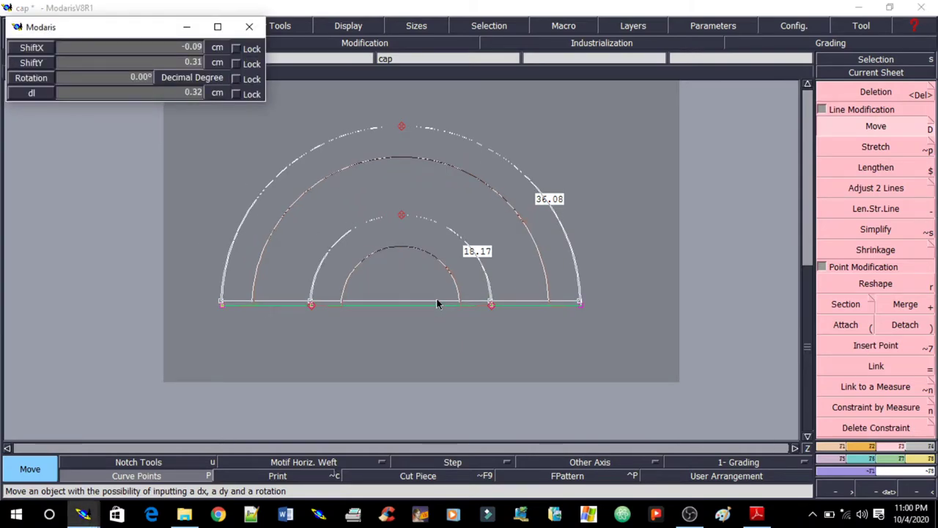
type("0")
key("Tab")
type("0.5")
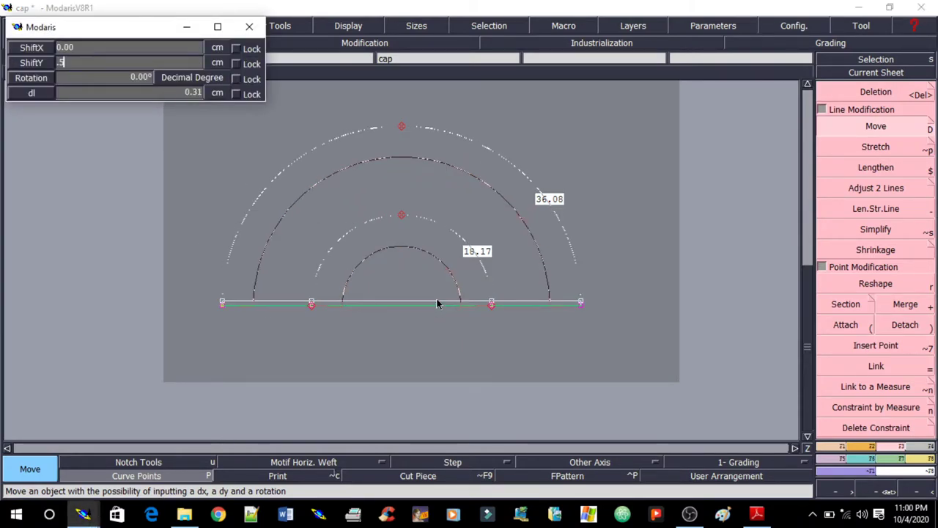
key("Return")
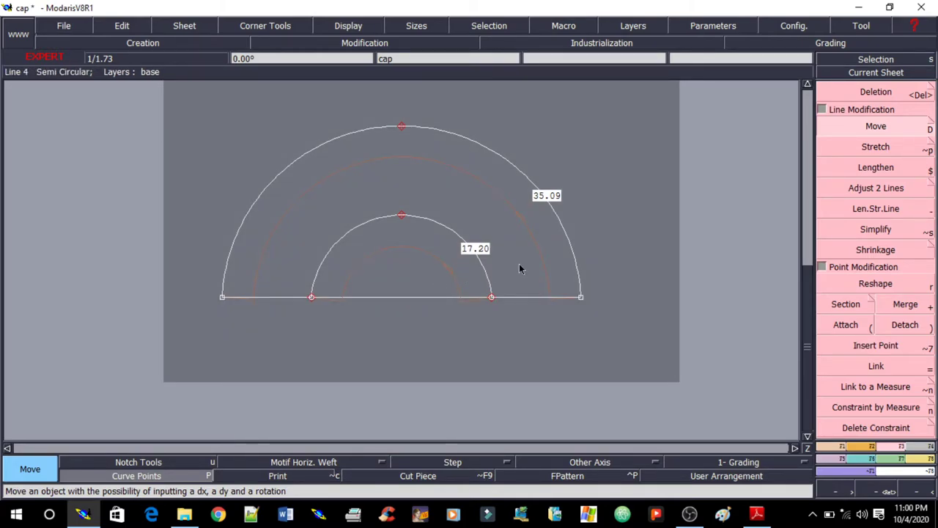
left_click_drag(544, 262, 635, 323)
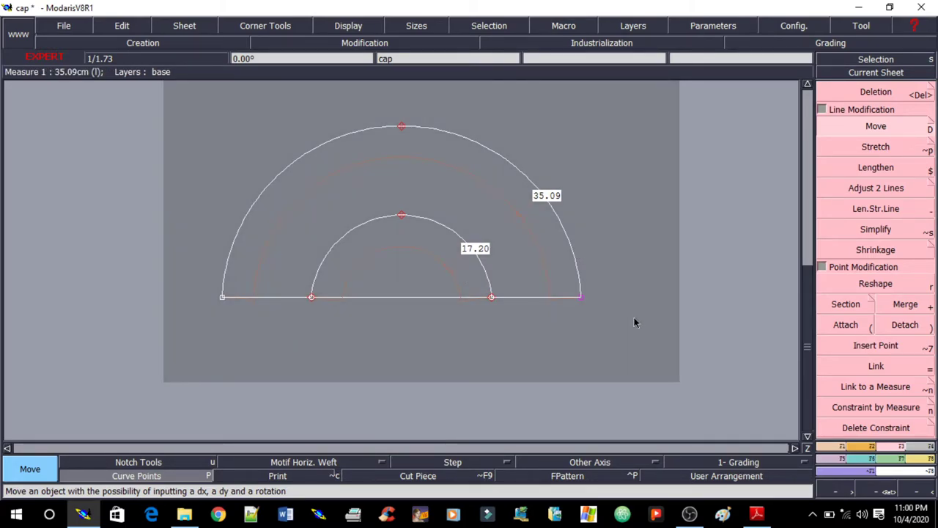
Stretch the right and left outer corners upward by 2.06 and 2.00 cm
left_click(876, 147)
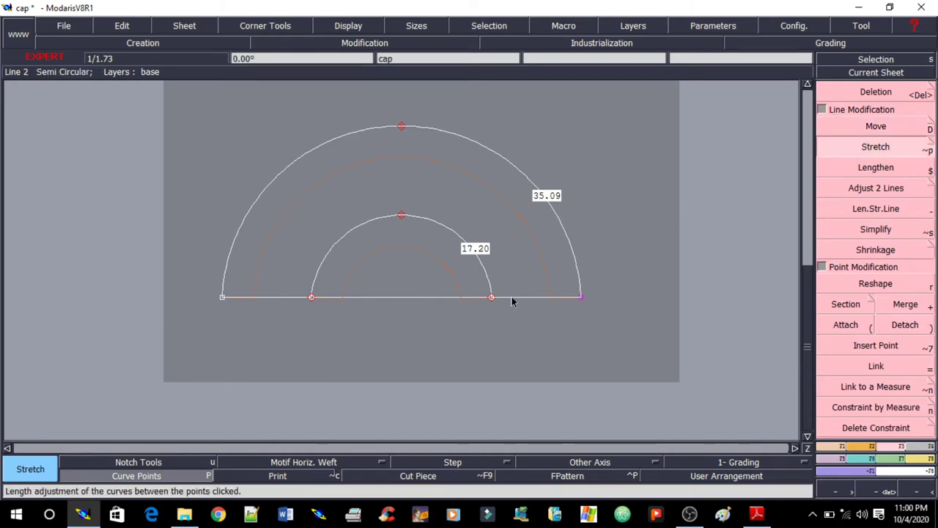
left_click(580, 297)
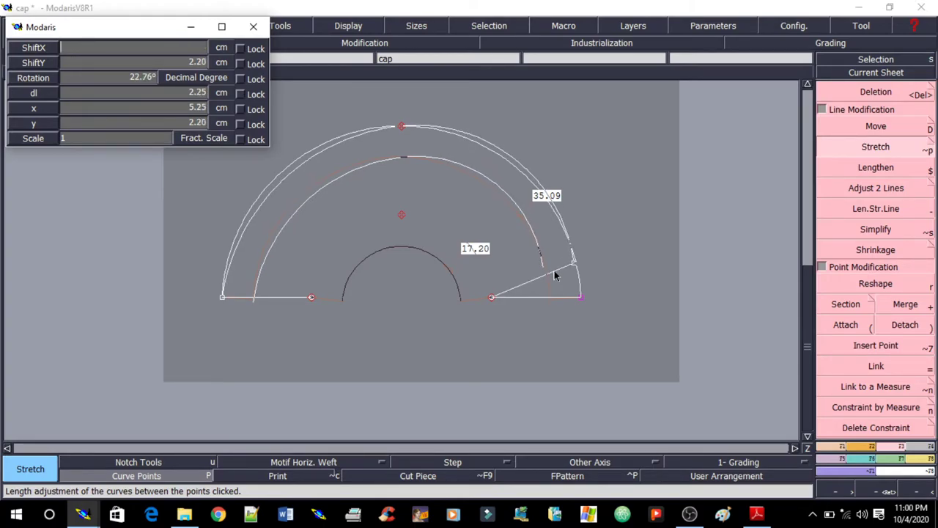
key("Return")
type("2.06")
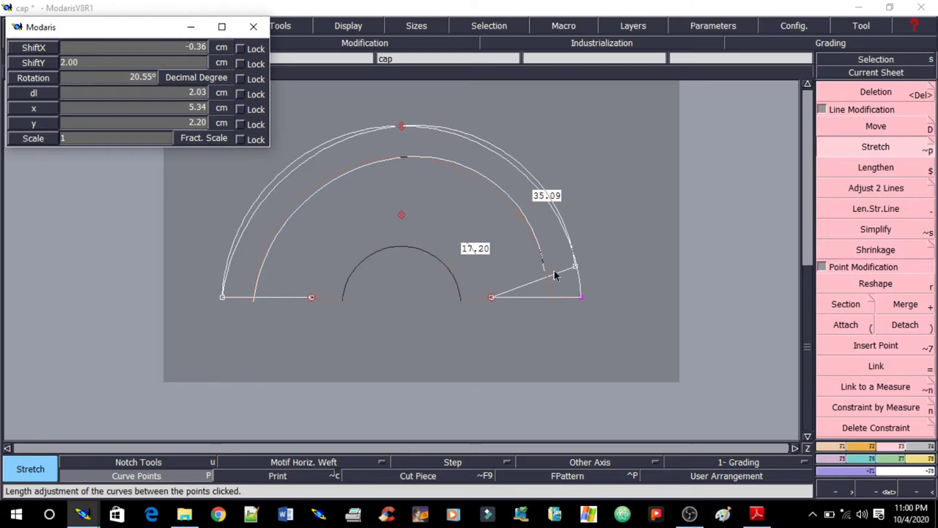
key("Return")
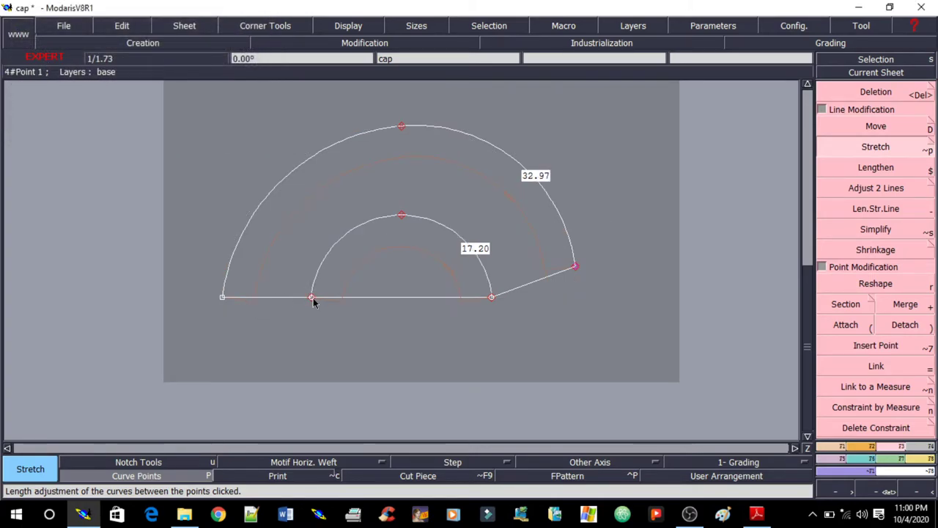
left_click(223, 292)
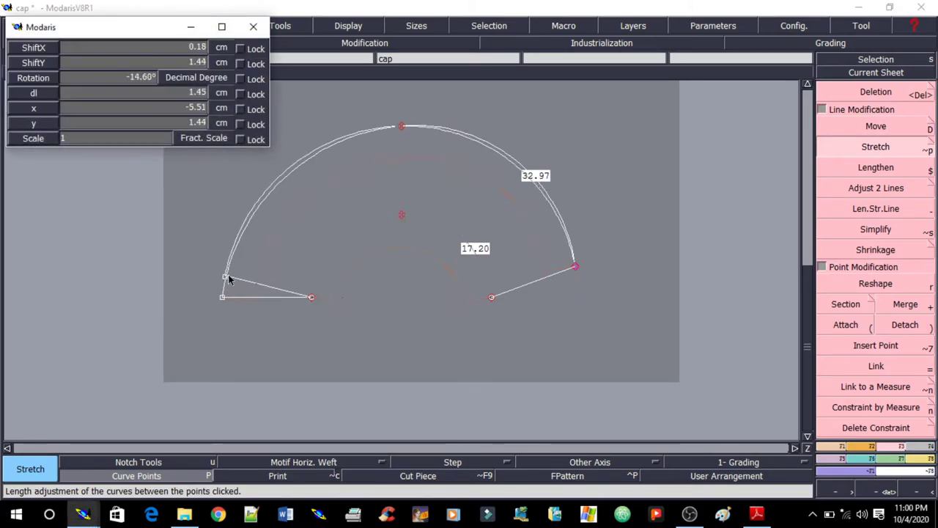
key("Return")
type("2.00")
key("Tab")
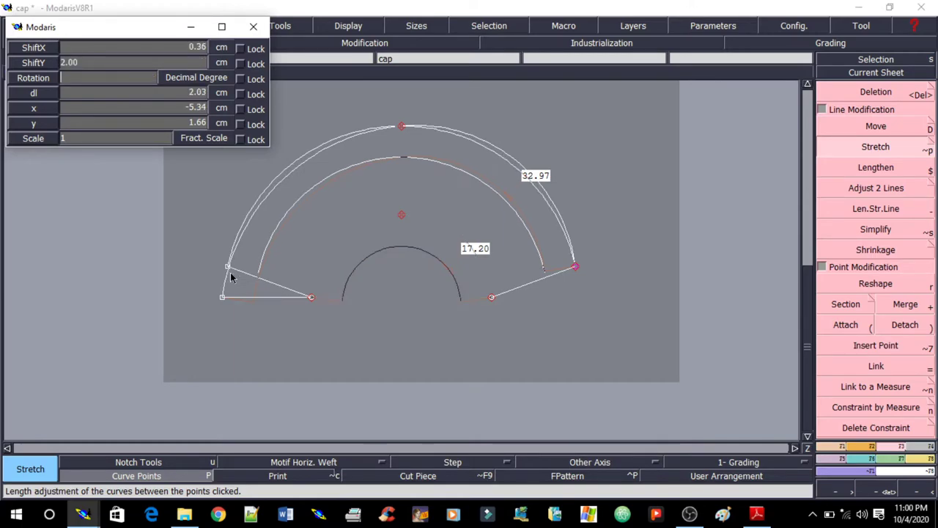
key("Return")
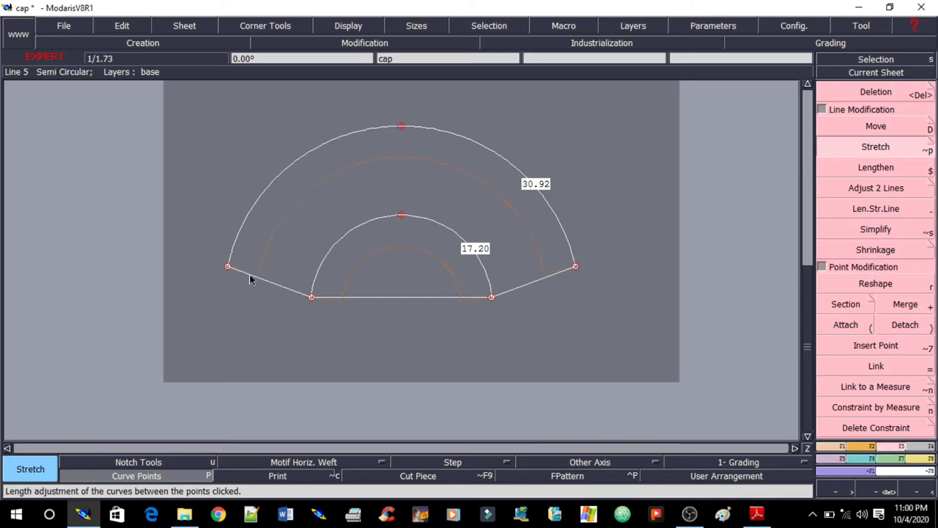
Pull both outer corners inward so the outer arc measures 25.74 cm
left_click(311, 299)
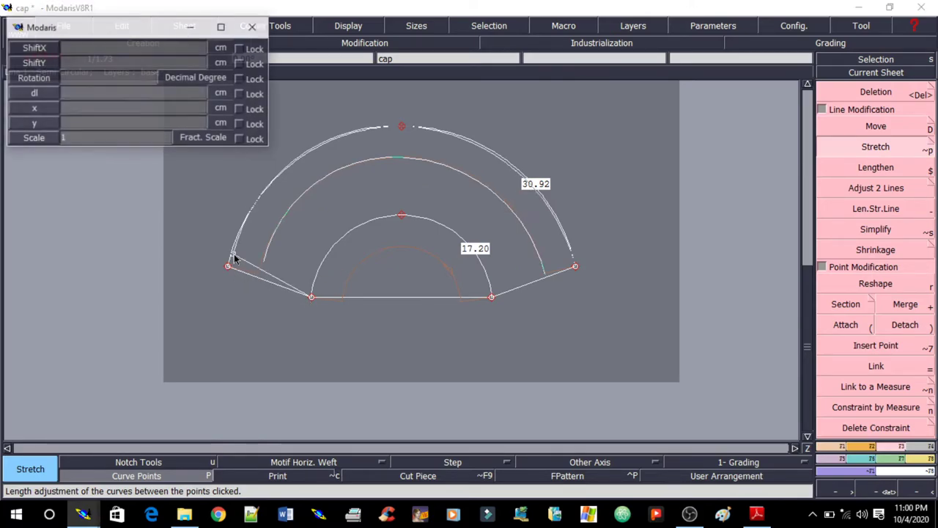
type("2")
key("Return")
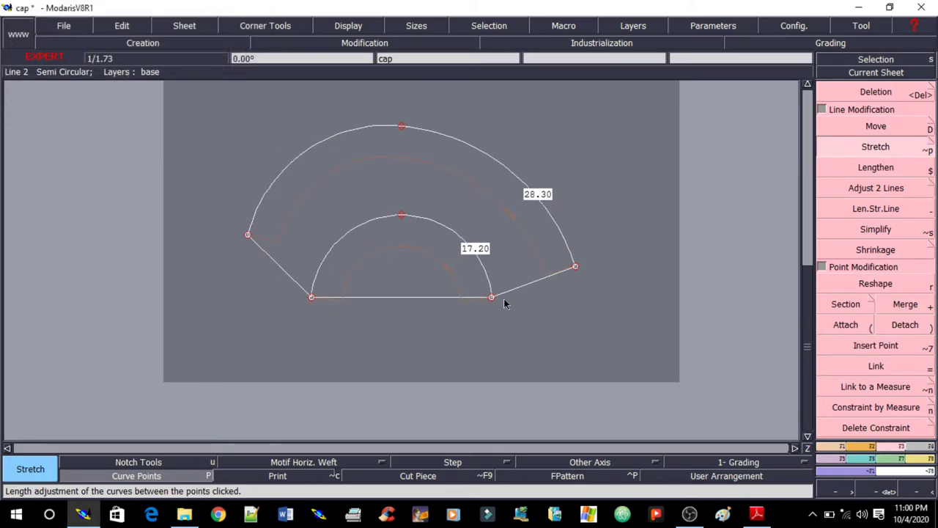
left_click(574, 265)
key("Return")
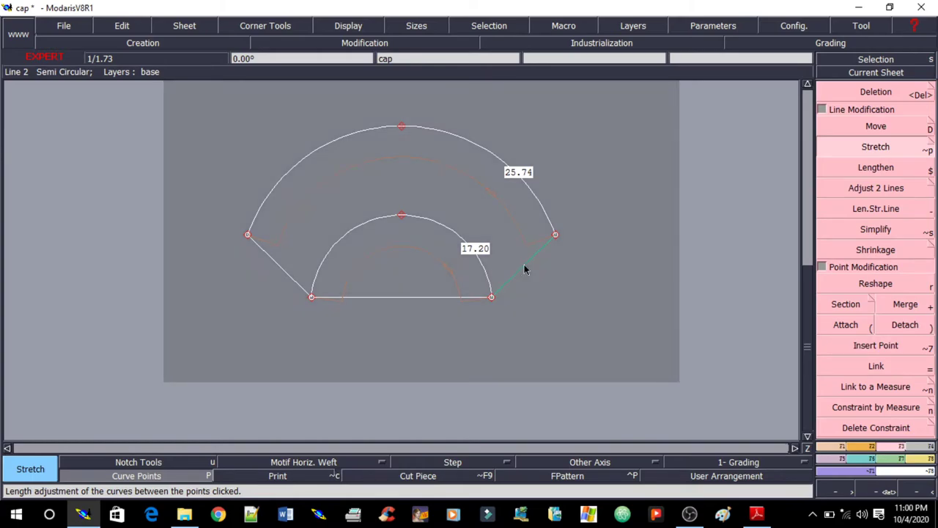
left_click(525, 267)
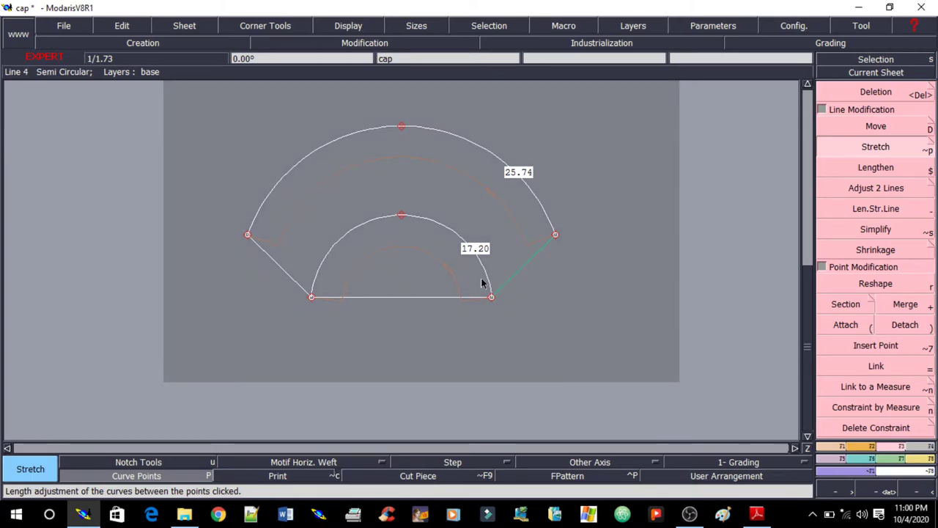
Shift the right slanted side 1 cm and the left slanted side 1 cm left
key("d")
left_click(510, 277)
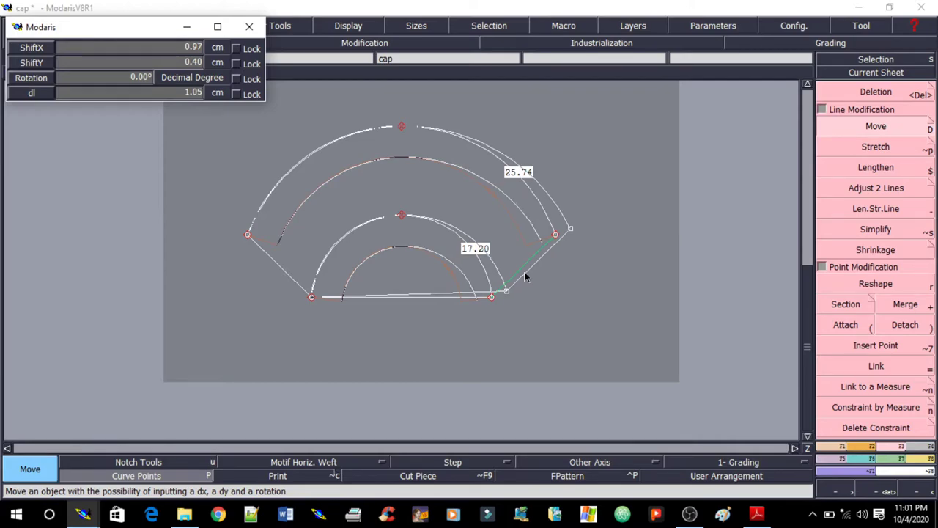
type("0")
type("1")
key("Tab")
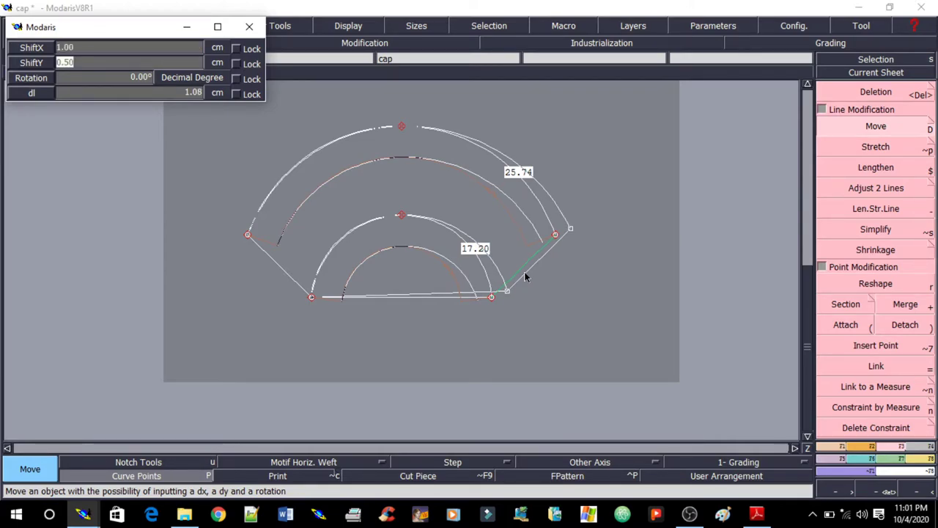
type("0")
key("Return")
scroll(525, 277, "up", 2)
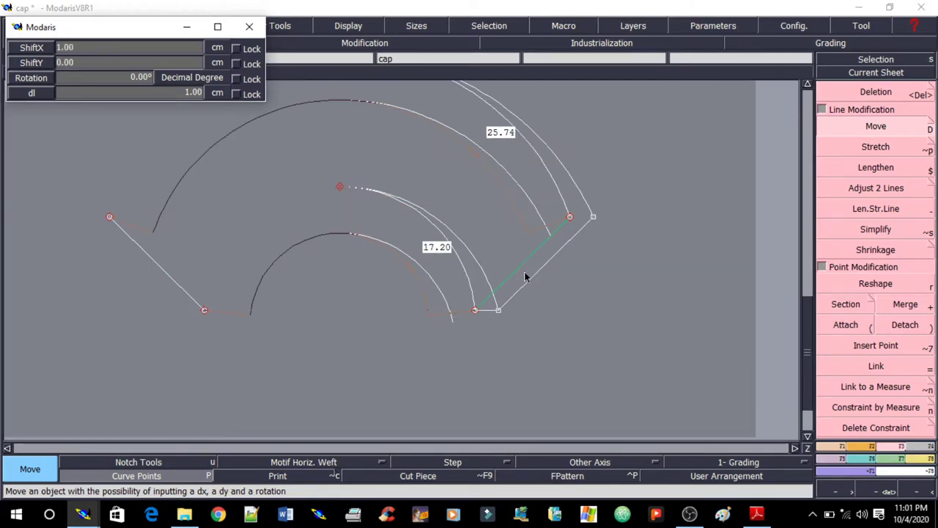
left_click(525, 277)
left_click(178, 286)
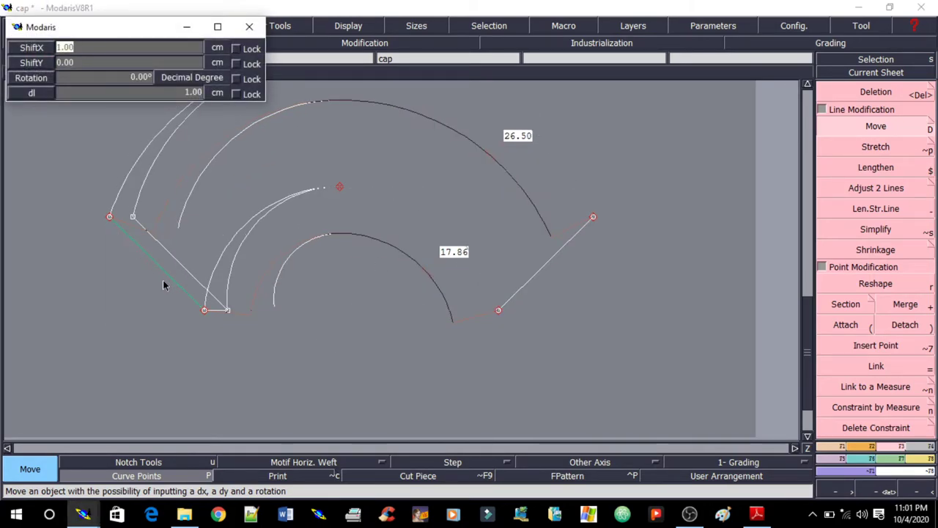
type("-1")
key("Tab")
type("0")
key("Return")
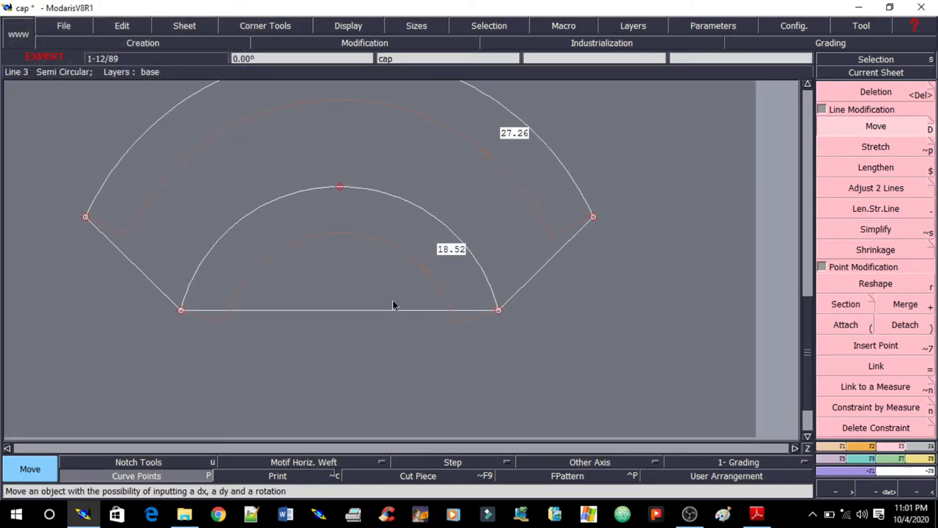
Move the right seam by -0.5/1 and the left by 0.5/1, giving arcs 25.03 and 16.16
key("Home")
left_click(515, 304)
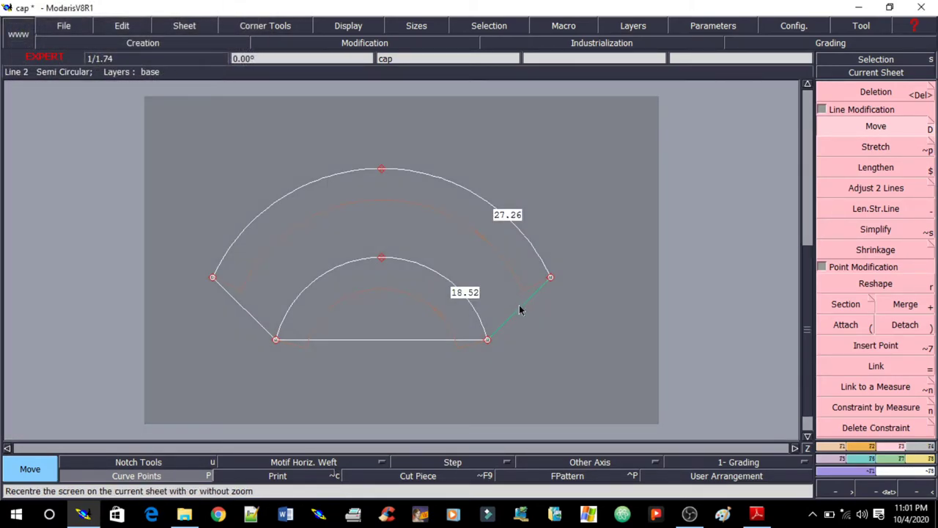
key("d")
left_click(515, 308)
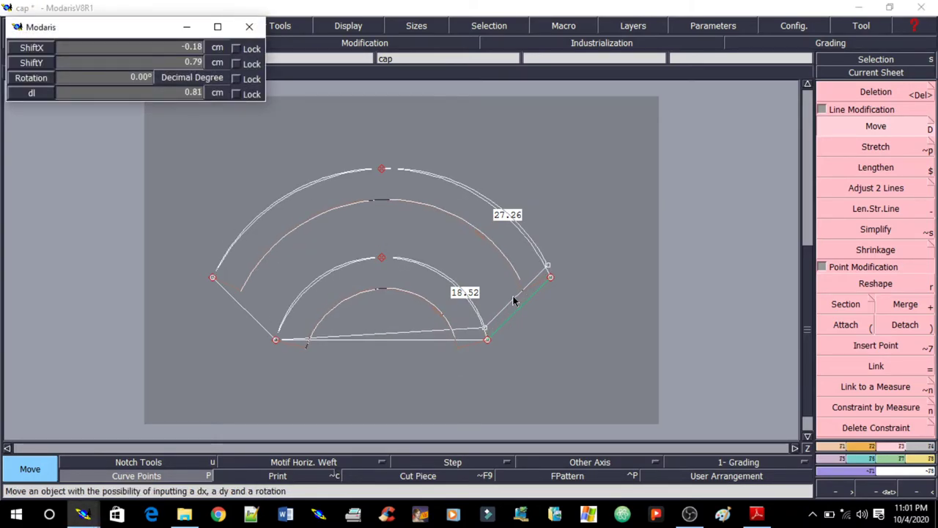
type("-1-0.5")
key("Tab")
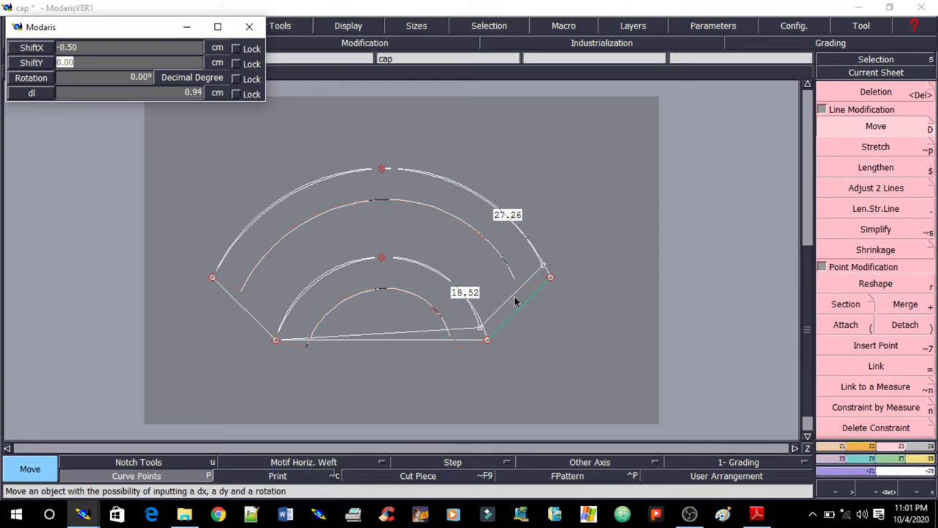
type("1")
key("Return")
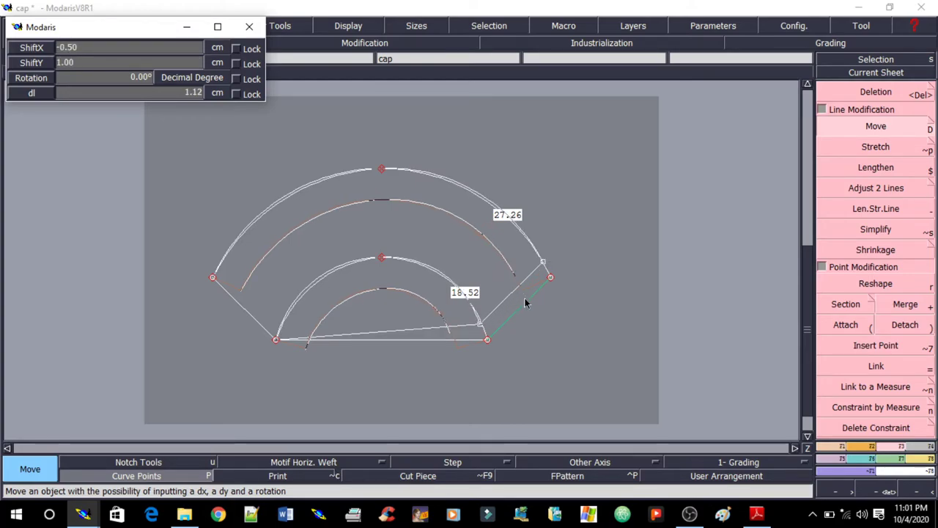
key("Return")
left_click(241, 304)
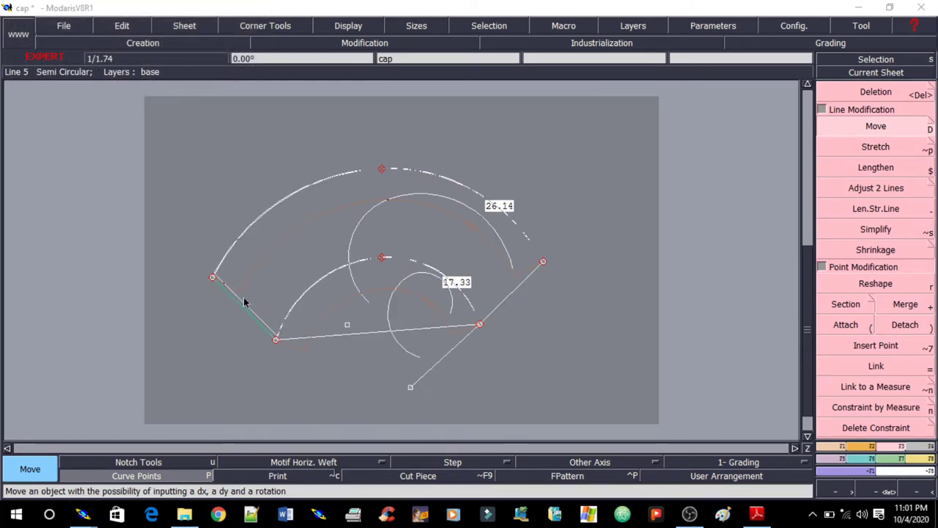
type("-0.5")
key("Tab")
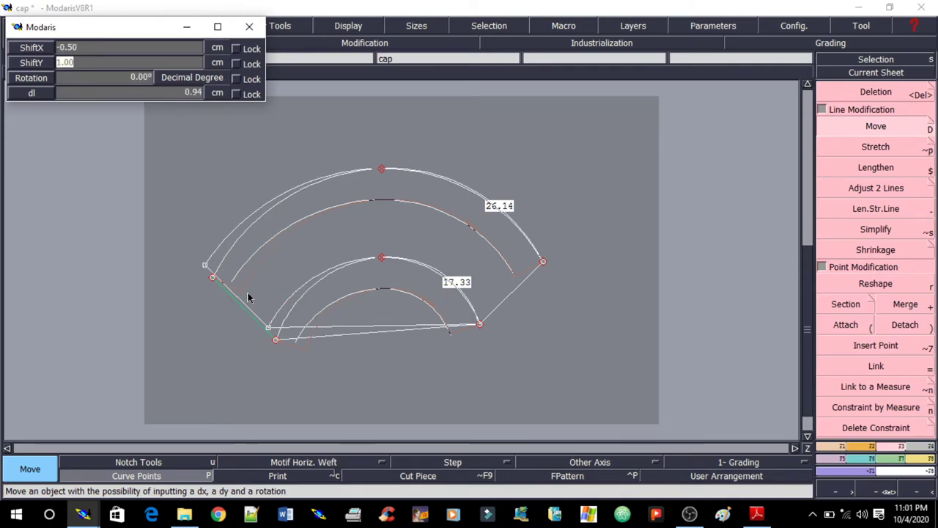
key("Return")
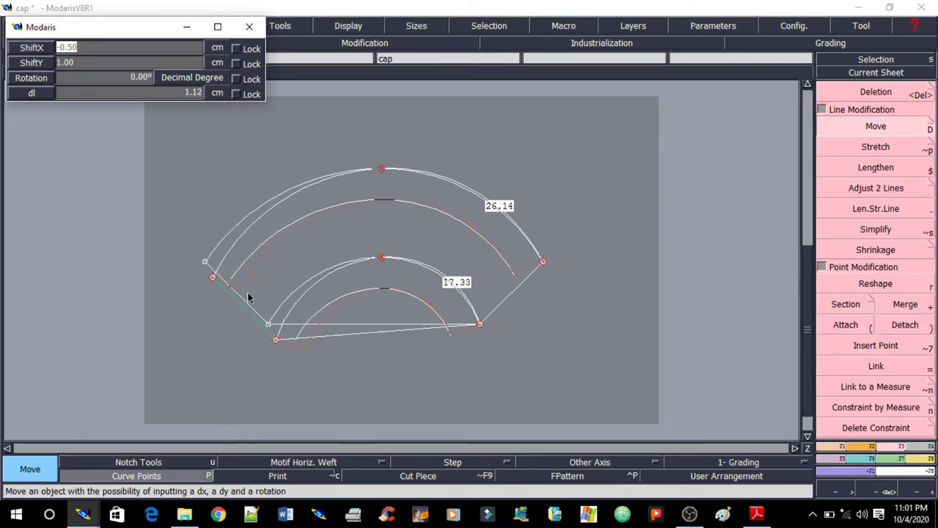
key("BackSpace")
type("0.5")
key("Return")
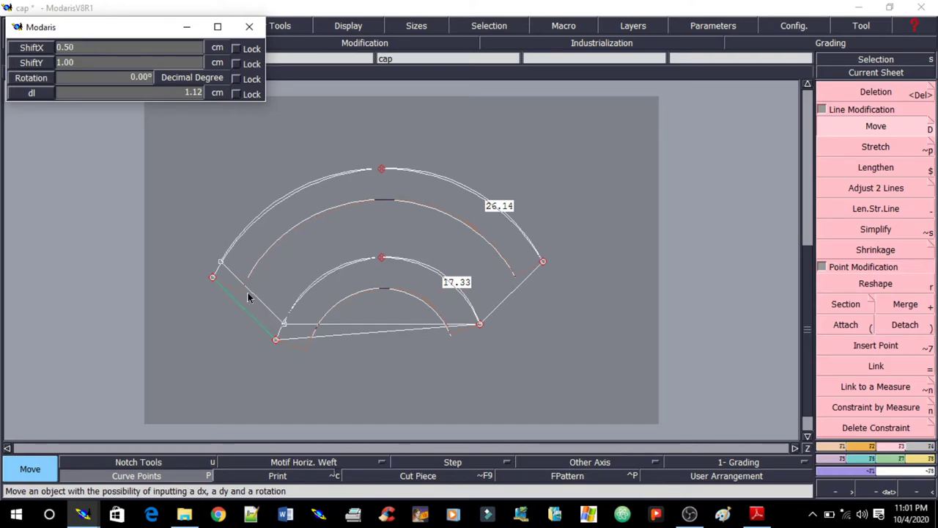
key("Return")
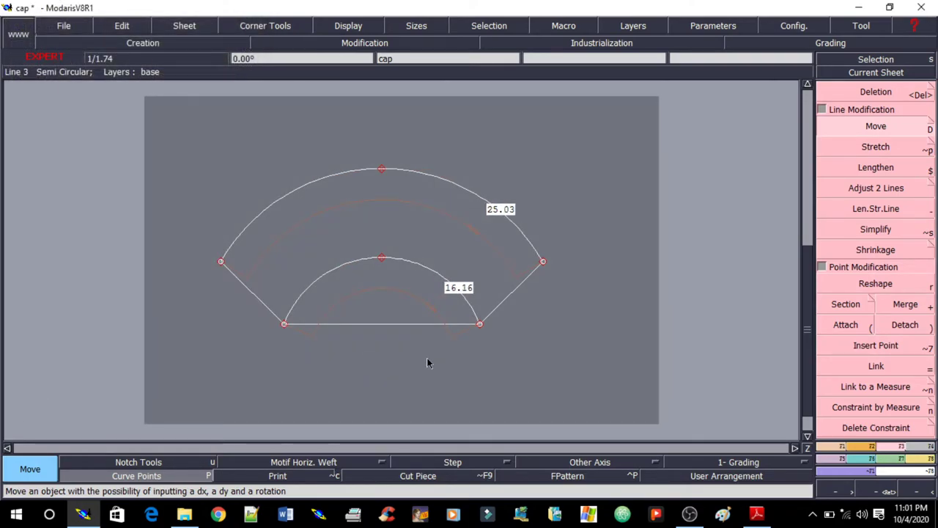
Move the right seam by ShiftX 0.5 and the left by -0.5, giving arcs 25.85 and 16.93
key("z")
left_click_drag(185, 150, 594, 365)
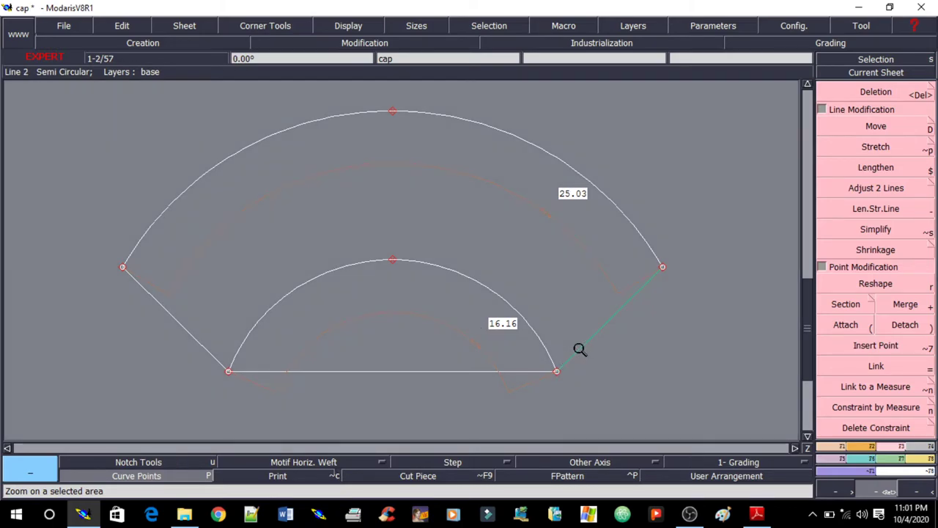
key("d")
left_click(580, 350)
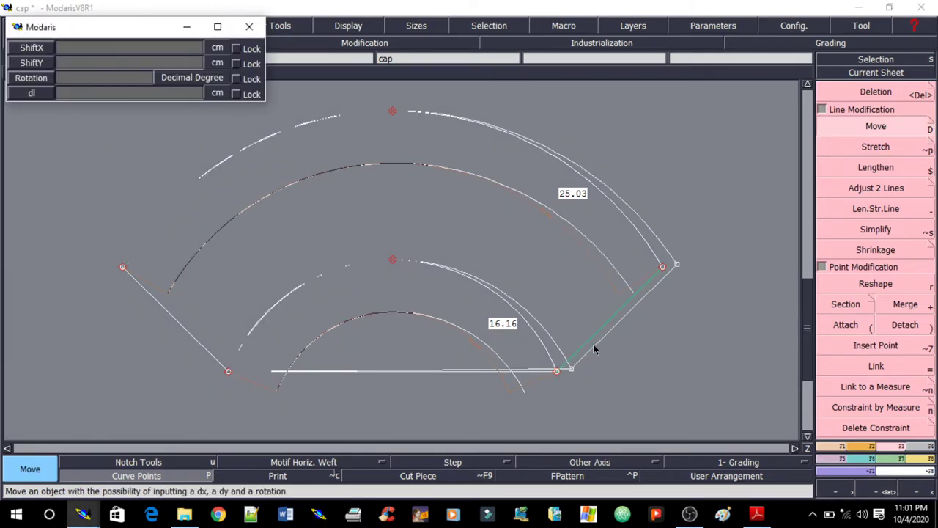
type("0.5")
key("Tab")
key("Return")
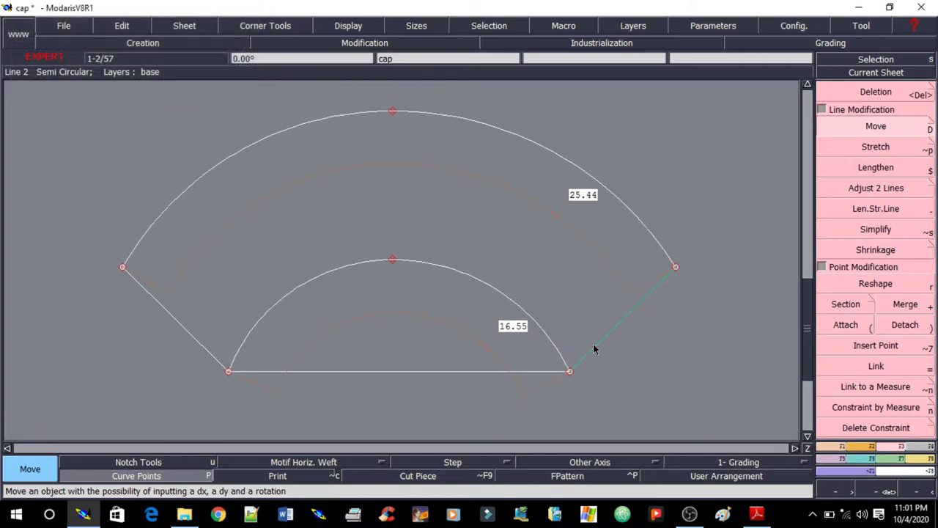
left_click(204, 347)
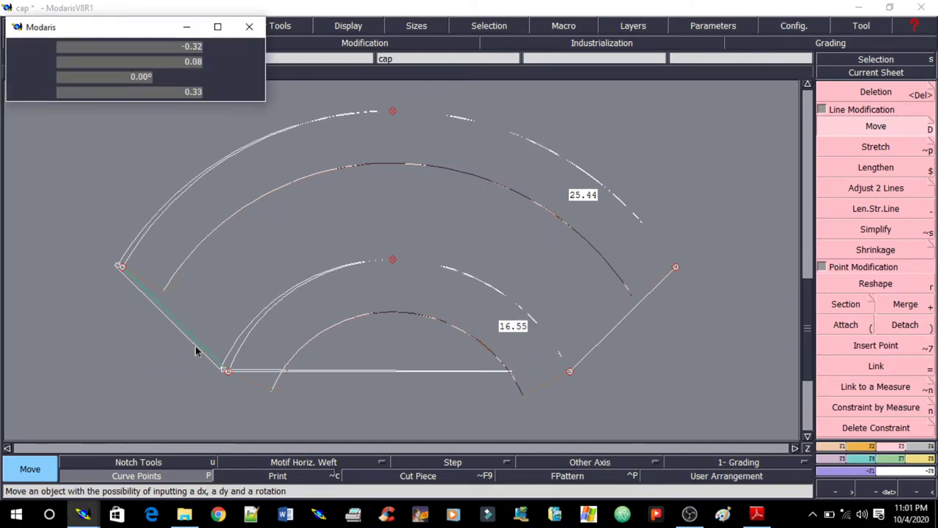
type("-0.5")
key("Tab")
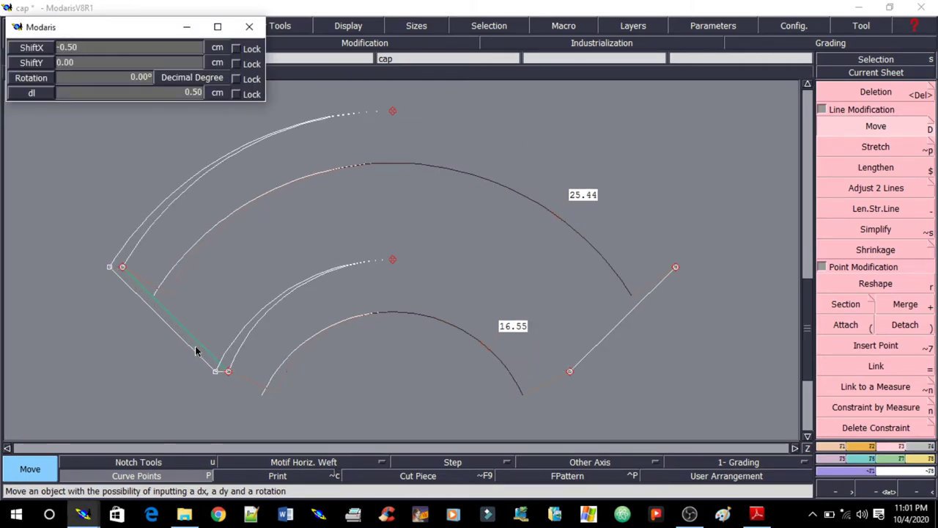
key("Return")
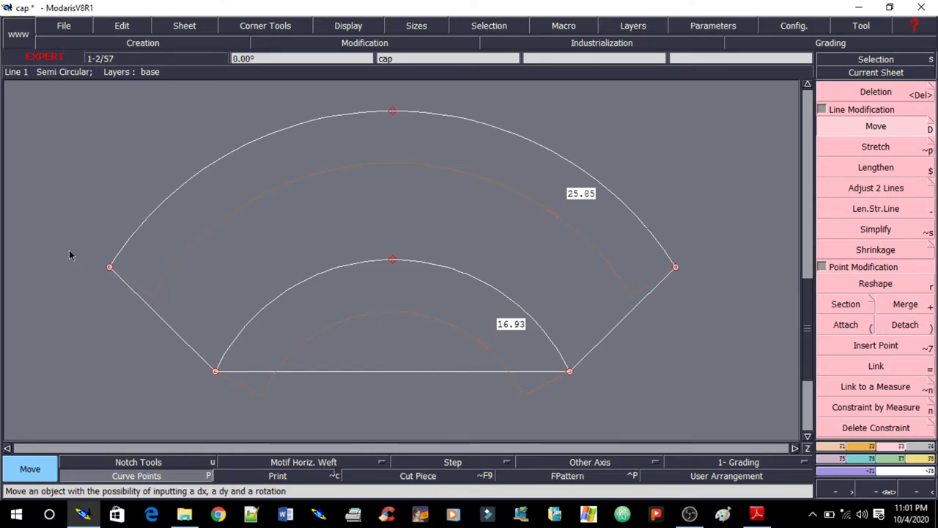
left_click_drag(54, 243, 146, 284)
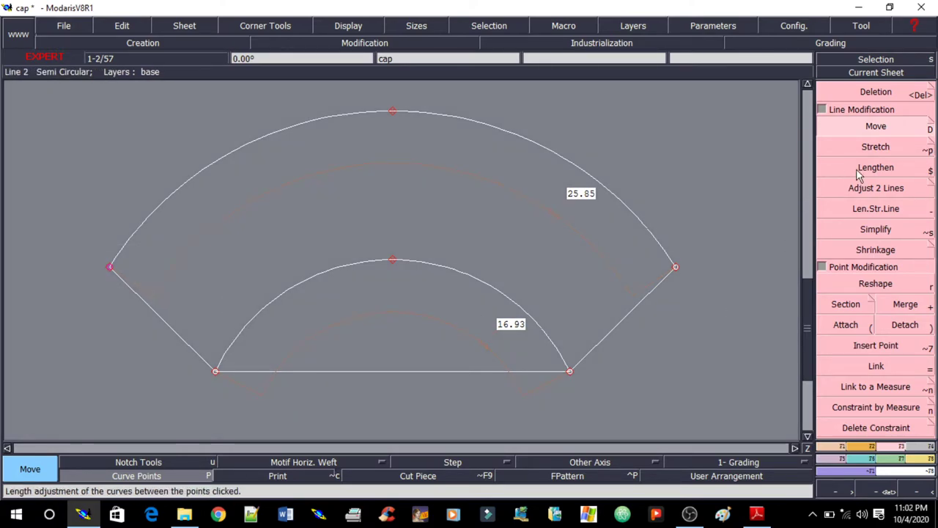
Stretch the left outer corner by 1.00 cm, anchored at the lower-left corner
left_click(865, 169)
left_click(865, 149)
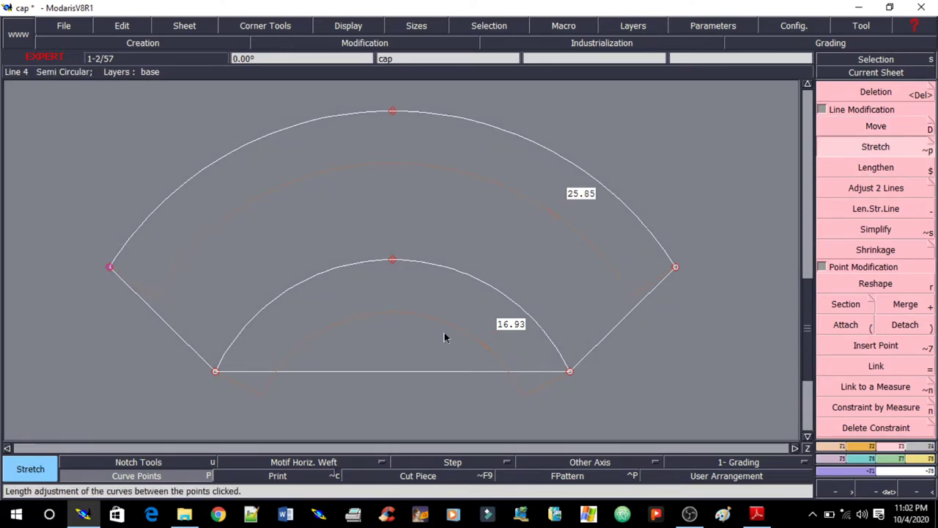
left_click(214, 371)
left_click(110, 267)
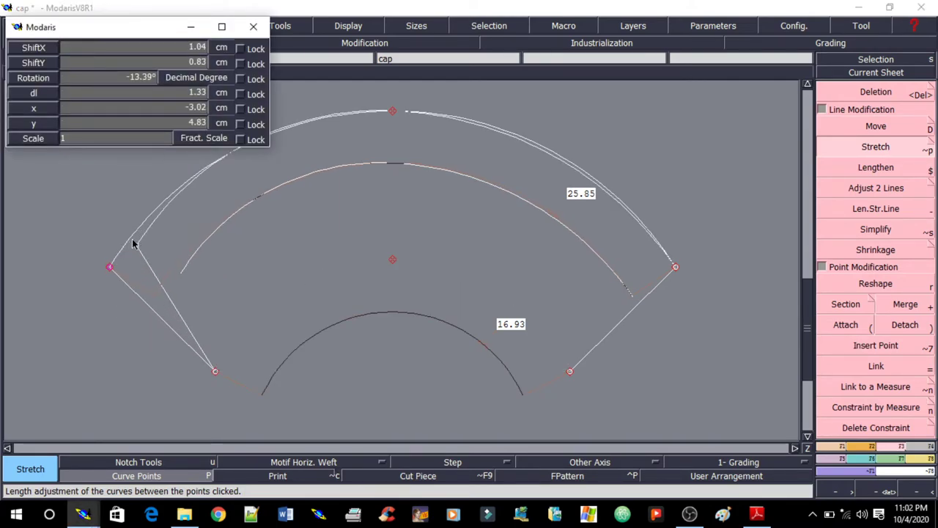
type("1")
key("Return")
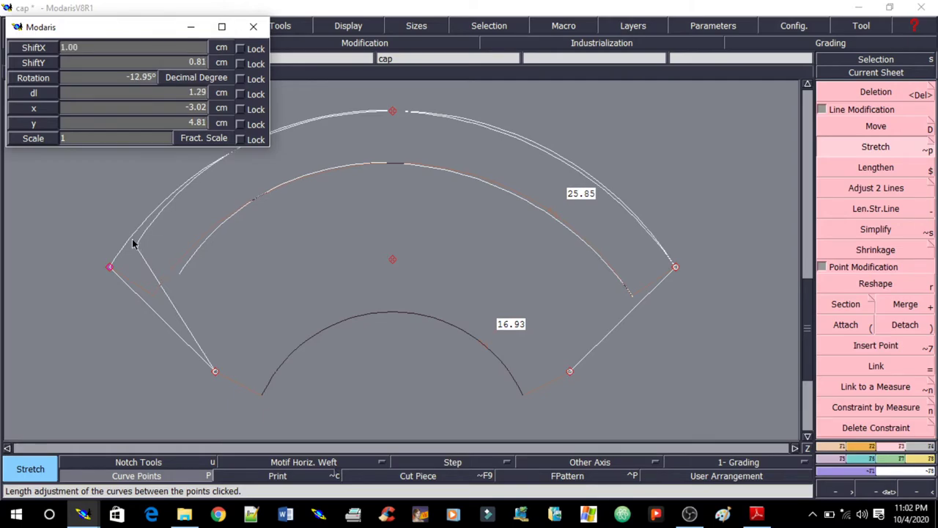
left_click(133, 244)
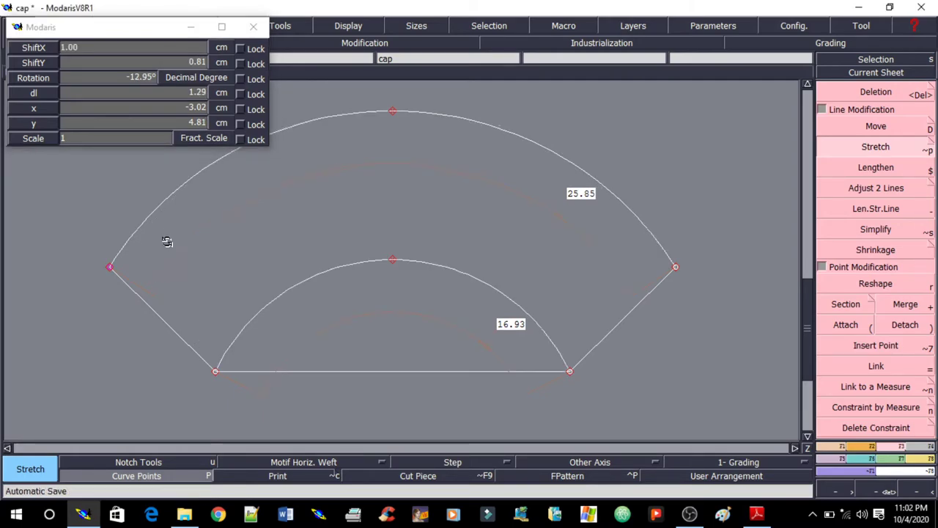
Stretch the right outer corner by -1.00 cm, shortening the outer arc to 23.14
left_click(572, 373)
left_click(675, 266)
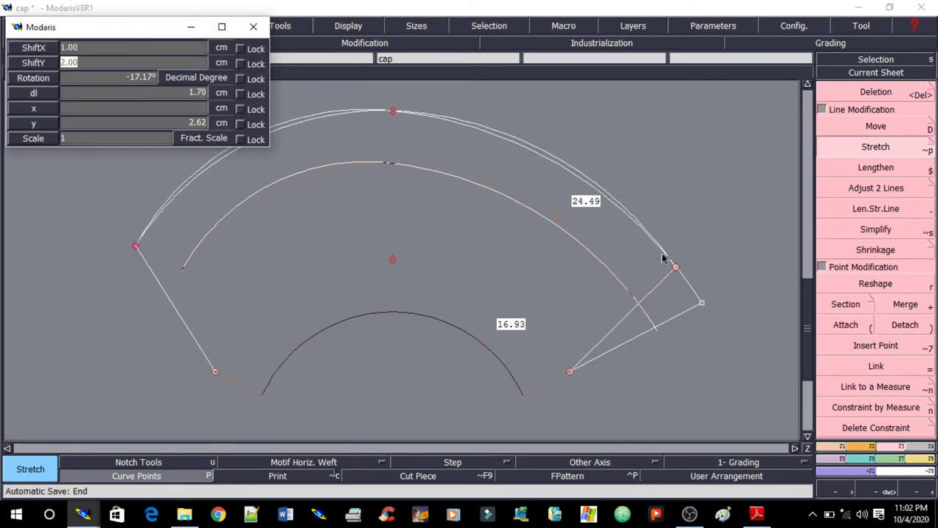
left_click(664, 258)
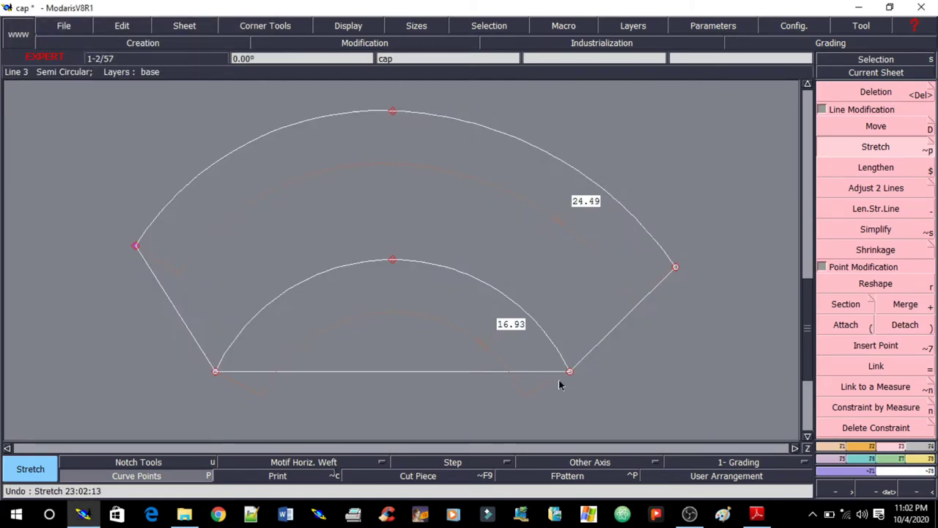
left_click(570, 371)
left_click(675, 267)
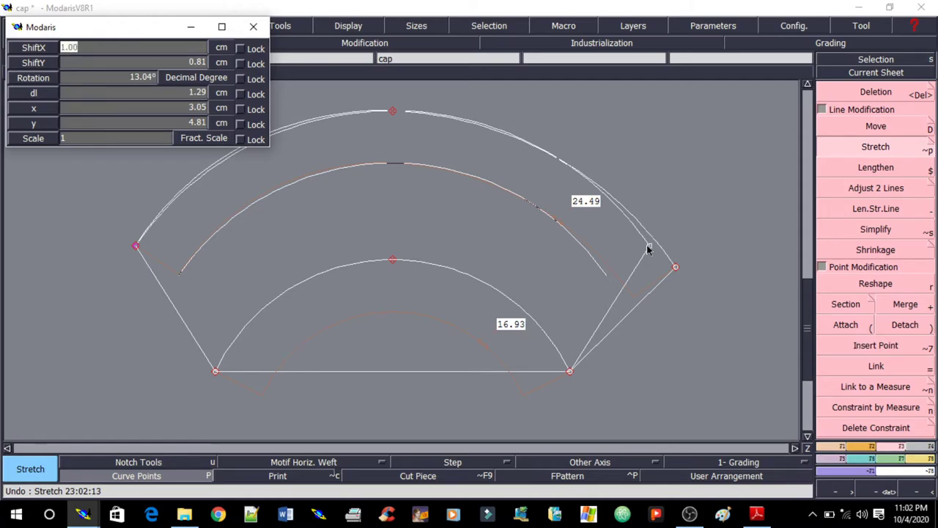
key("BackSpace")
key("Tab")
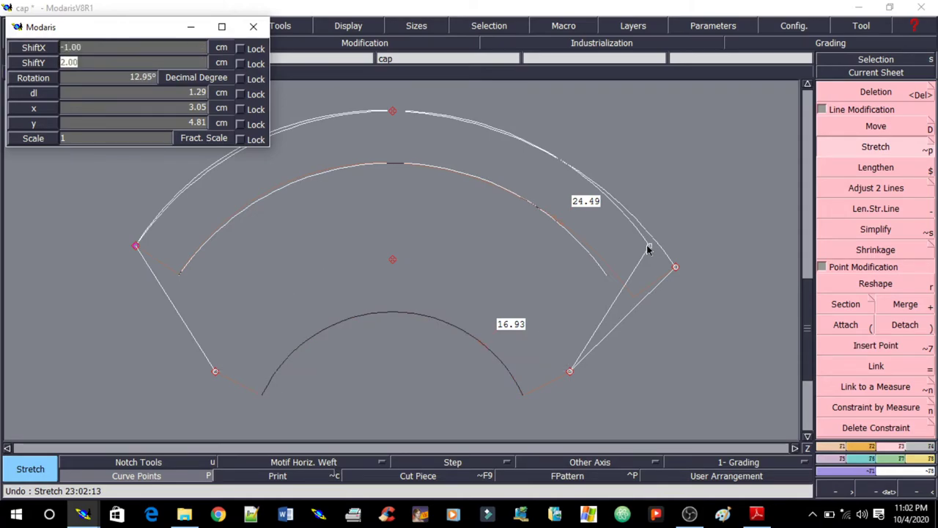
key("BackSpace")
key("Return")
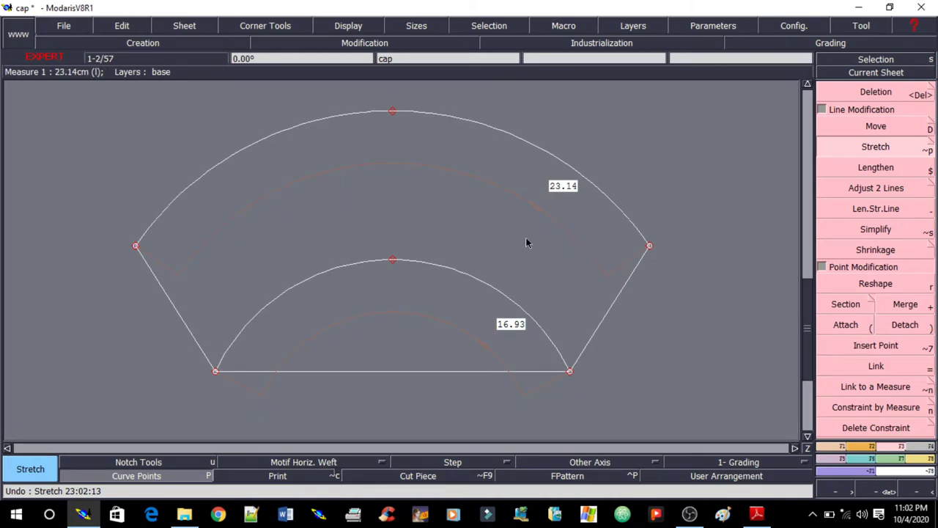
key("Escape")
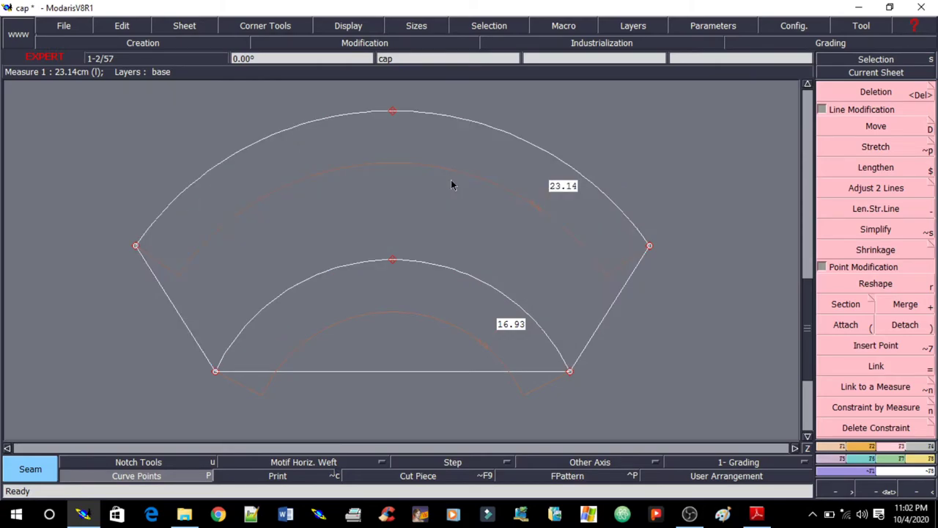
Auto-arrange all pattern sheets, make the fan panel sheet current, and bring up the hat spec PDF
key("Delete")
left_click(426, 212)
key("F12")
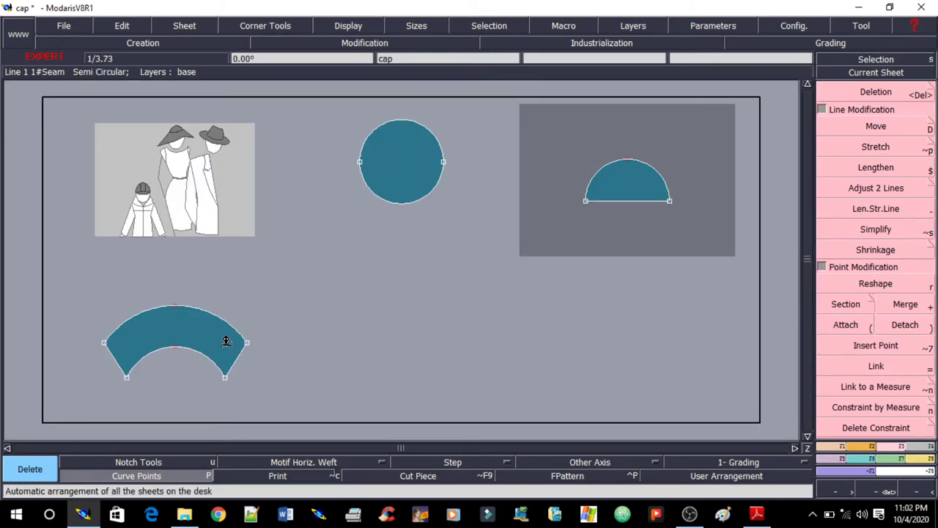
left_click(236, 357)
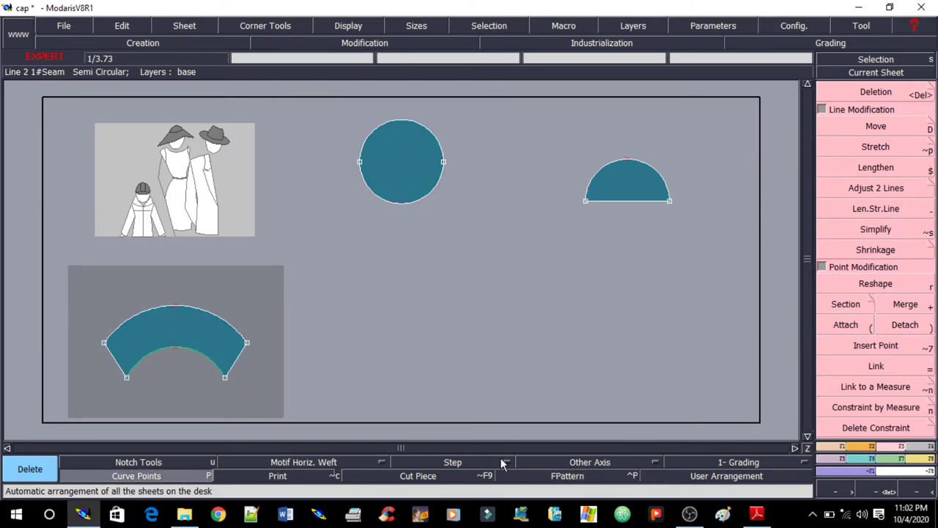
left_click(757, 513)
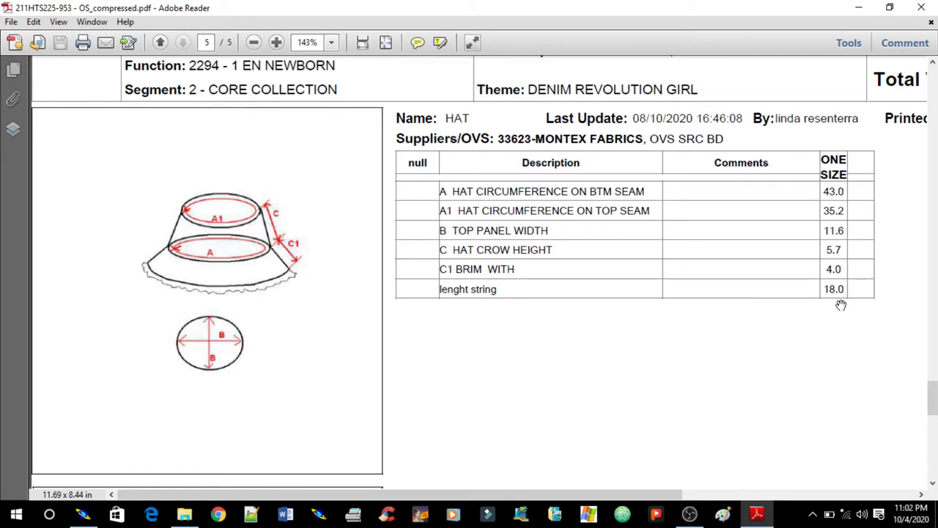
Offset the fan panel's top curve by 5.70 cm to create a parallel arc
left_click(757, 517)
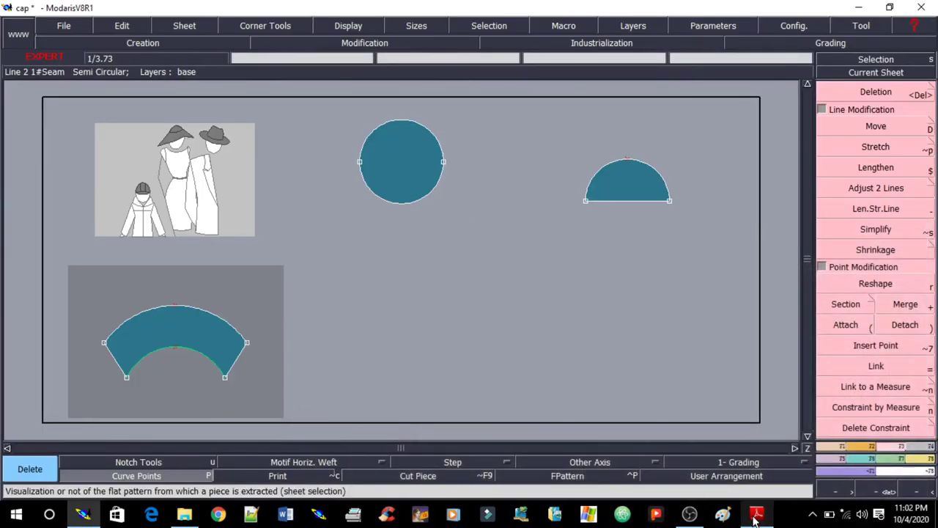
middle_click(219, 345)
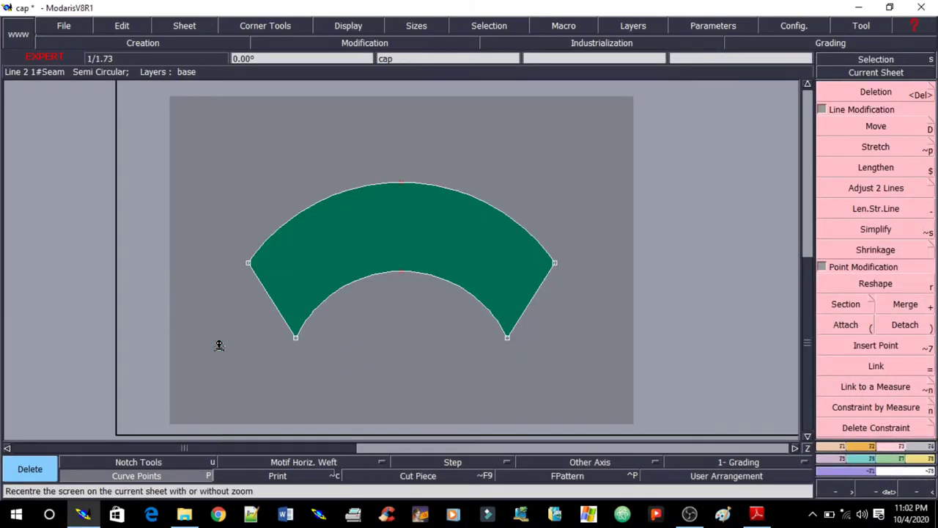
key("shift+p")
left_click(327, 203)
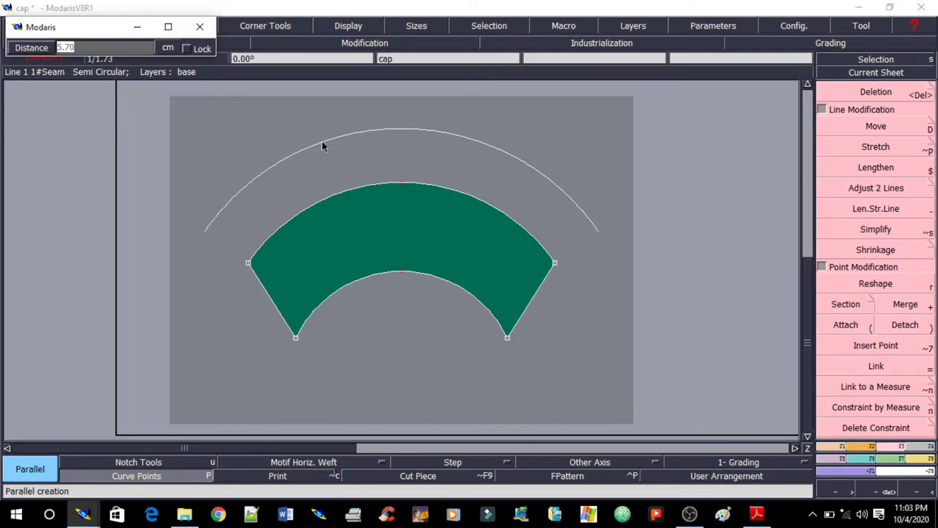
left_click(322, 141)
Join both ends of the new arc to the panel's top corners with straight lines
key("d")
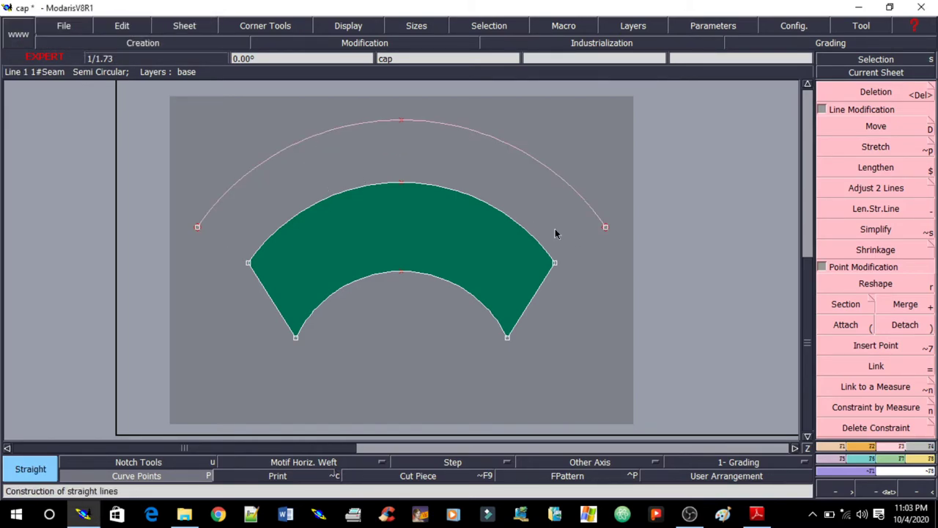
left_click(605, 226)
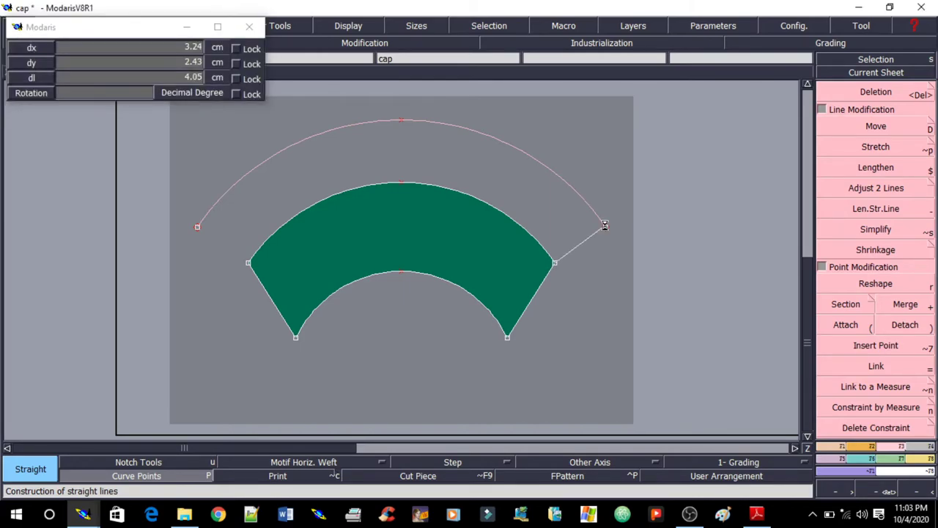
left_click(555, 262)
left_click(248, 262)
left_click(198, 227)
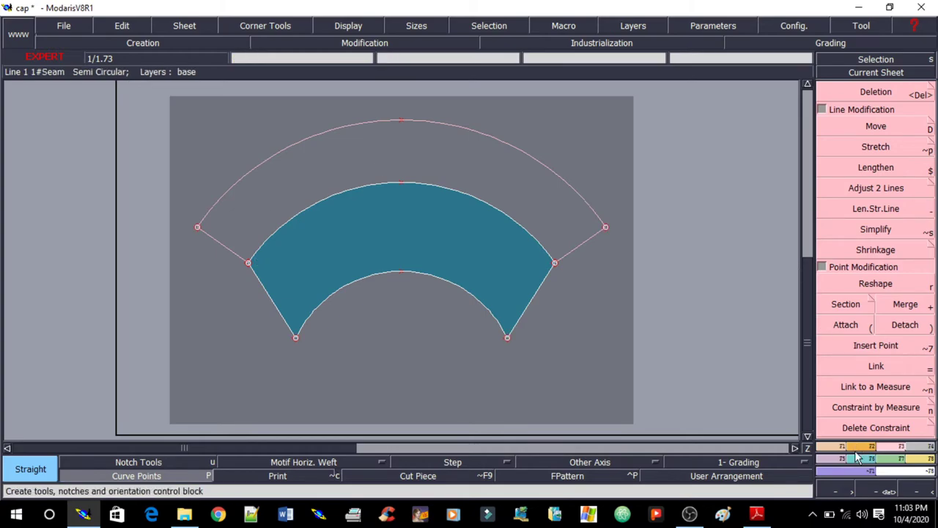
Pin the centre points of the fan panel's curves
left_click(321, 248)
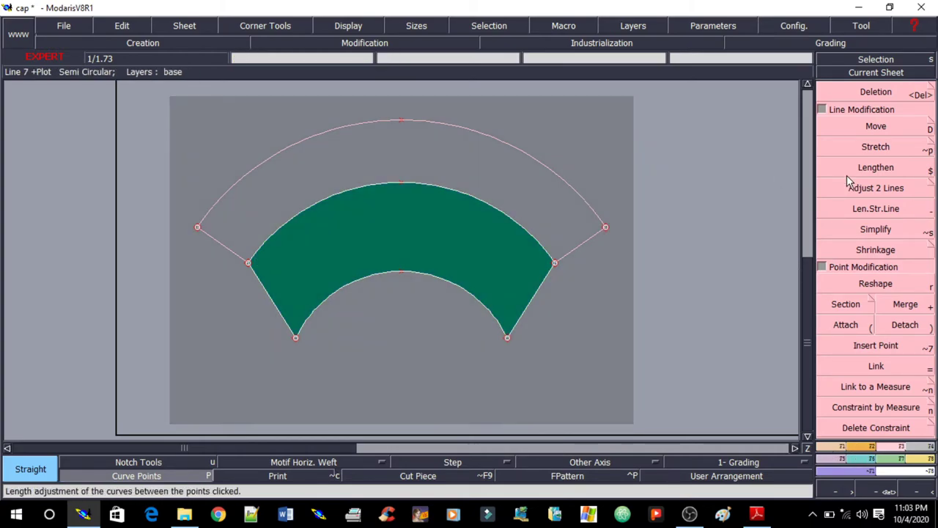
left_click(863, 170)
key("shift+p")
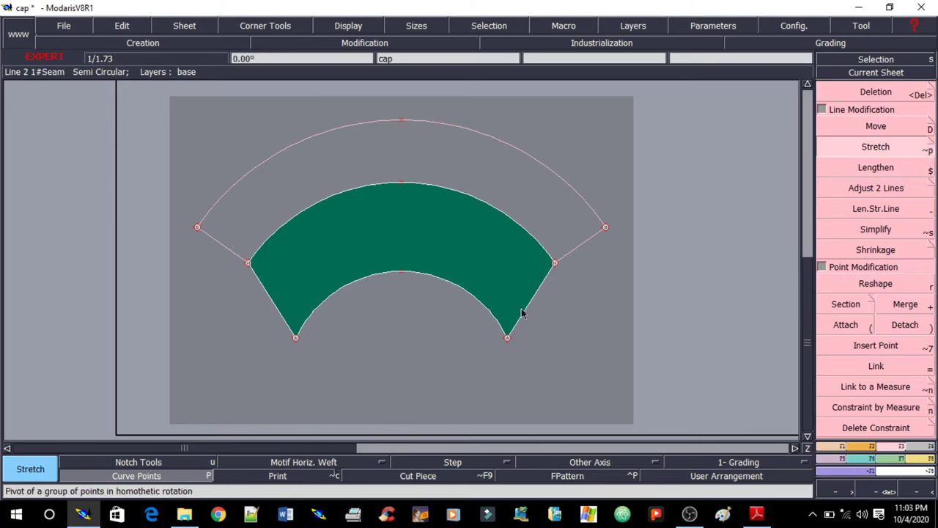
left_click(604, 227)
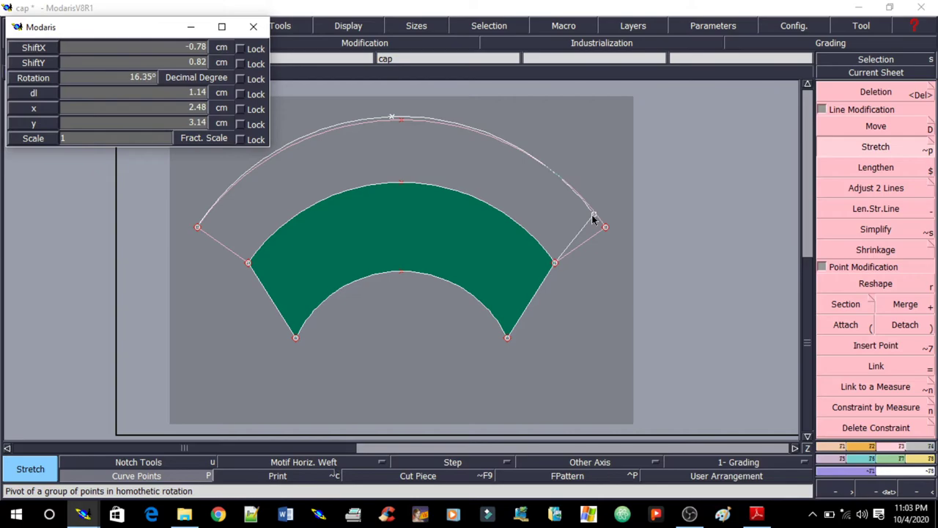
right_click(591, 218)
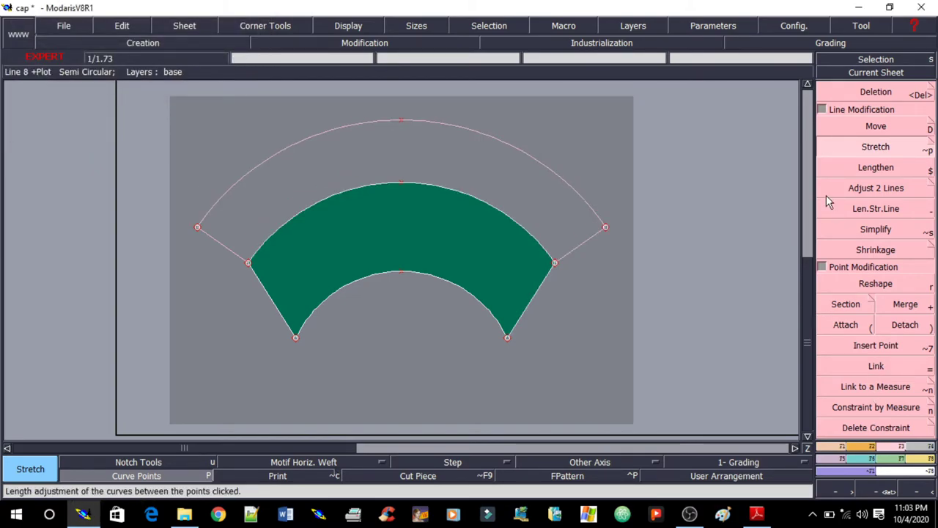
left_click(822, 267)
left_click(847, 325)
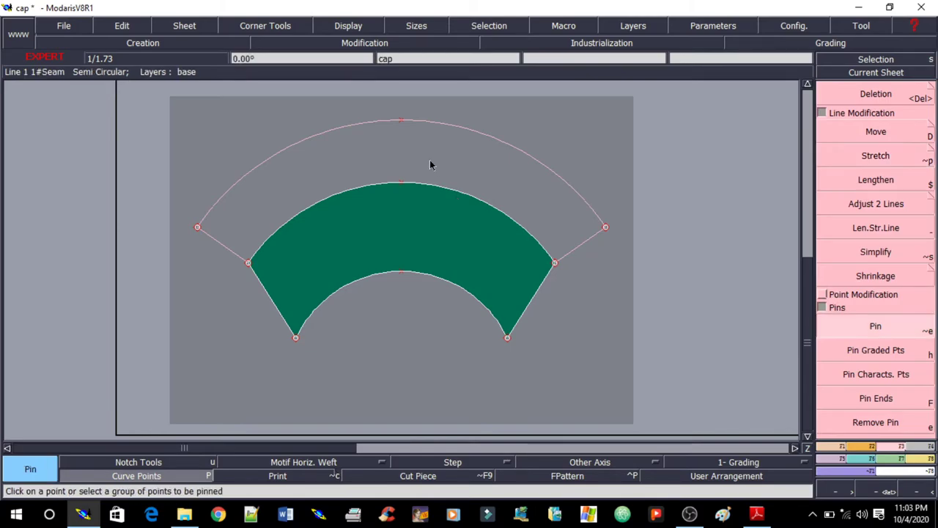
left_click(402, 271)
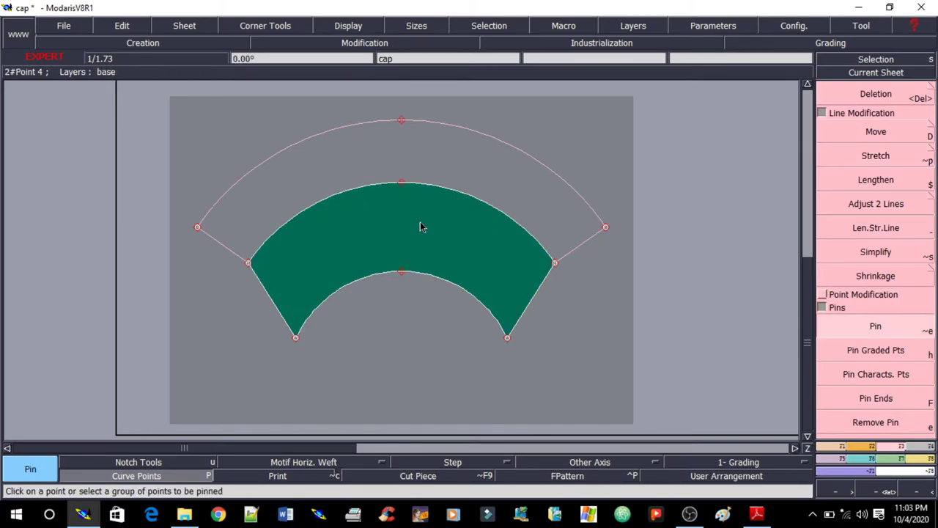
Stretch the outer arc's ends inward: right end -0.50 cm, left end 0.50 cm
left_click(875, 155)
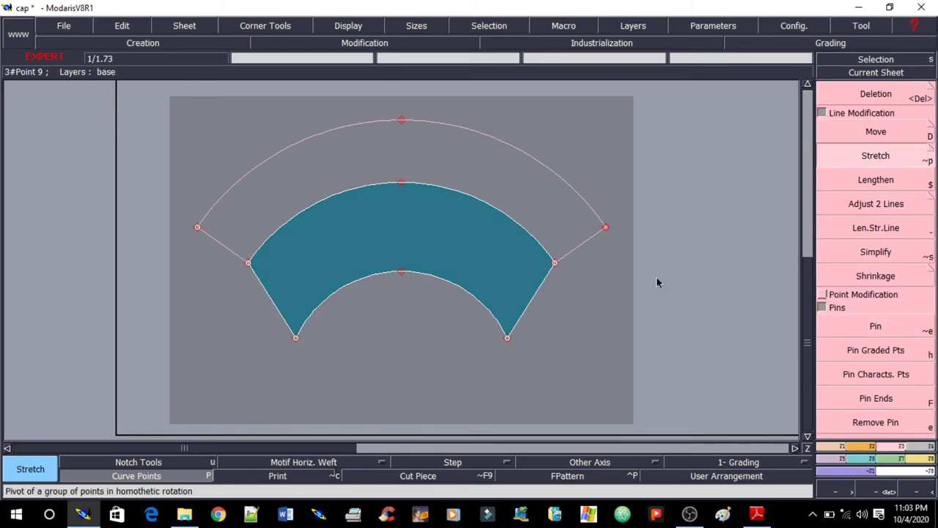
left_click(554, 263)
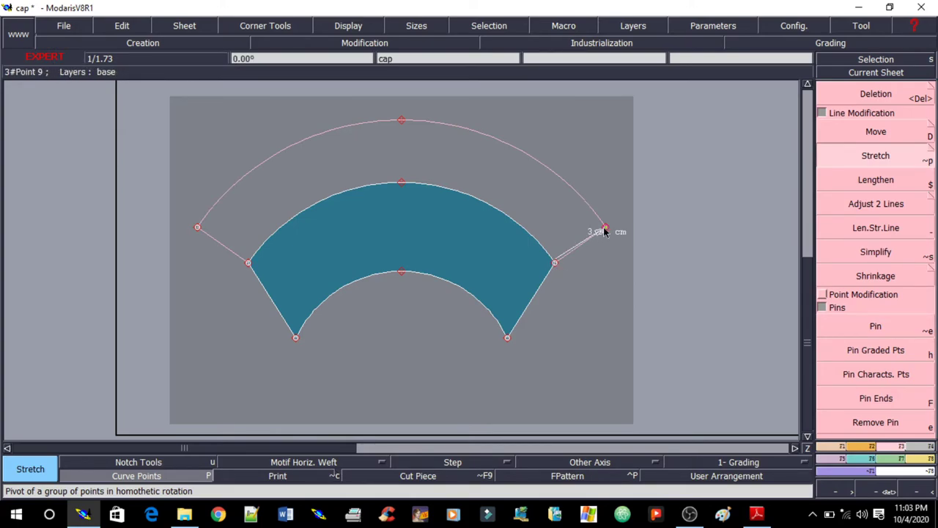
left_click(605, 230)
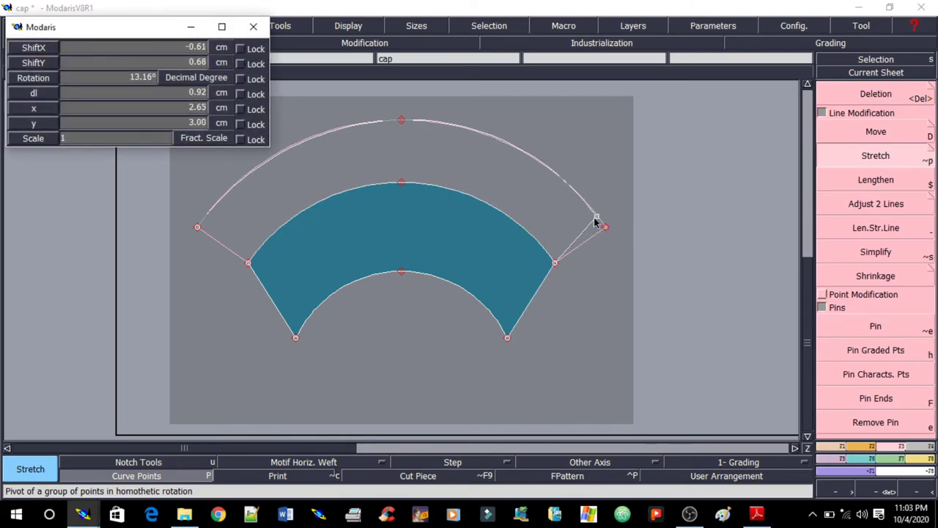
type("-1.00")
key("BackSpace")
key("Return")
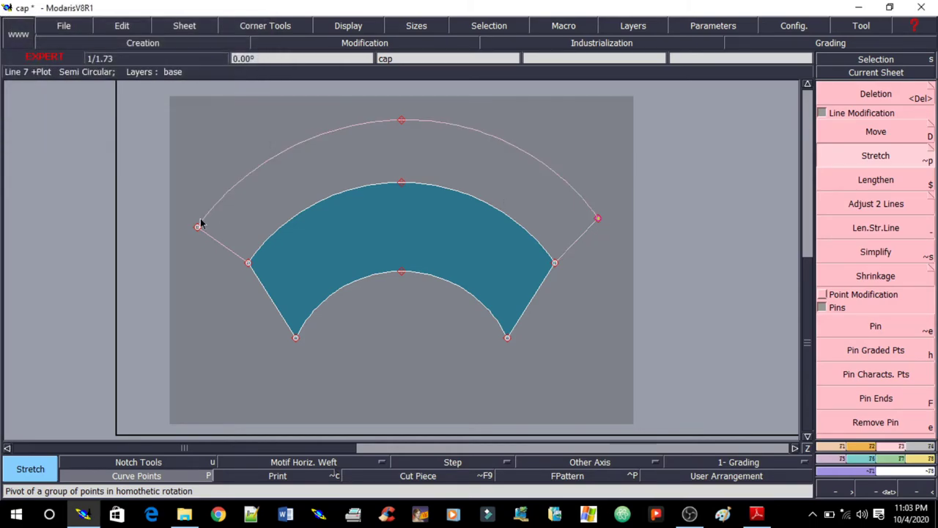
left_click_drag(180, 212, 223, 245)
left_click(248, 264)
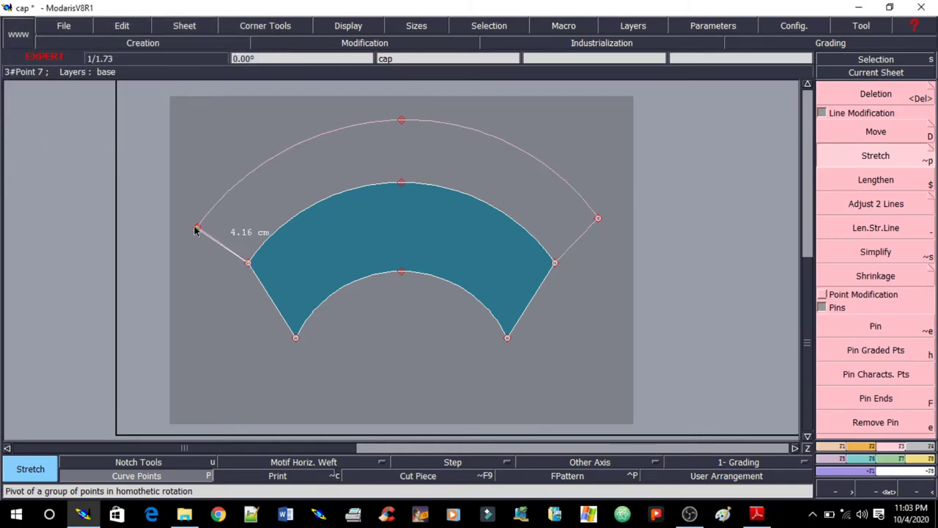
left_click(205, 215)
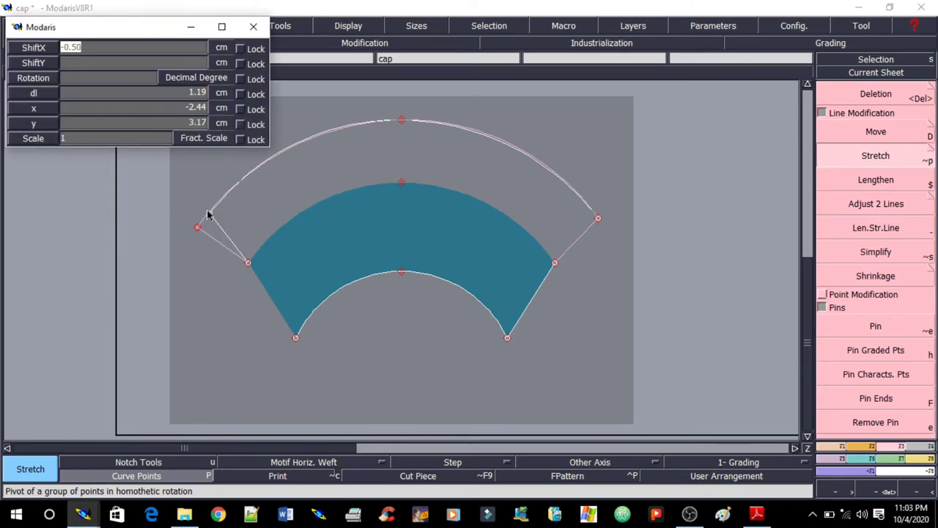
type(".5")
key("Return")
key("Return")
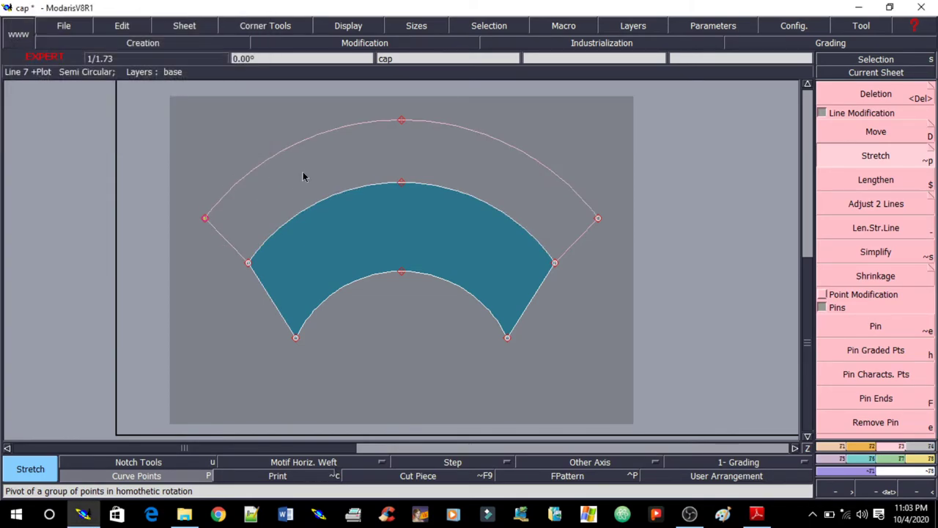
right_click(306, 176)
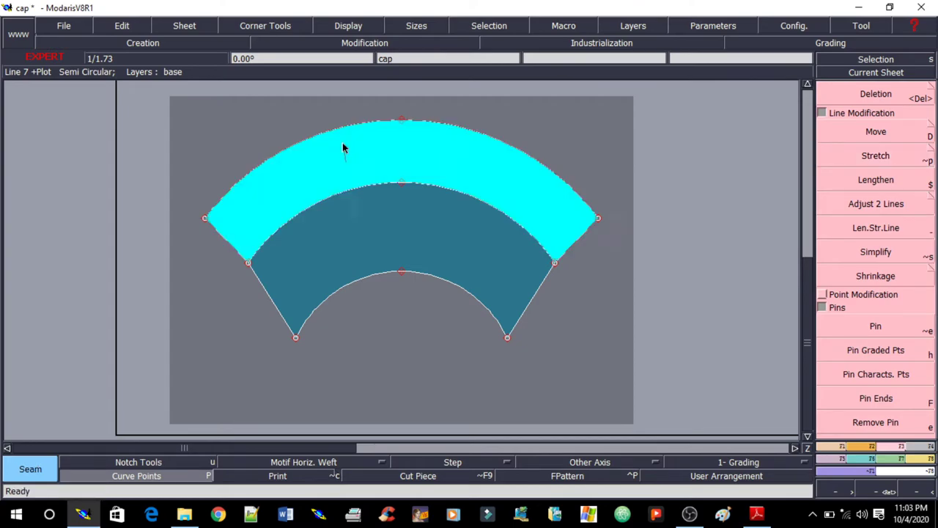
Delete the outer arc and its joining construction lines, then auto-arrange all sheets
key("Delete")
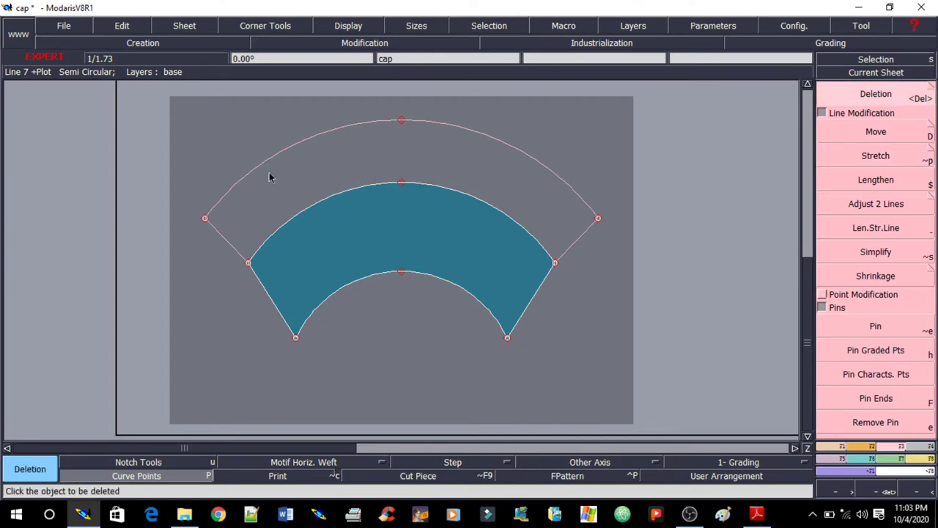
left_click(224, 211)
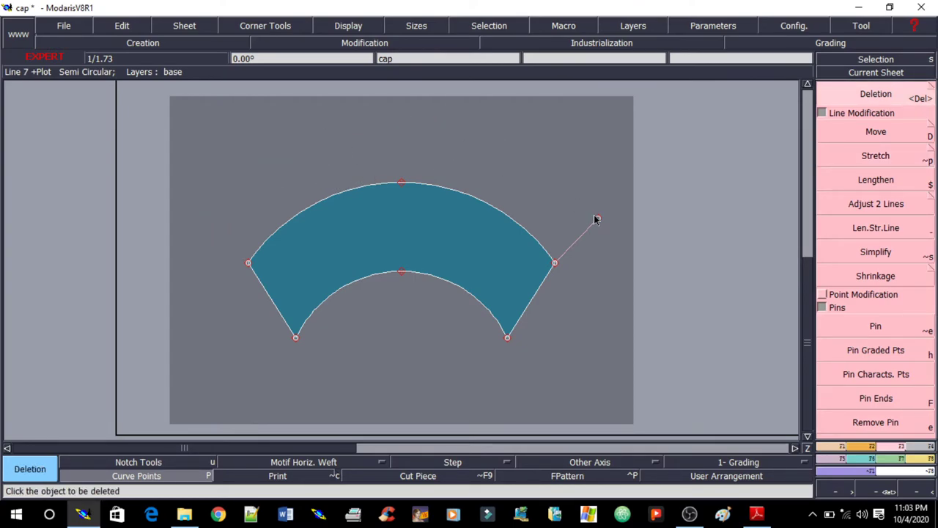
key("F12")
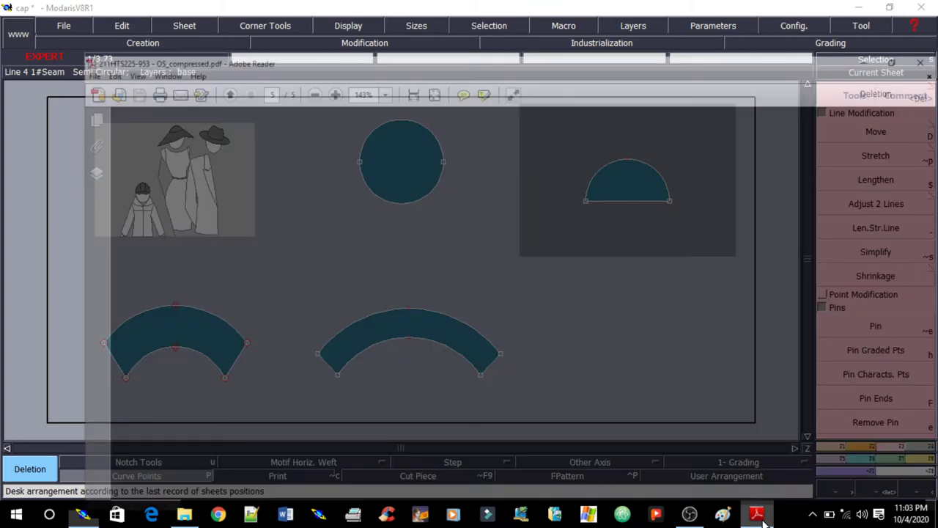
Review page 3's hat drawing noting CHAMBRAY for hat and straps, then return to Modaris
mouse_move(757, 514)
left_click(722, 461)
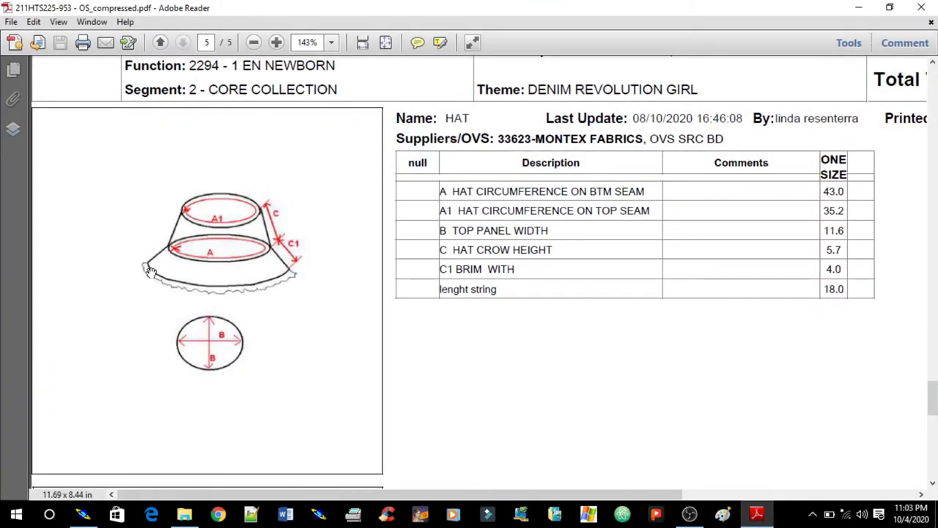
scroll(473, 295, "up", 1)
scroll(476, 292, "up", 2)
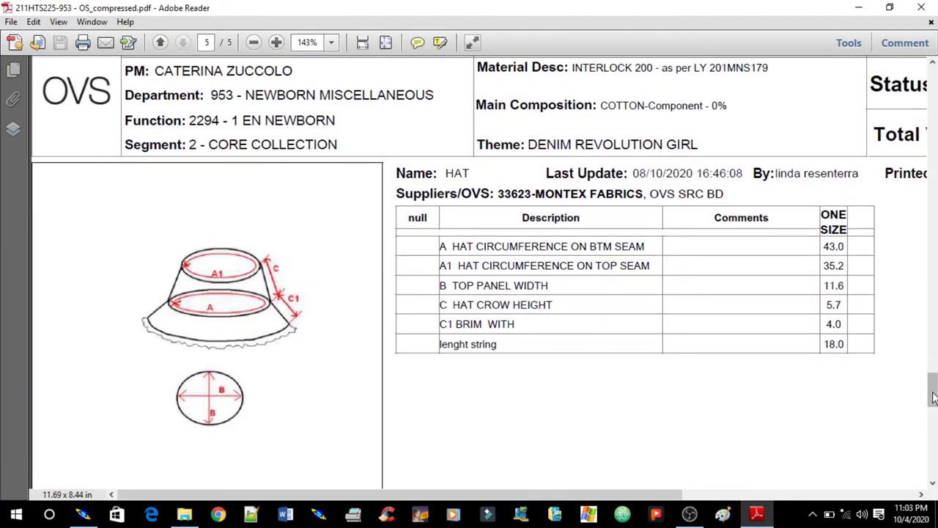
left_click_drag(932, 384, 928, 253)
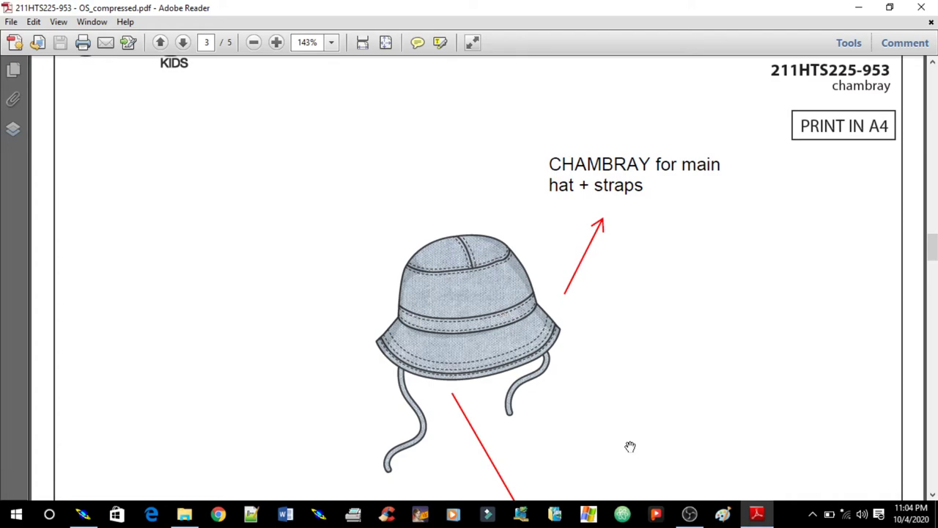
right_click(482, 320)
left_click(458, 328)
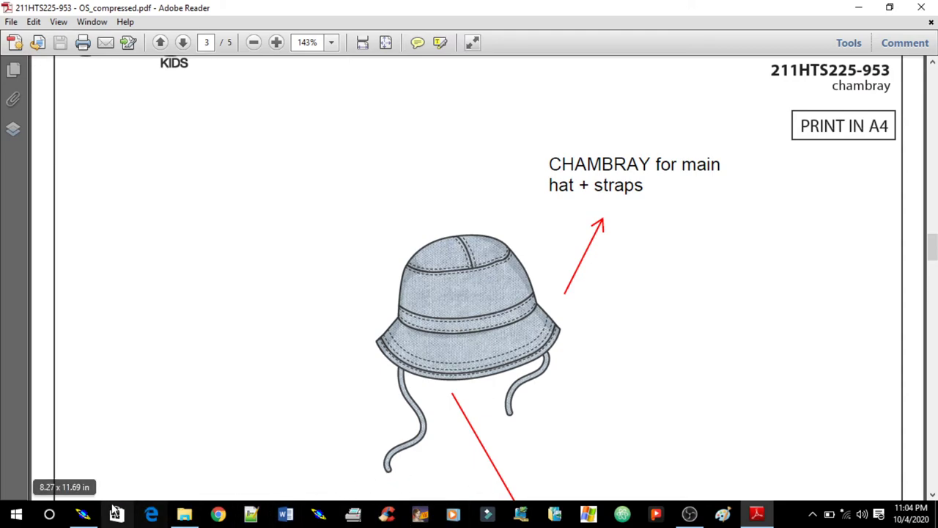
left_click(82, 514)
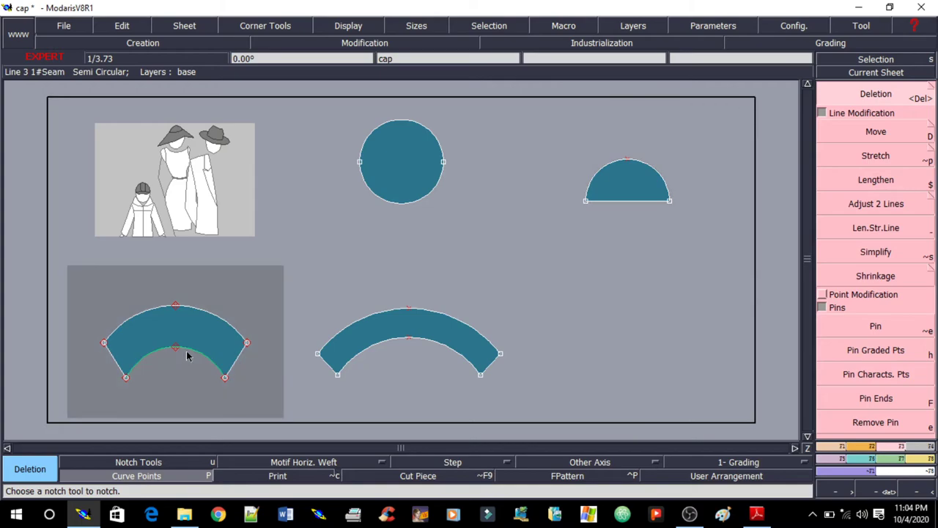
Measure the panel's top curve length, then draw a 50 cm by 1.5 cm strap rectangle
key("l")
left_click(195, 311)
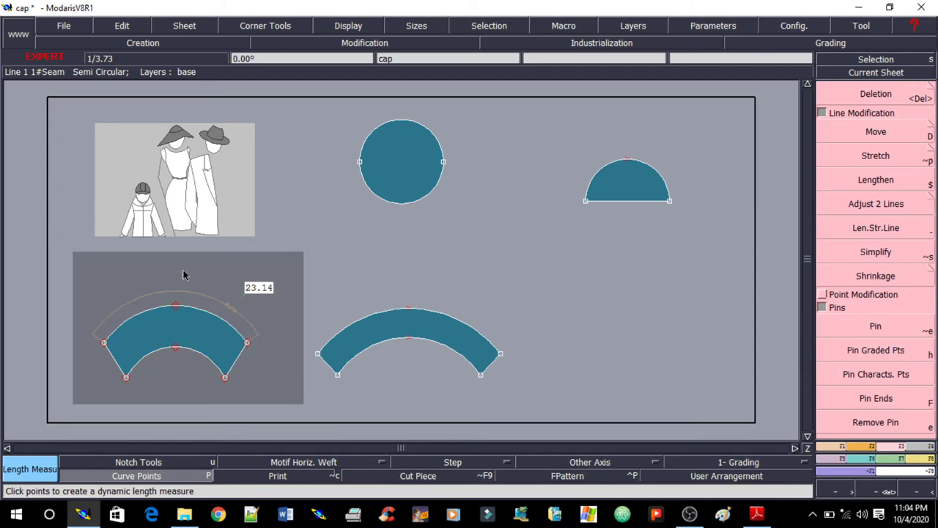
key("r")
left_click(103, 261)
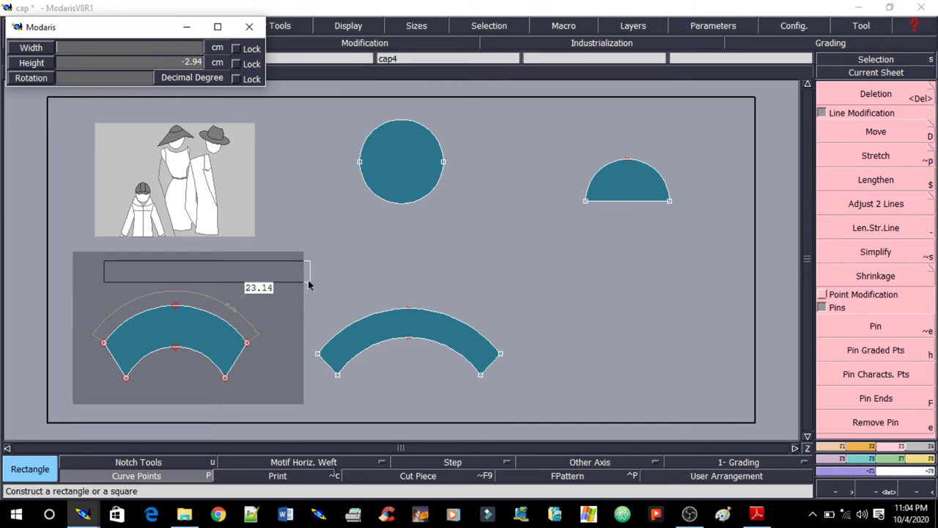
type("25")
key("Return")
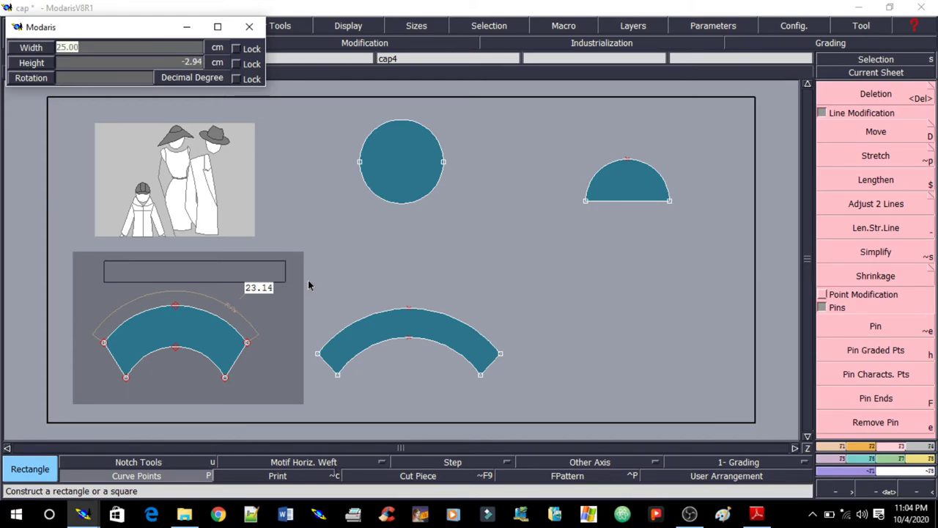
type("50")
key("Return")
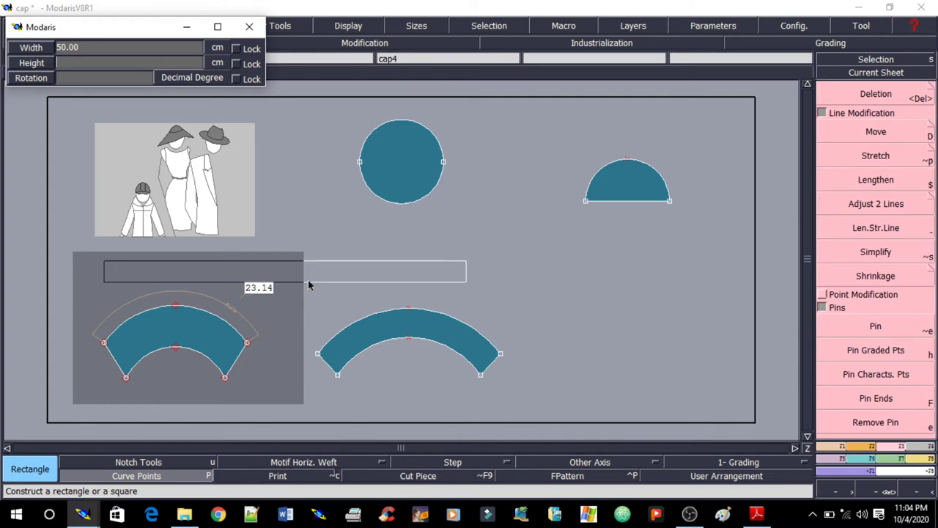
type("1.5")
key("Return")
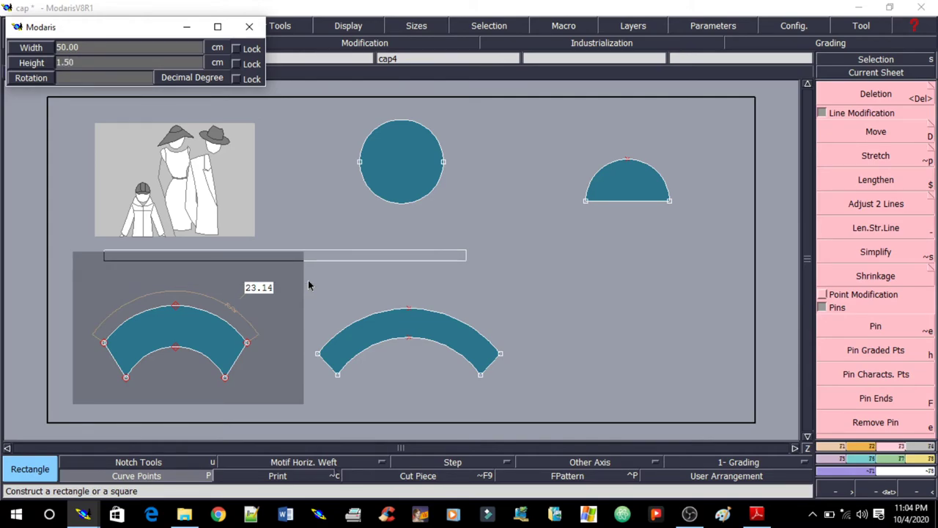
key("Return")
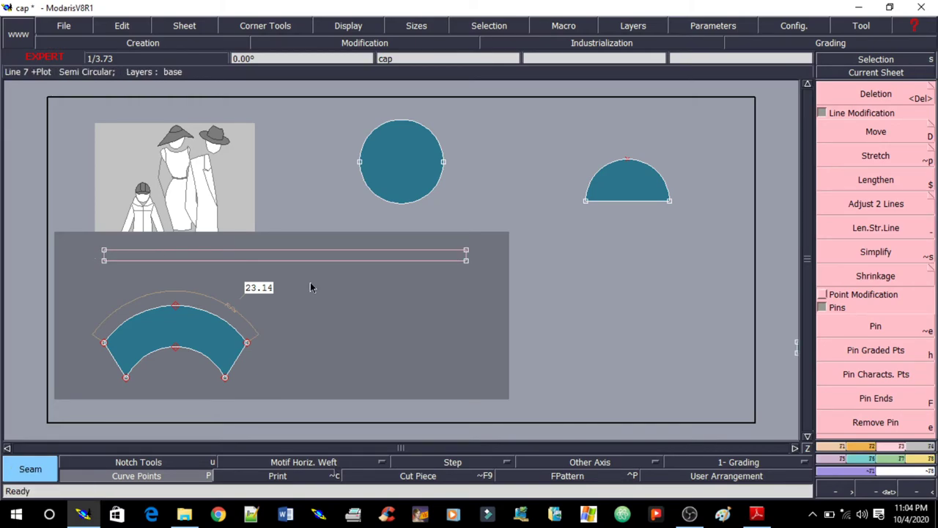
Delete the leftover rectangle outline above the arch panel and auto-arrange all sheets on the desk
key("F12")
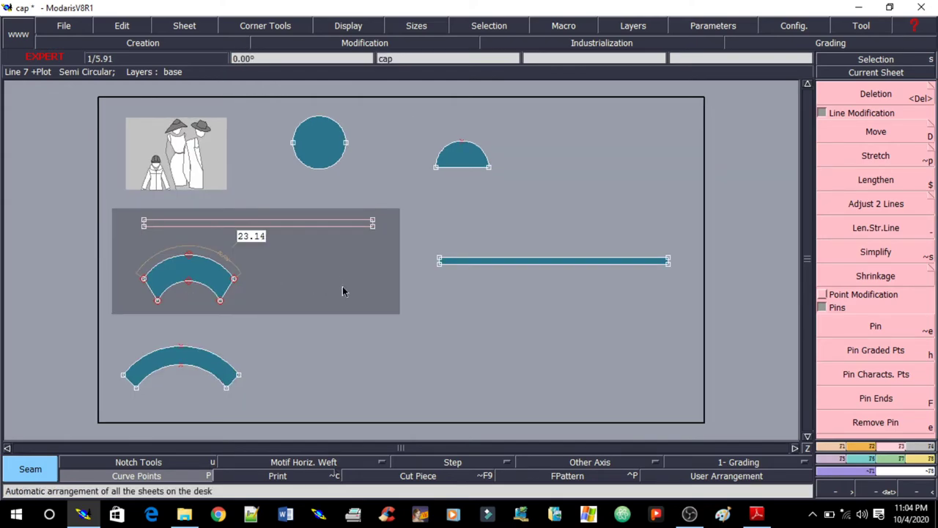
key("F11")
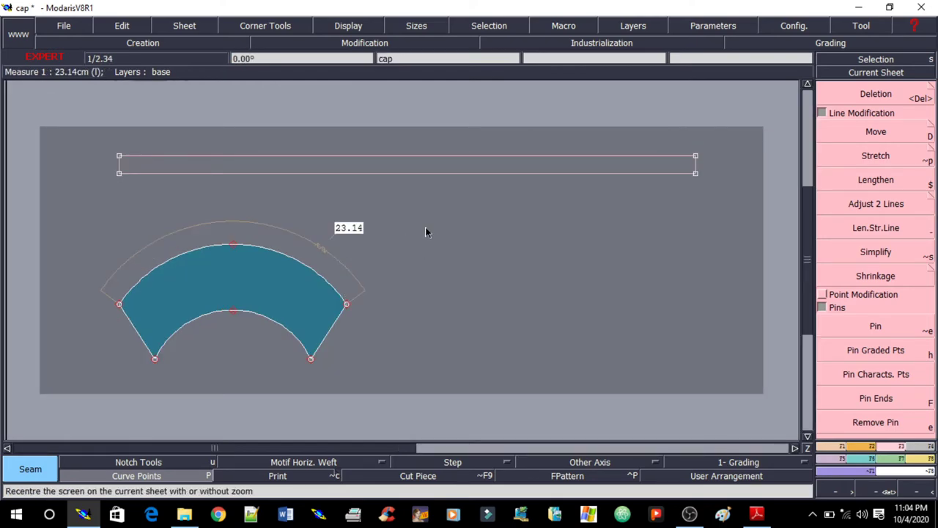
key("Delete")
left_click_drag(83, 132, 721, 180)
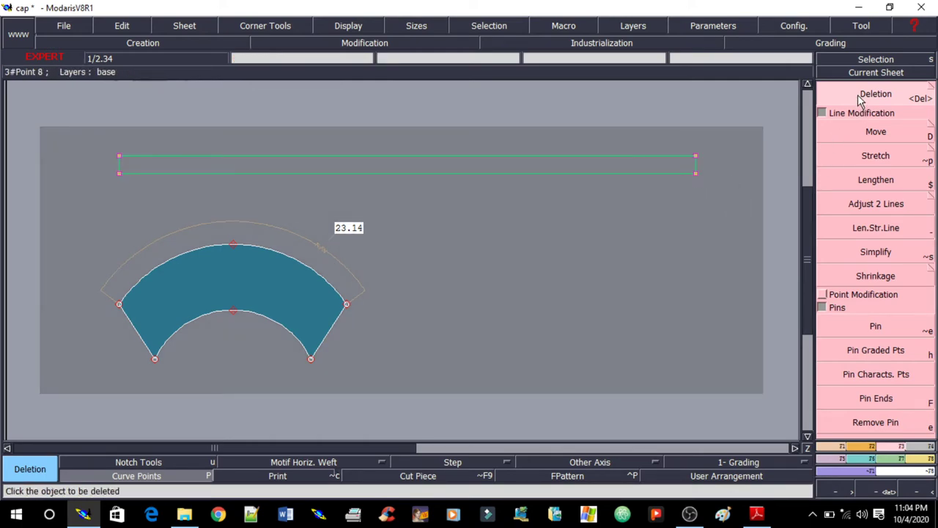
left_click(651, 173)
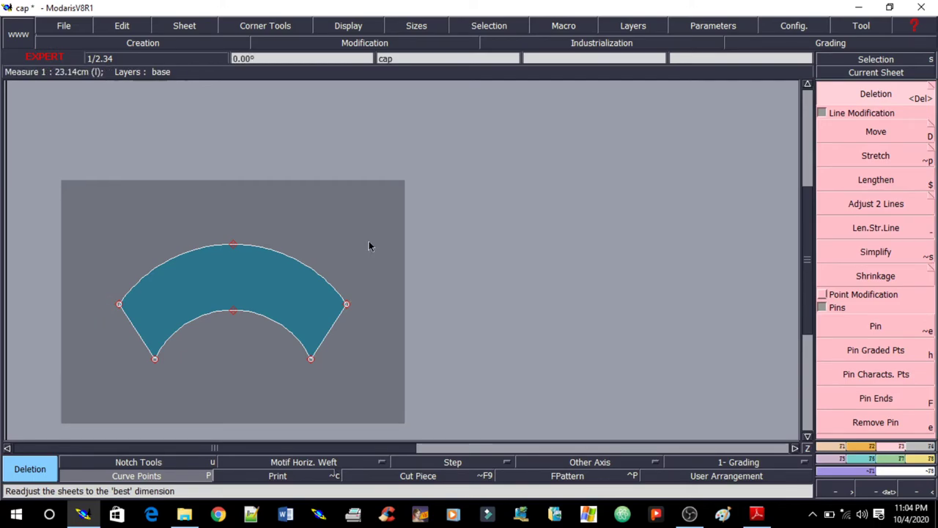
key("F8")
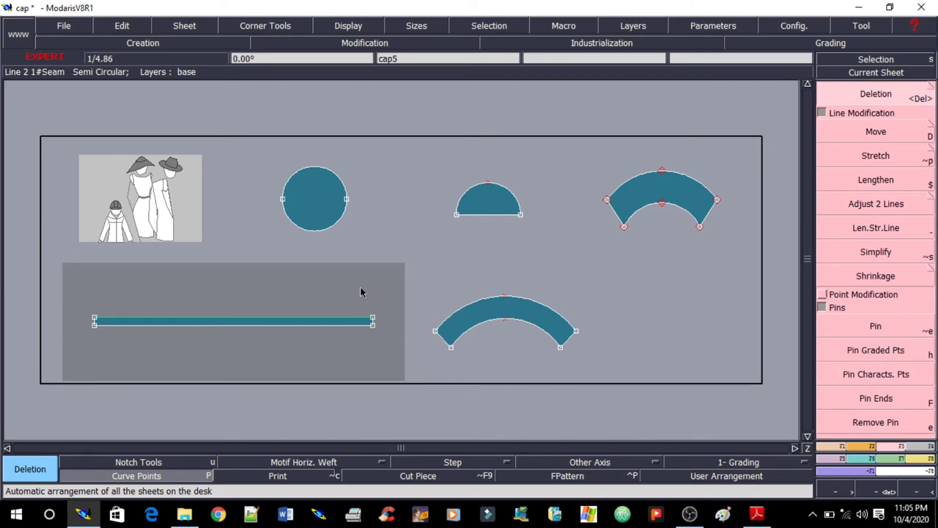
left_click(758, 515)
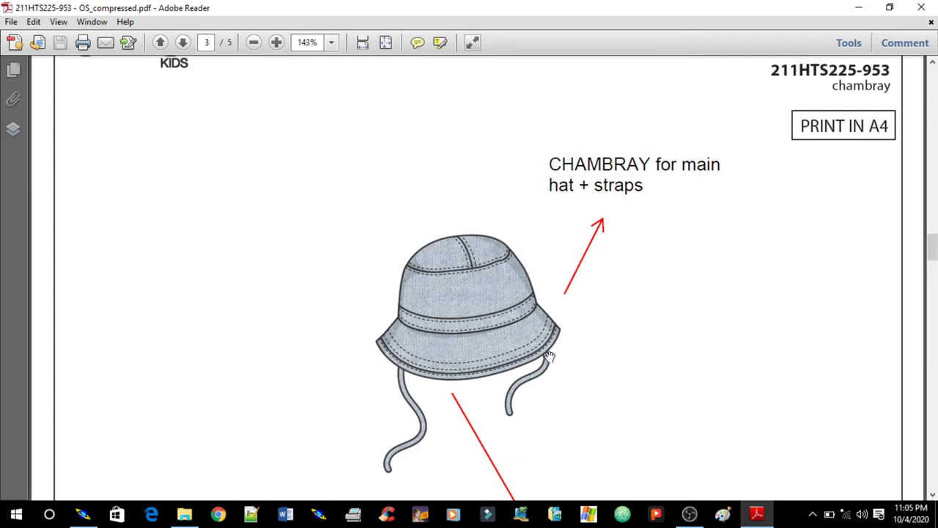
left_click(757, 515)
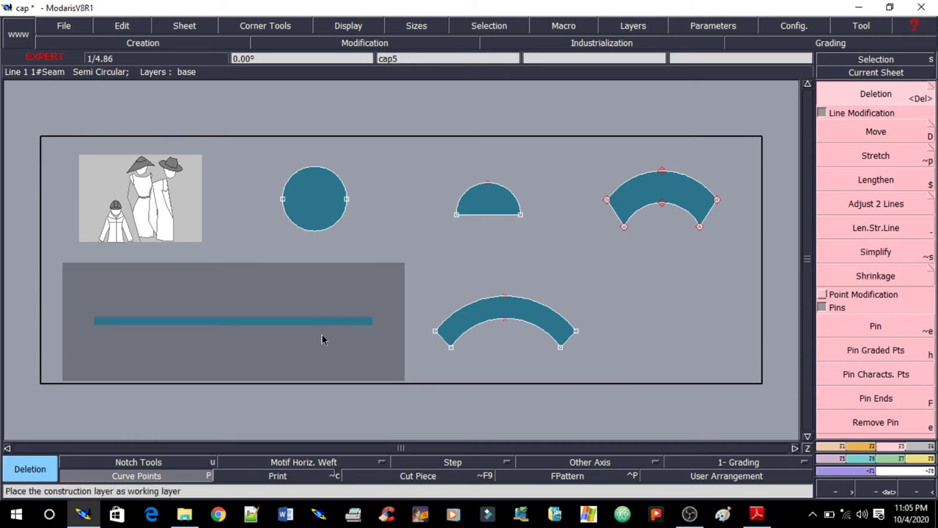
Show the creation tools and set the axis type to Grain Line Axis 'DF'
left_click(266, 339)
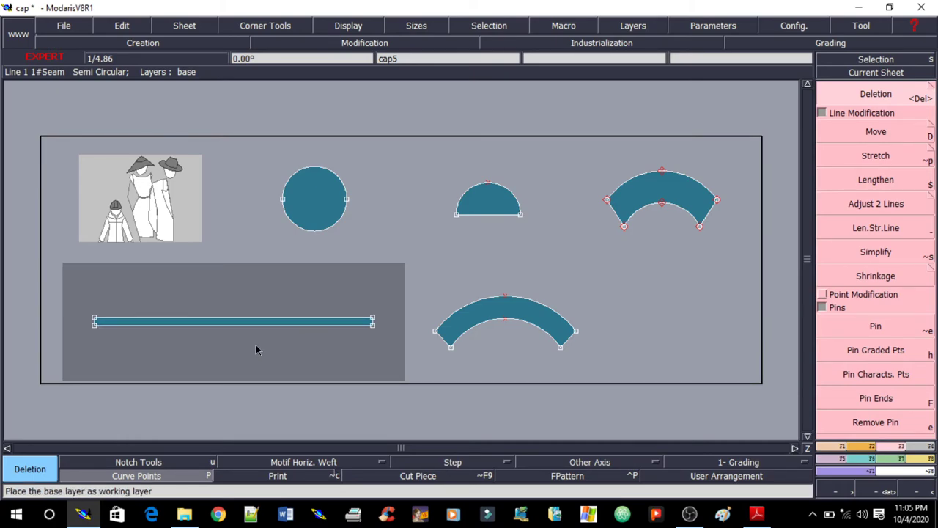
left_click(825, 447)
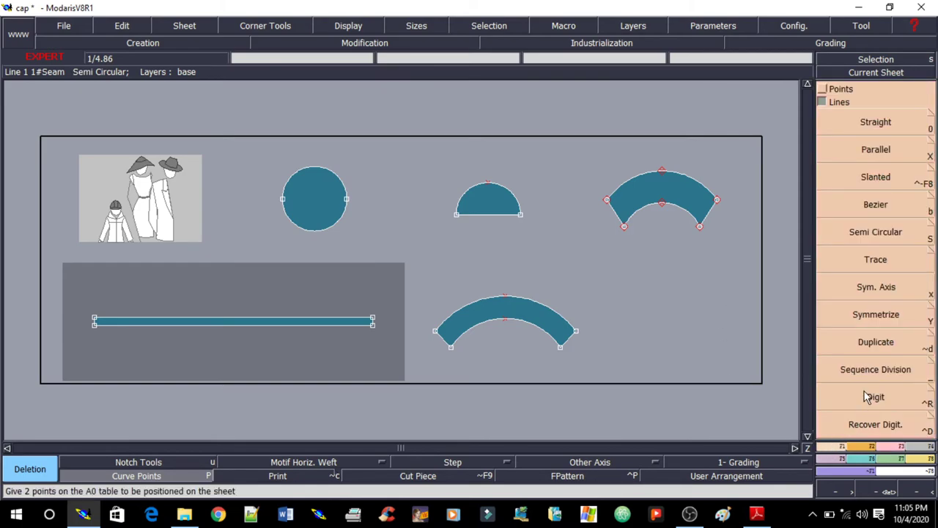
key("x")
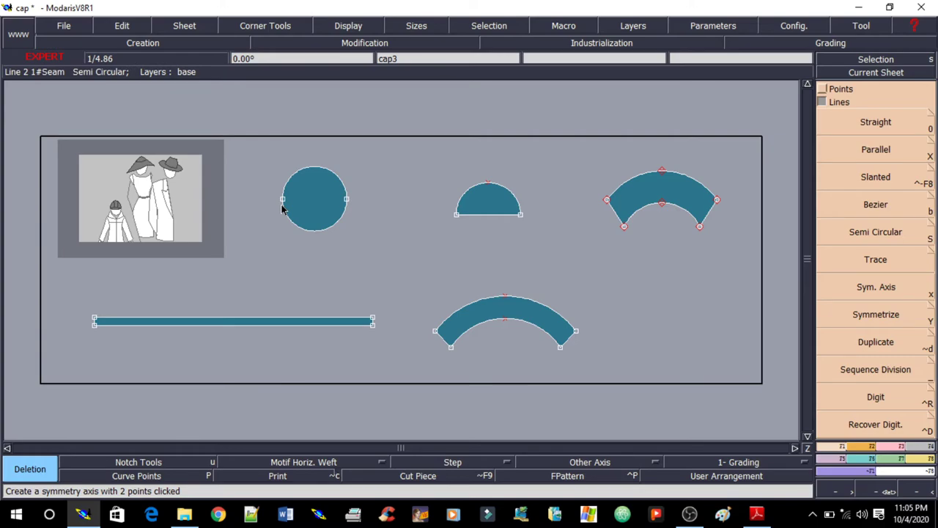
left_click(319, 191)
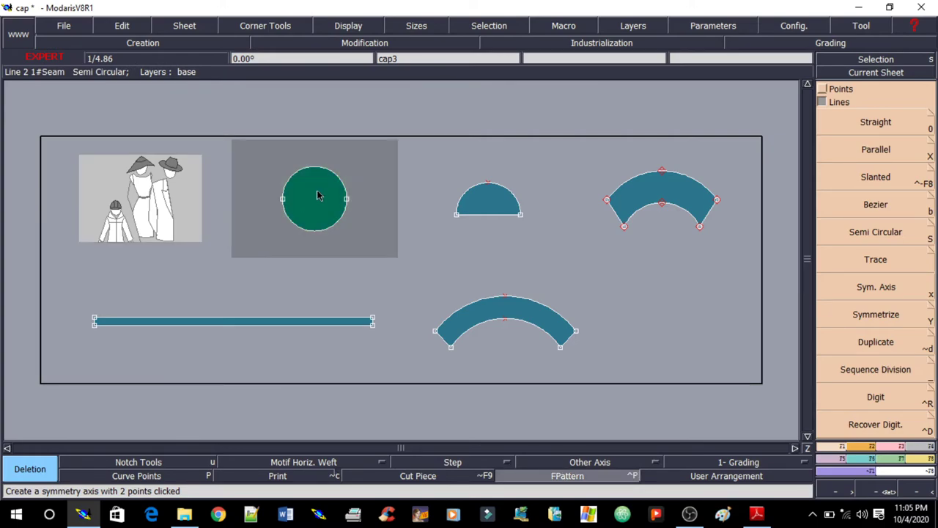
left_click(592, 461)
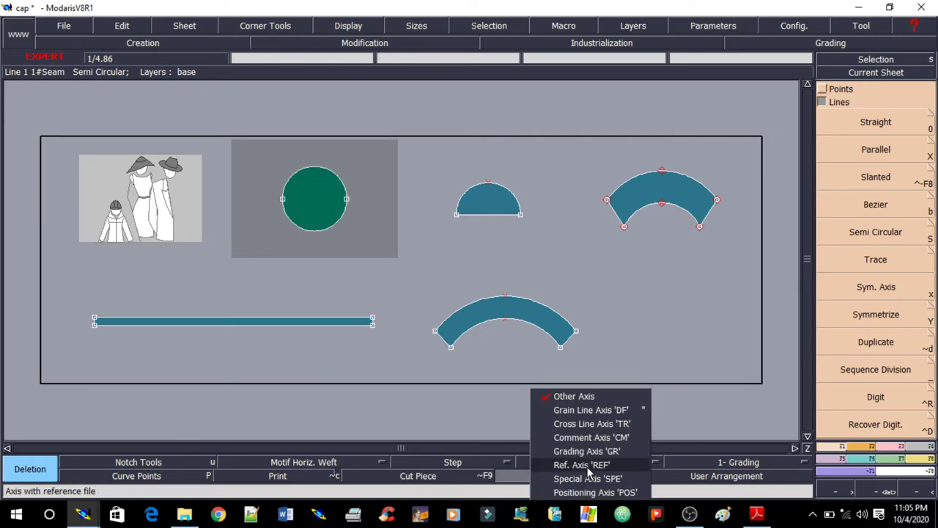
left_click(583, 410)
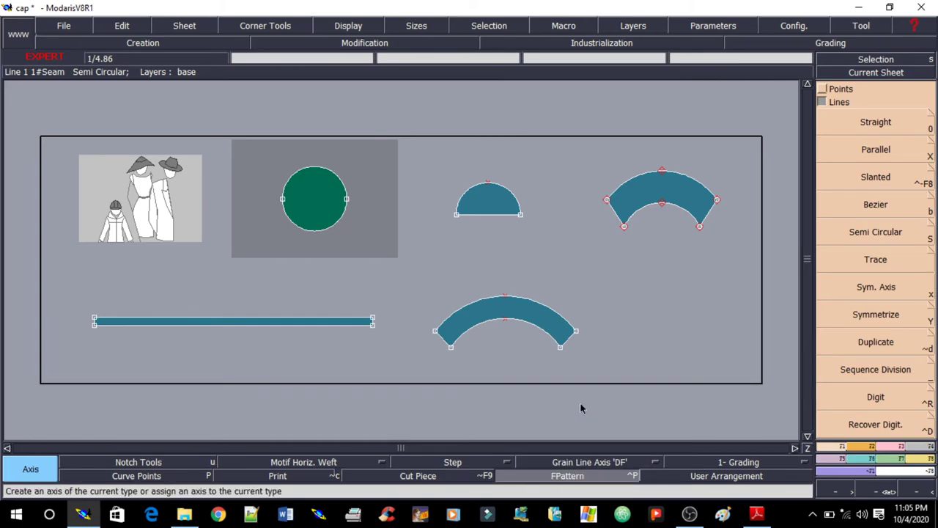
Draw grain lines across the circle, semicircle, upper arch (vertical) and lower arch
left_click(306, 200)
left_click(330, 194)
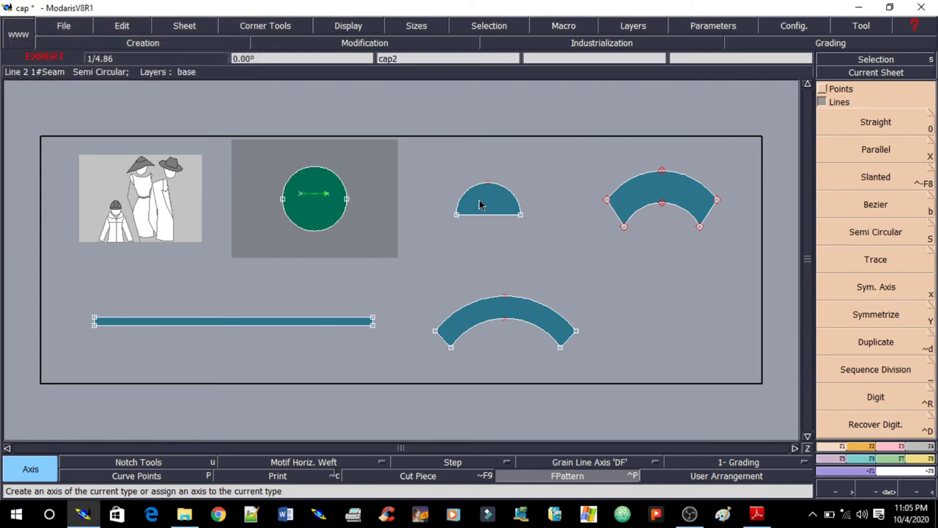
left_click(480, 205)
left_click(512, 202)
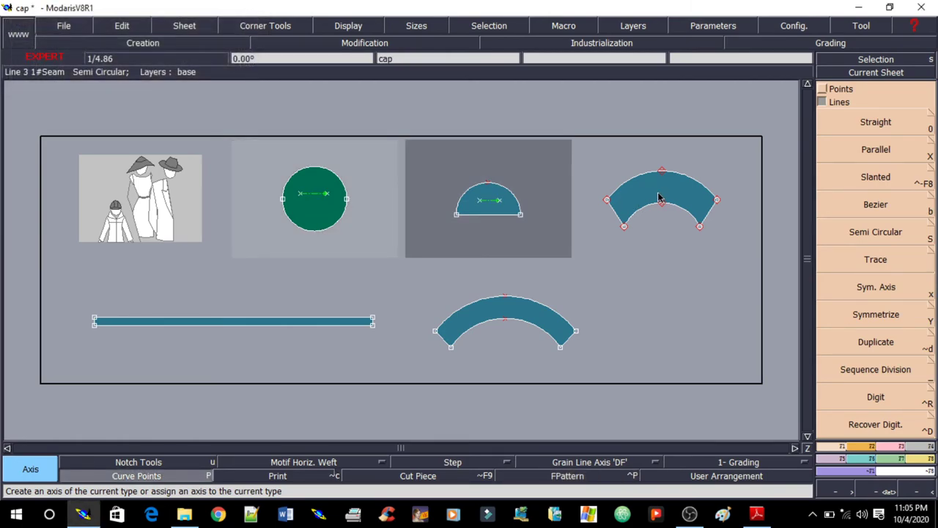
left_click(665, 195)
left_click(664, 179)
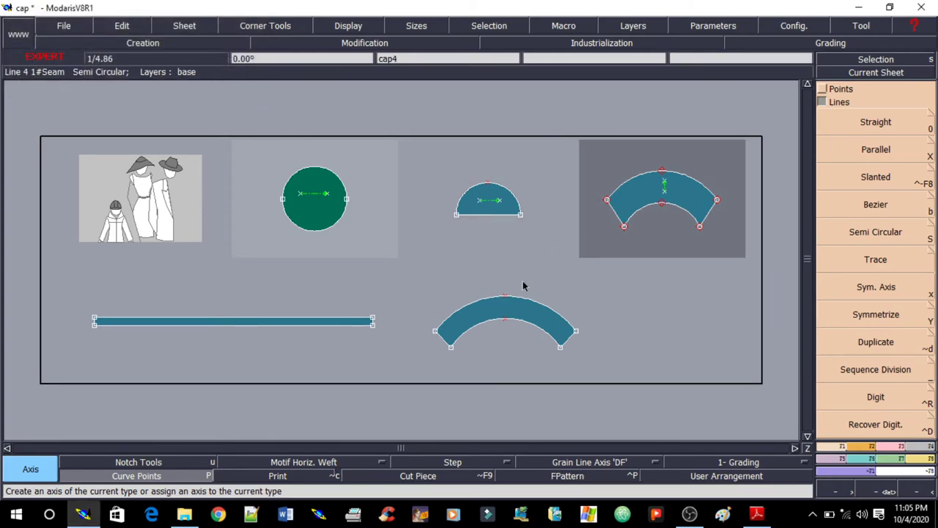
left_click(504, 298)
left_click(502, 309)
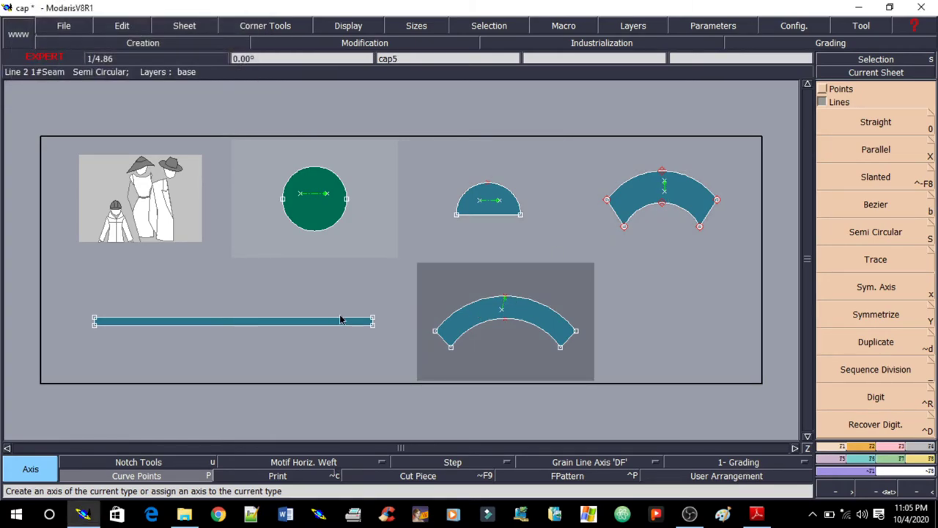
Undo the lower arch's grain line and redraw it running upward
key("ctrl+z")
scroll(518, 310, "up", 1)
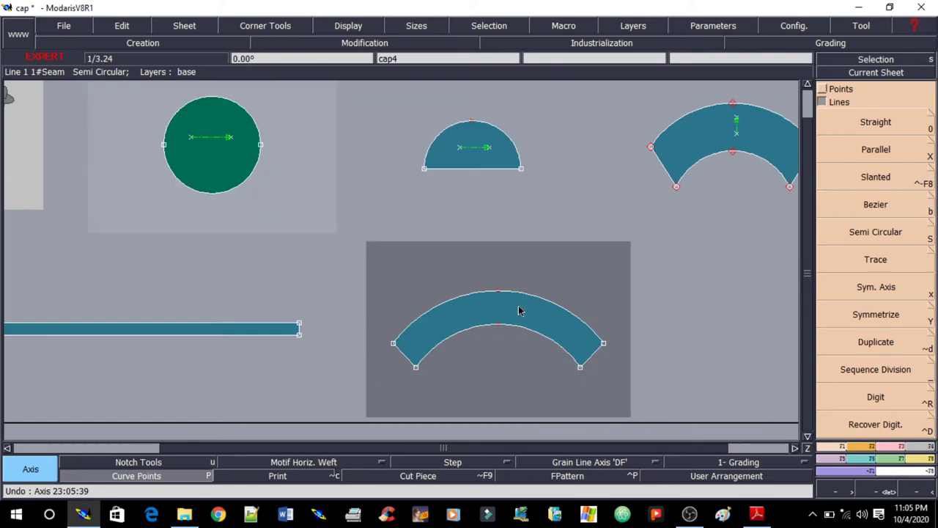
scroll(518, 311, "up", 1)
scroll(514, 308, "up", 1)
left_click(478, 326)
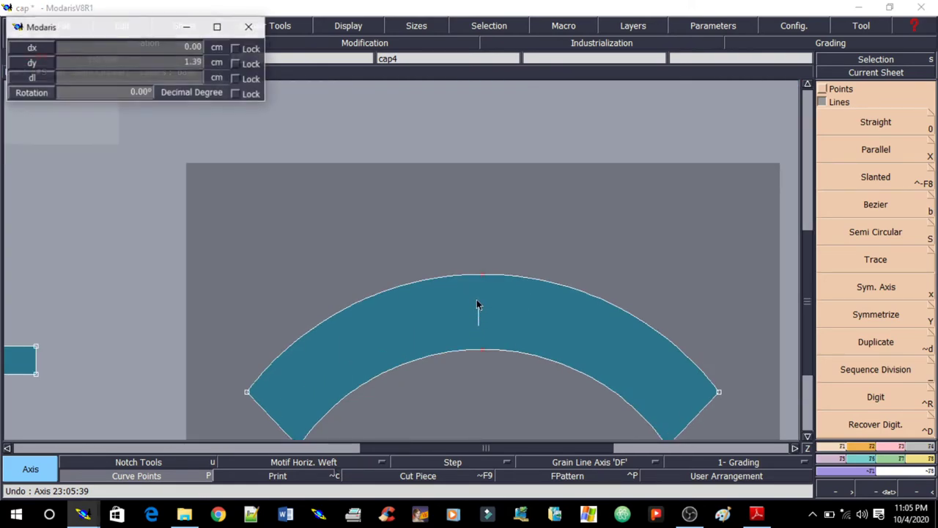
left_click(477, 292)
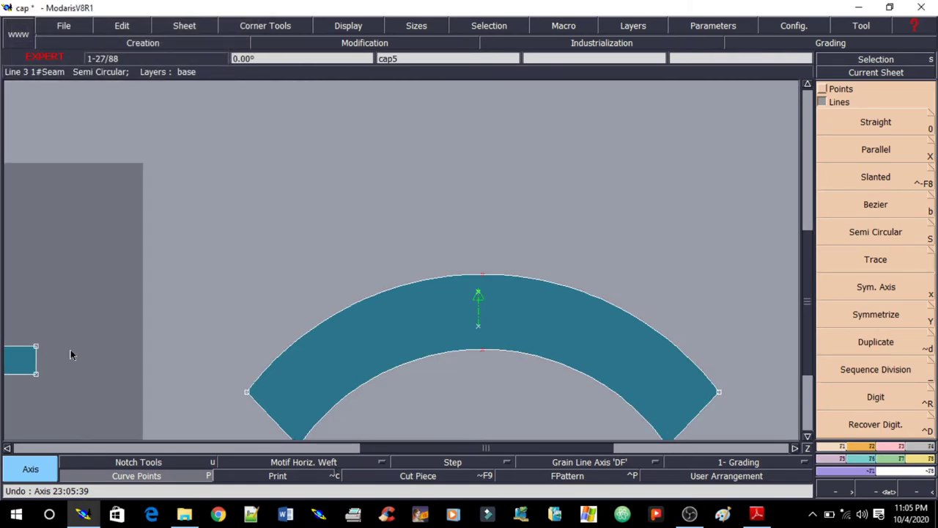
Draw a horizontal grain line along the strap, then refit and auto-arrange the sheets
key("space")
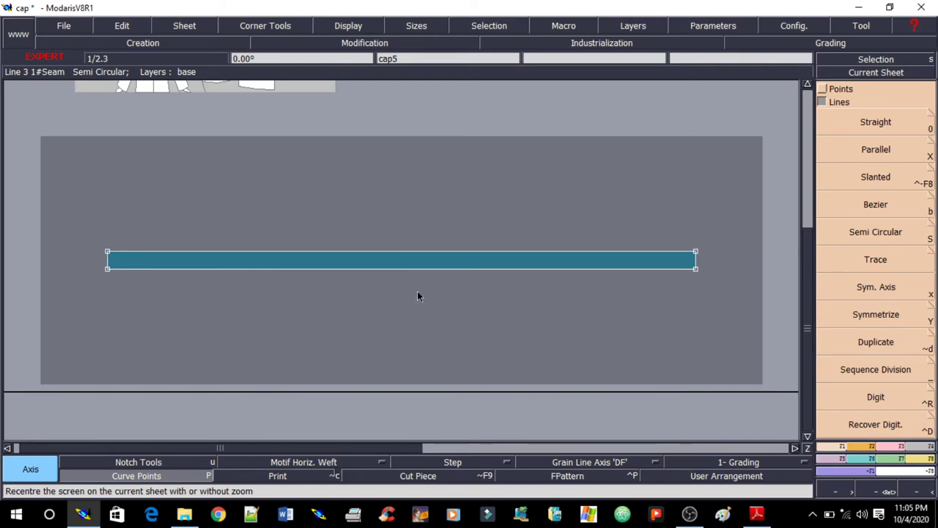
left_click_drag(300, 259, 432, 271)
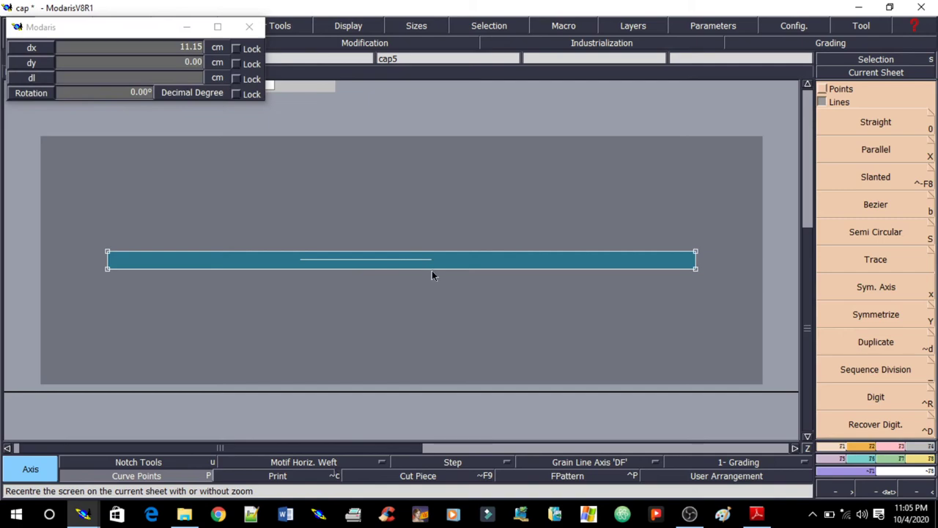
key("F6")
key("F5")
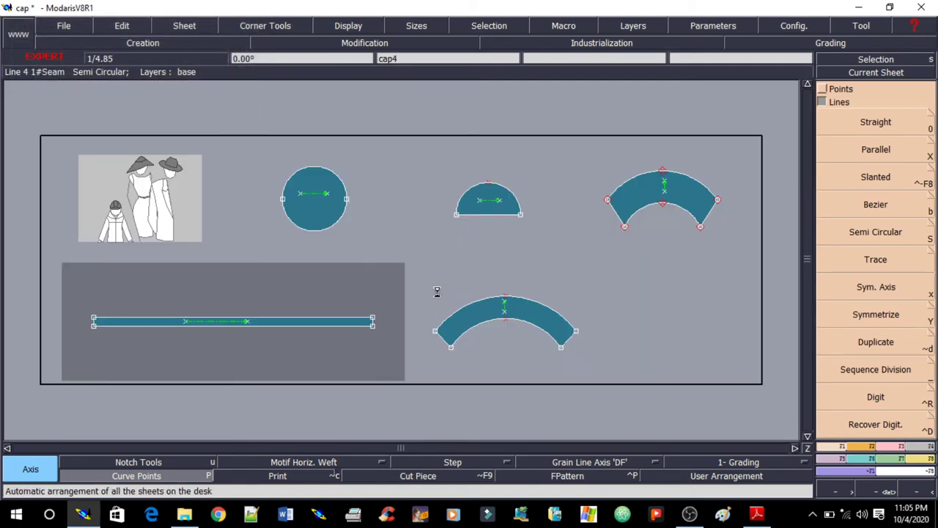
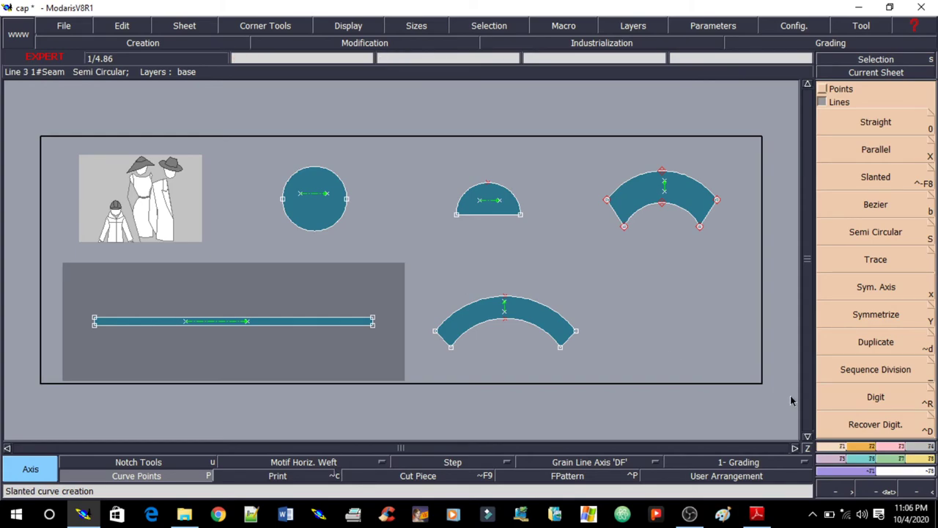
Create a new variant named 'cap'
left_click(929, 457)
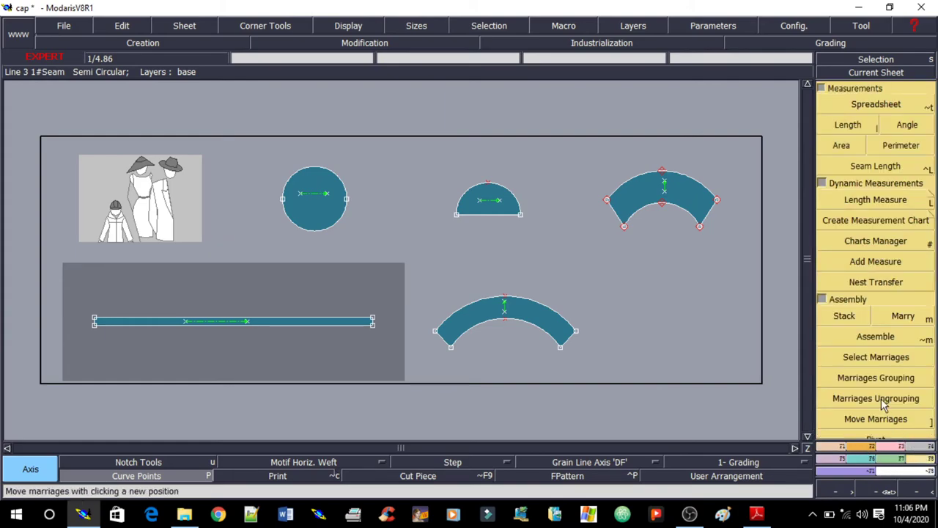
left_click(823, 299)
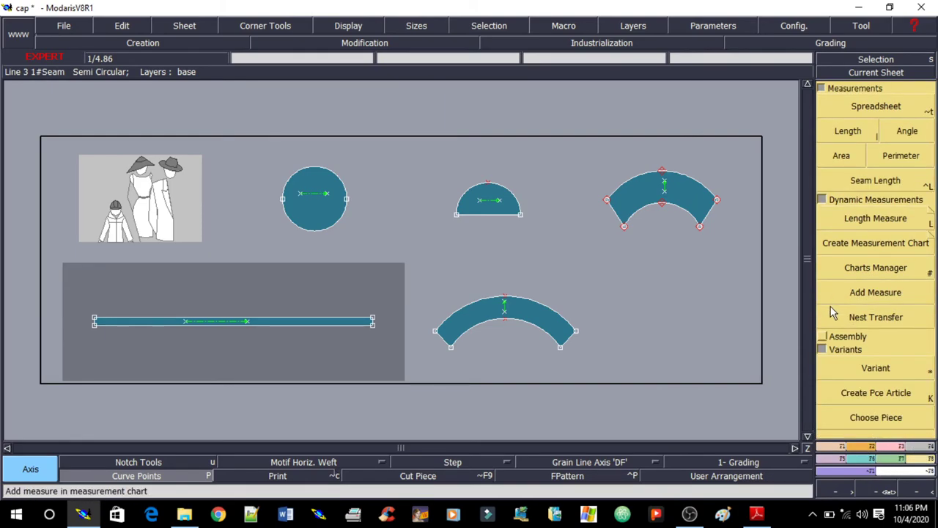
left_click(872, 368)
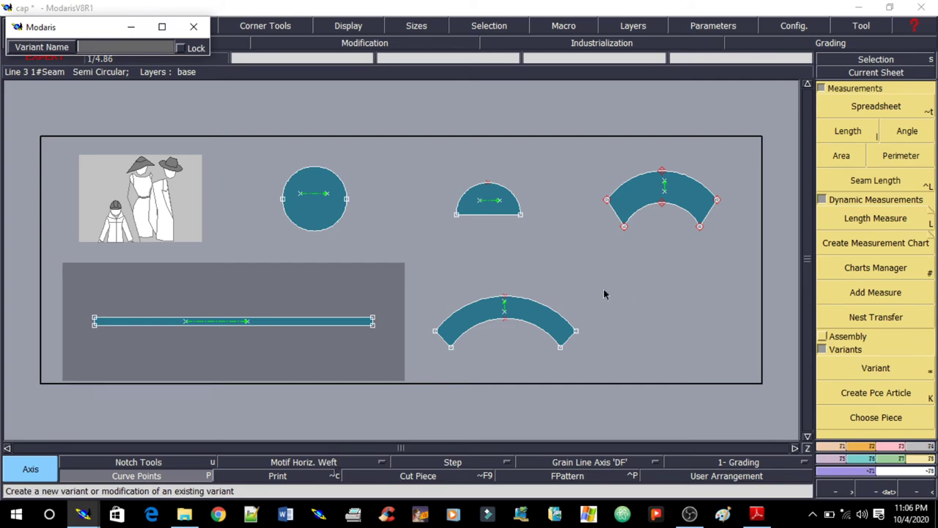
type("cap")
key("Return")
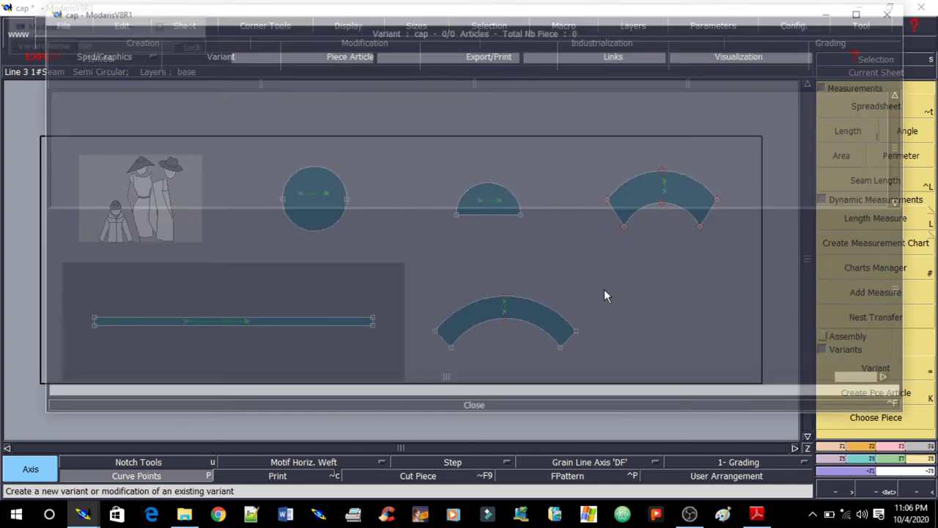
left_click(896, 11)
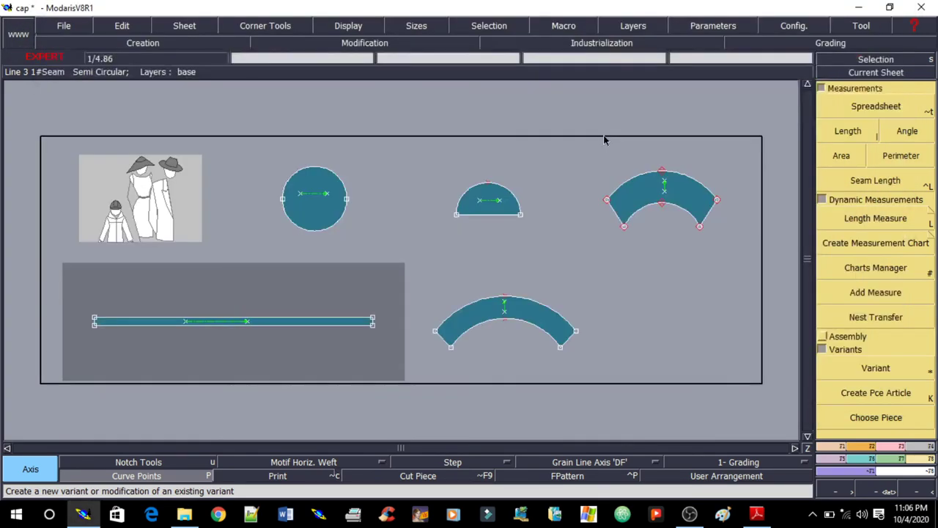
Add the lower arc, strip, circle, semicircle and upper arc pieces as articles, then select all pieces
left_click(845, 401)
left_click(548, 322)
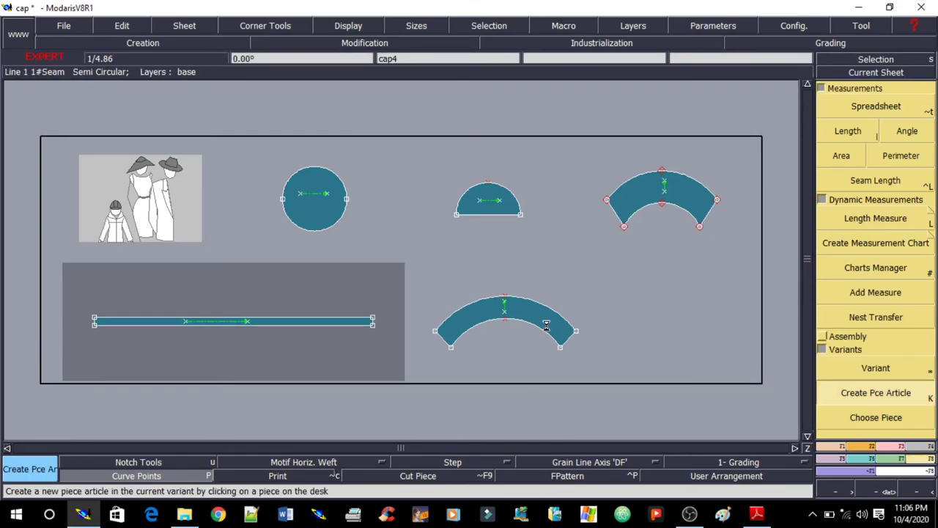
left_click(354, 319)
left_click(302, 208)
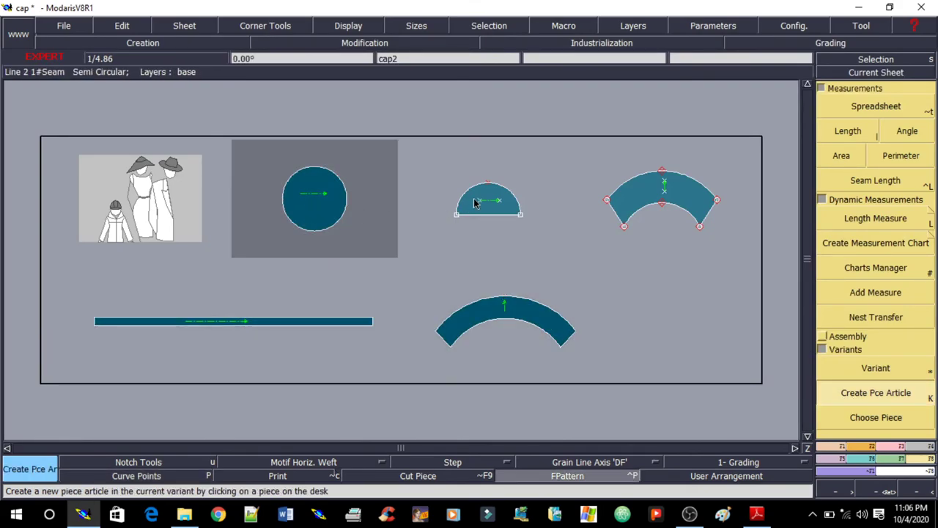
left_click(474, 201)
left_click(661, 195)
left_click_drag(51, 120, 737, 385)
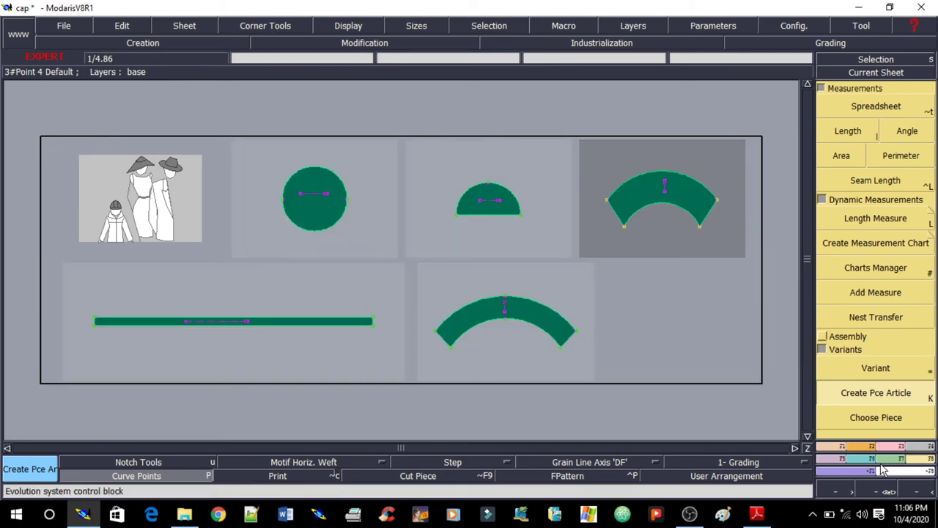
Give the selected cap pieces a 1 cm line seam allowance
left_click(913, 451)
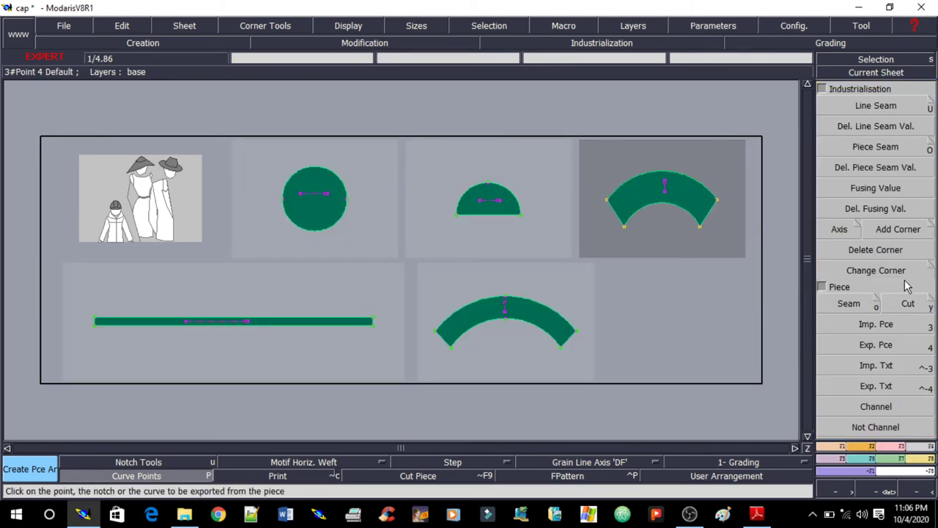
left_click(859, 109)
left_click(687, 171)
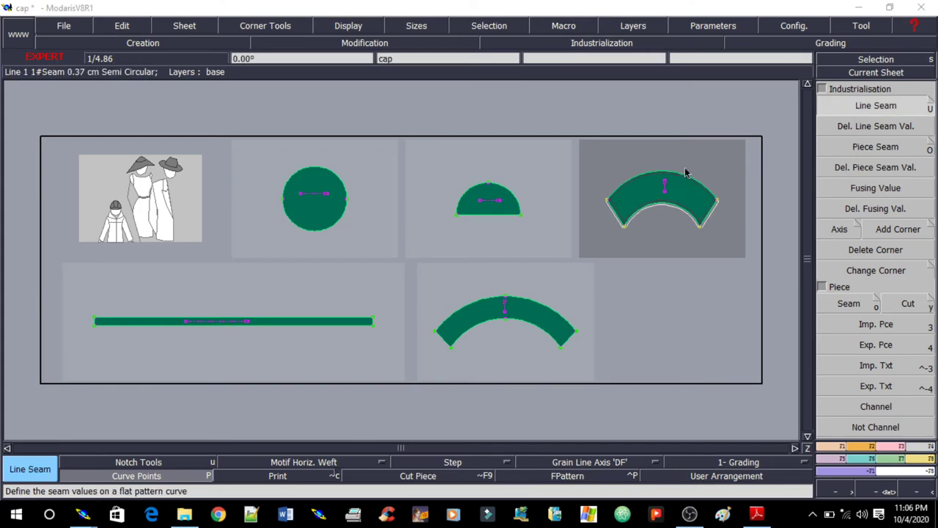
key("BackSpace")
key("BackSpace")
key("BackSpace")
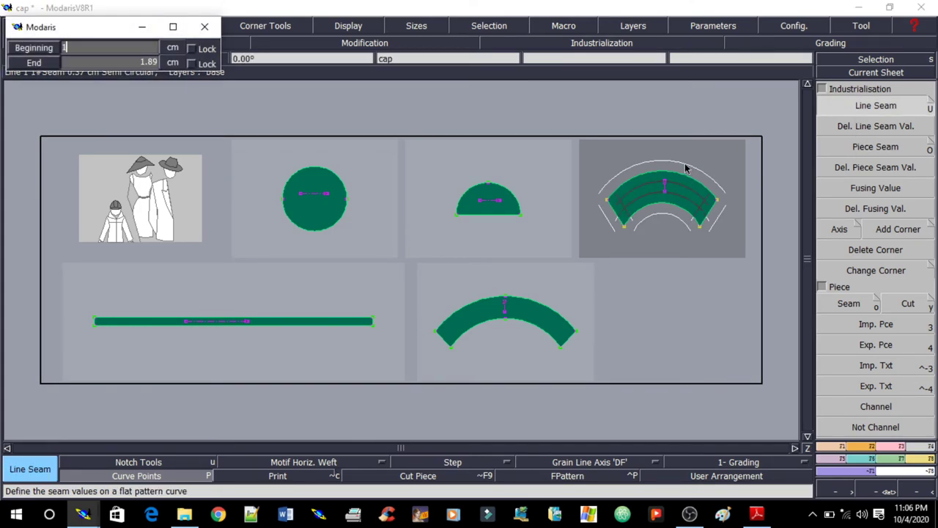
key("Return")
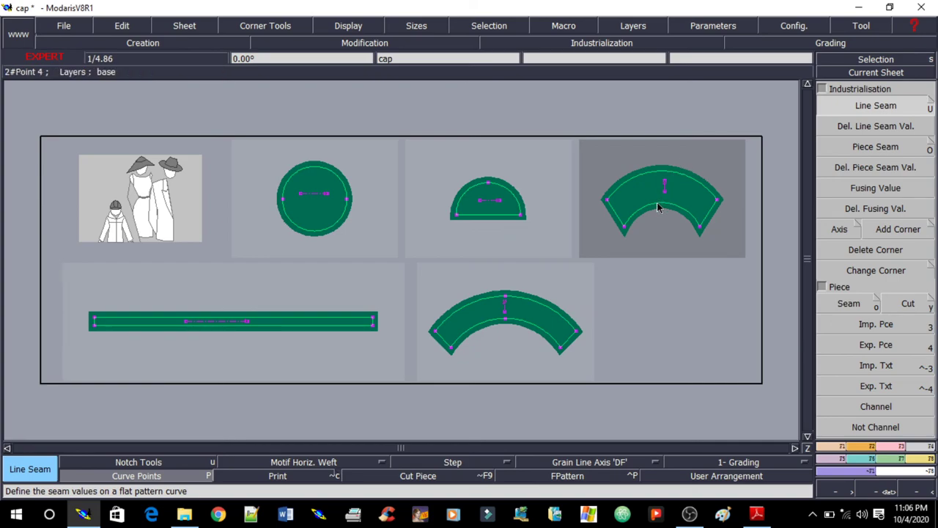
left_click(675, 276)
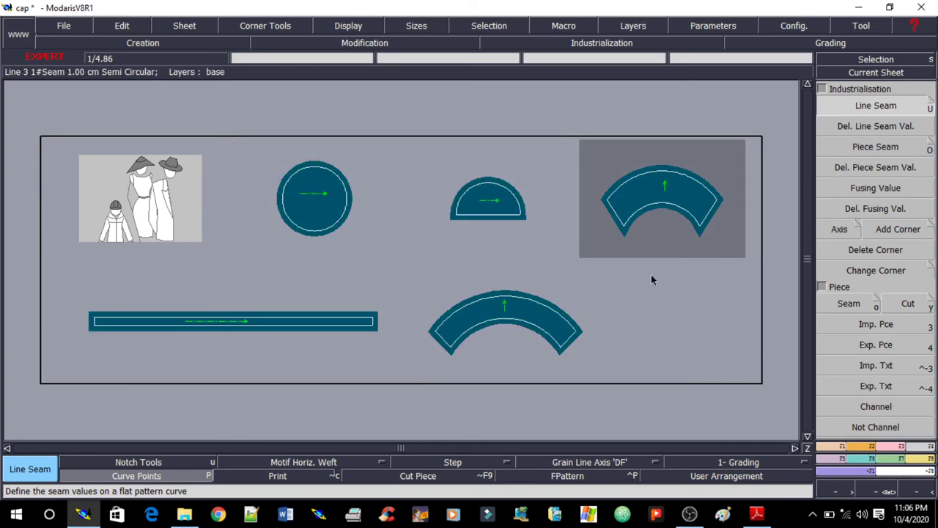
Rotate the upper and lower arc pieces 90° clockwise and auto-arrange the sheets on the desk
key("ctrl+a")
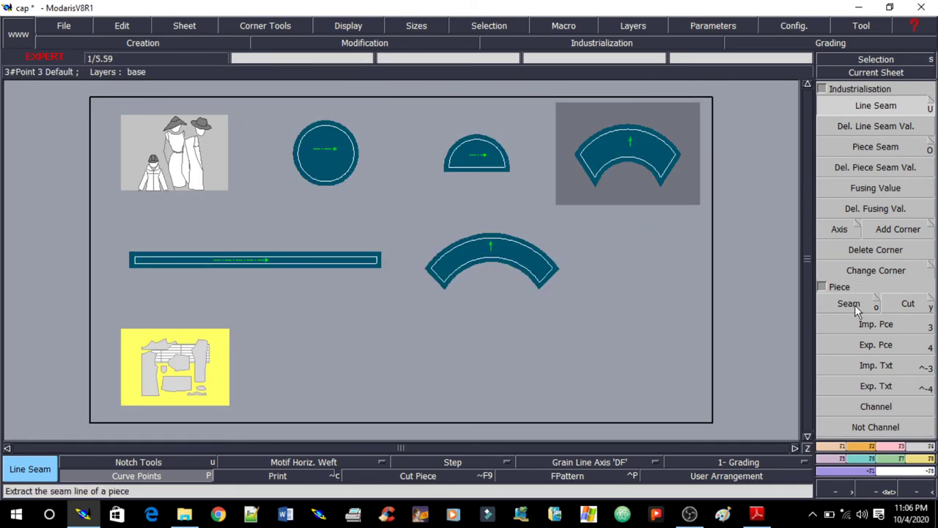
left_click(858, 445)
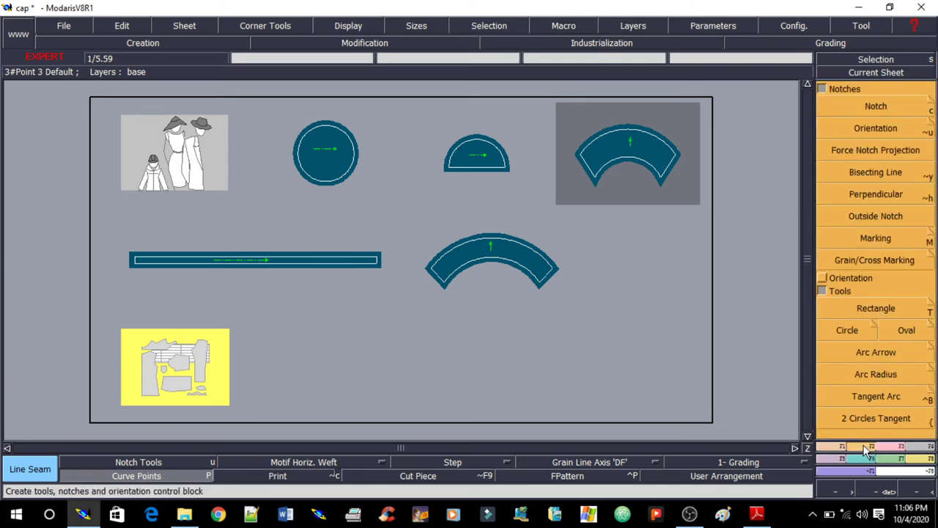
left_click(826, 278)
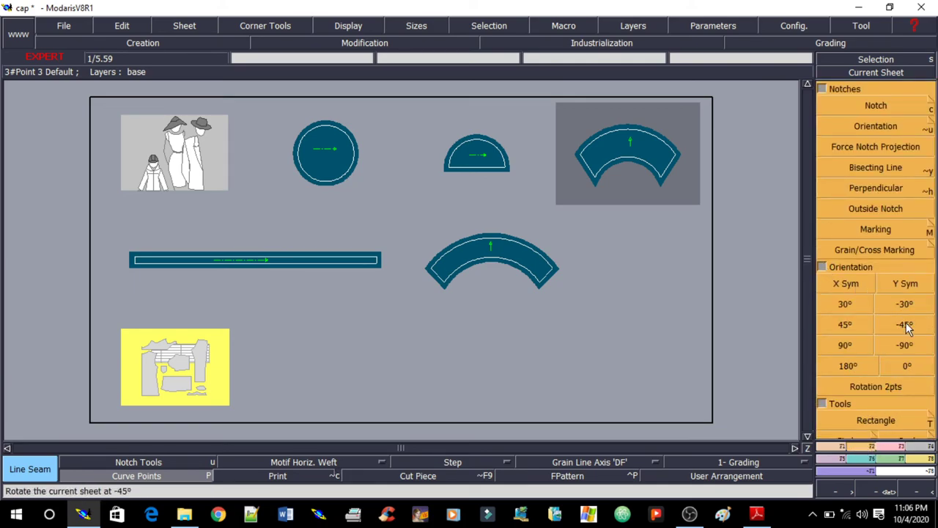
left_click(905, 345)
left_click(576, 273)
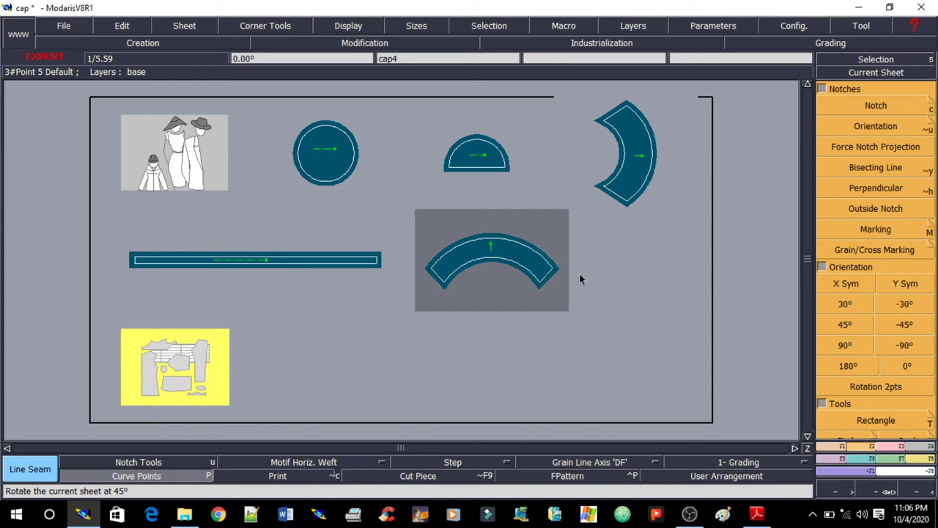
left_click(896, 338)
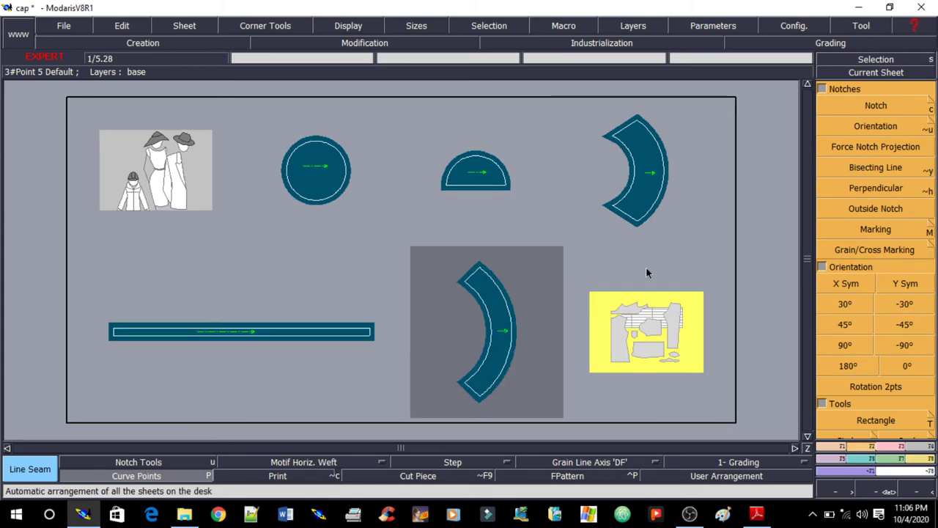
left_click(664, 323)
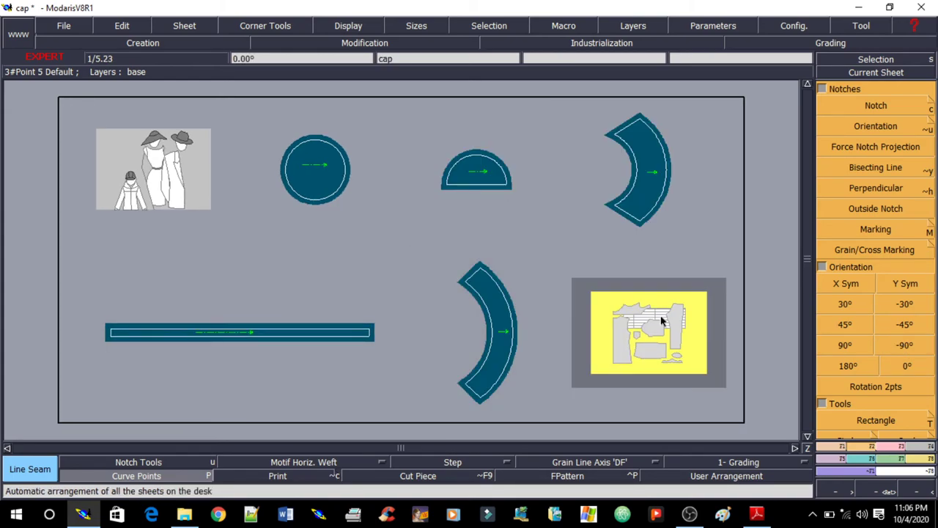
left_click(915, 483)
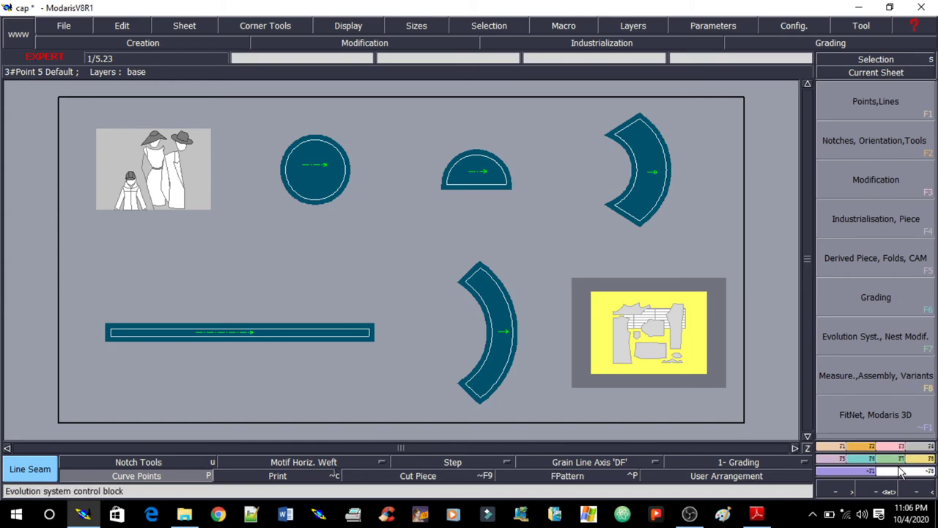
left_click(877, 375)
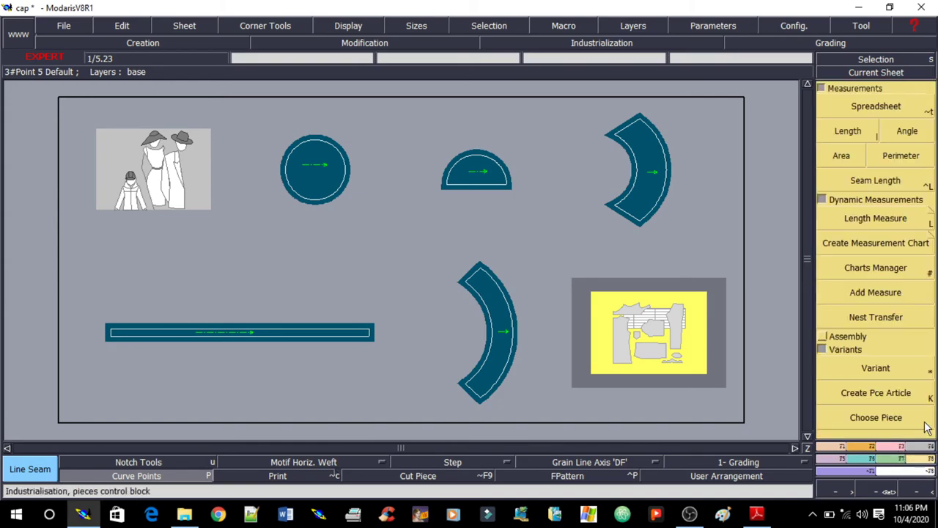
Open the cap variant table full screen and set cap4 to S 0, DH 2
left_click(872, 367)
left_click(682, 327)
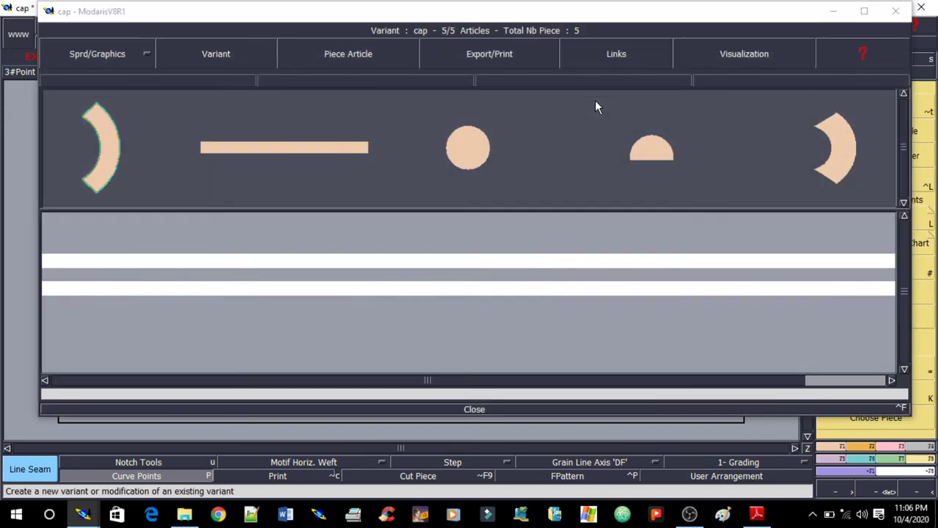
left_click(864, 11)
left_click(327, 229)
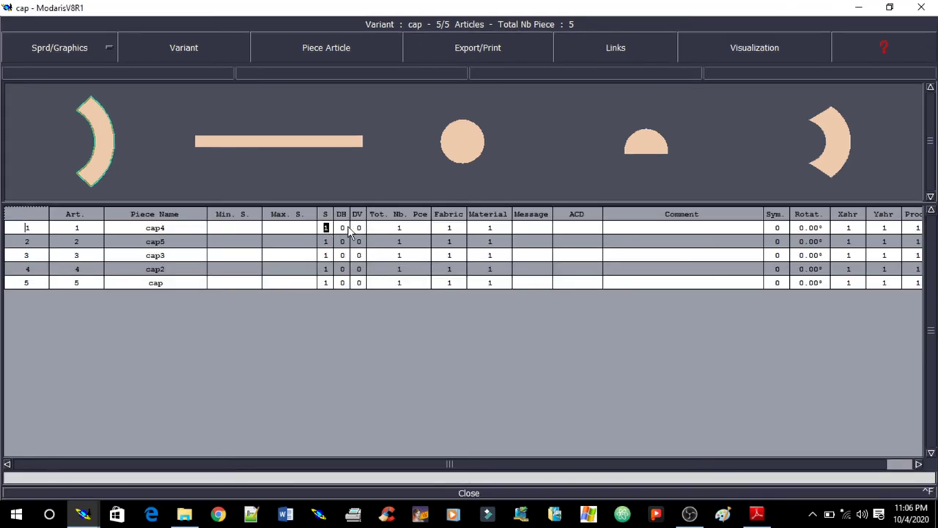
type("0")
key("Tab")
type("2")
key("Return")
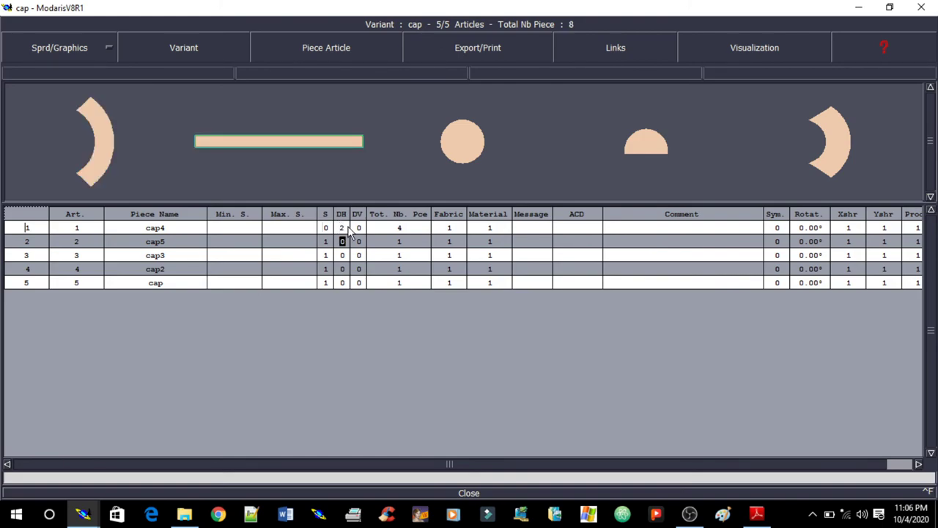
Set cap5, cap2 and cap to S 0, DH 1, leaving cap3 at S 1
type("1")
key("shift+Tab")
type("0")
key("Return")
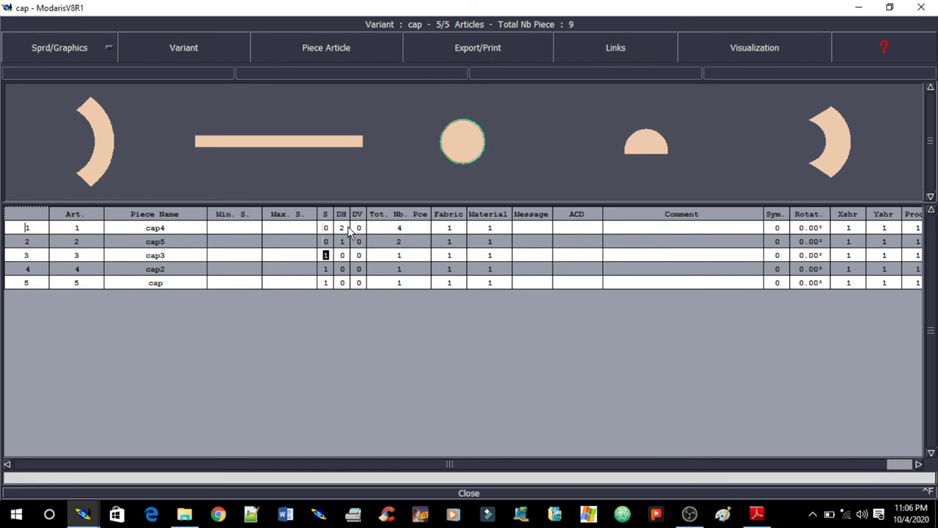
key("Return")
type("0")
key("Tab")
type("1")
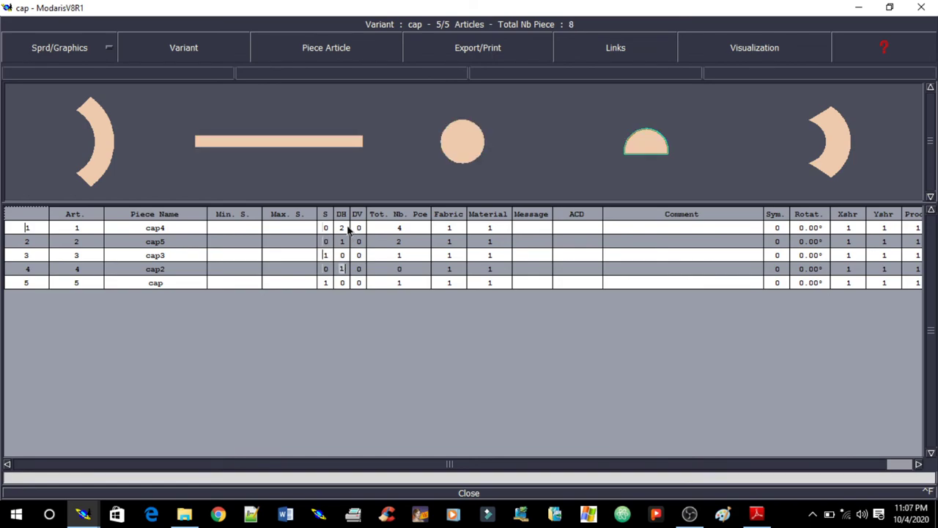
key("Return")
type("1")
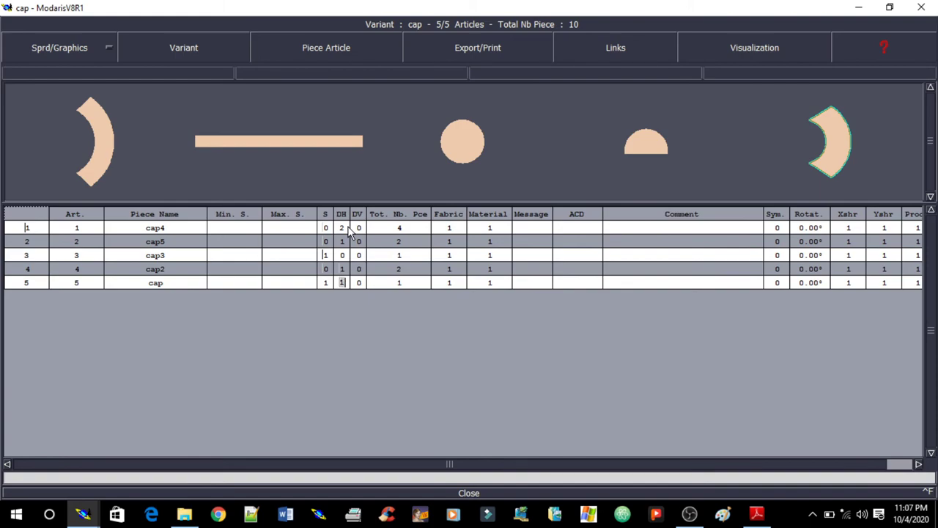
key("shift+Tab")
type("0")
key("Tab")
key("Tab")
key("Tab")
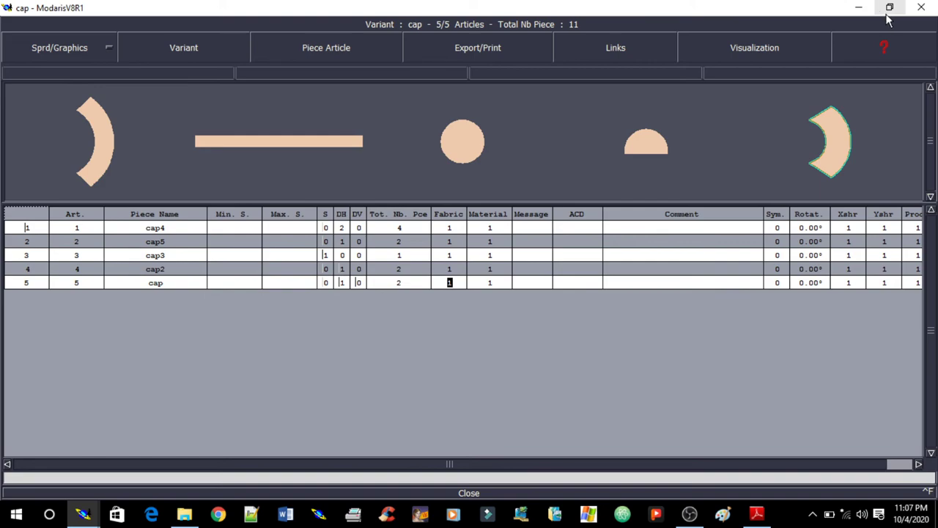
Comment cap3 'top in x1', cap2 'top top x2' and the cap piece 'center x'
left_click(710, 226)
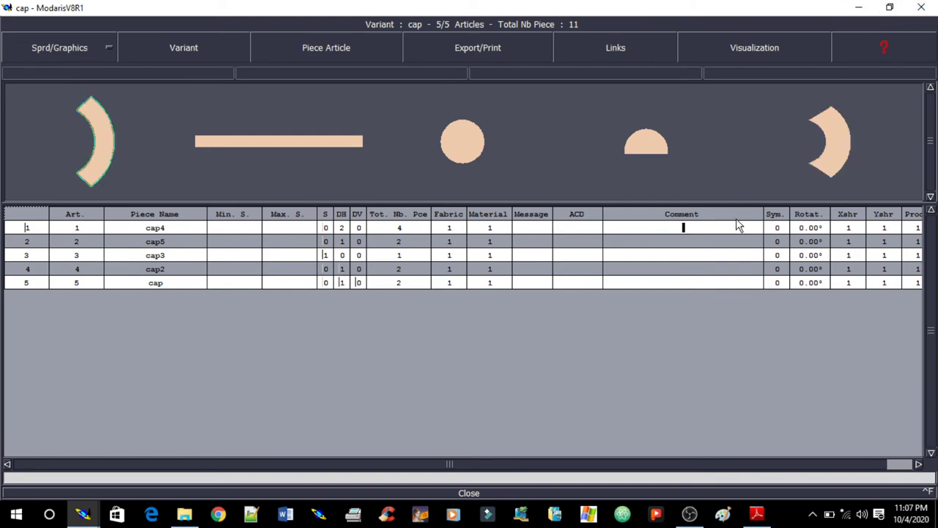
left_click(471, 142)
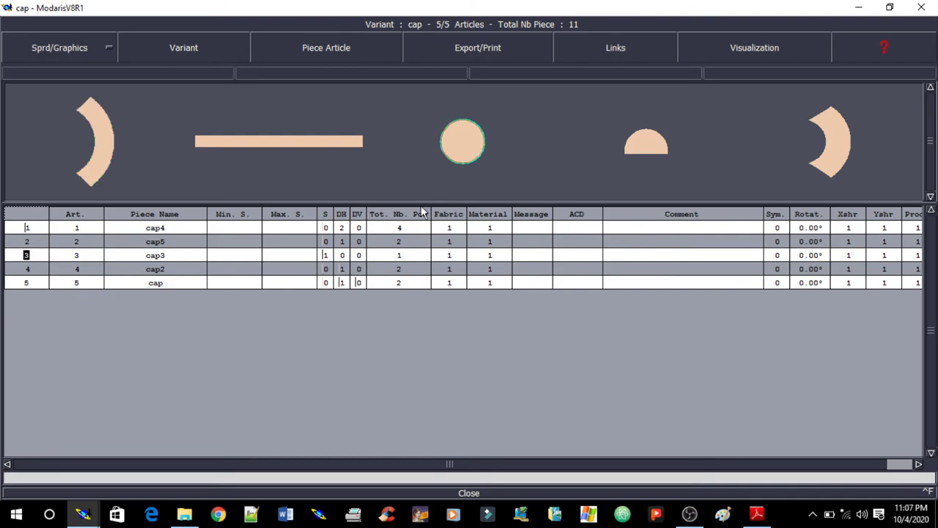
left_click(660, 257)
type("top i")
type("n x1")
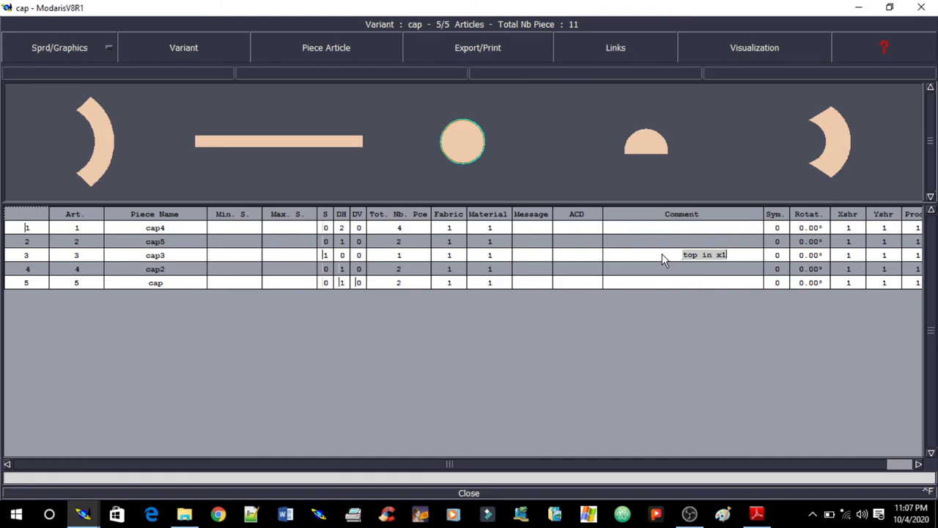
left_click(694, 269)
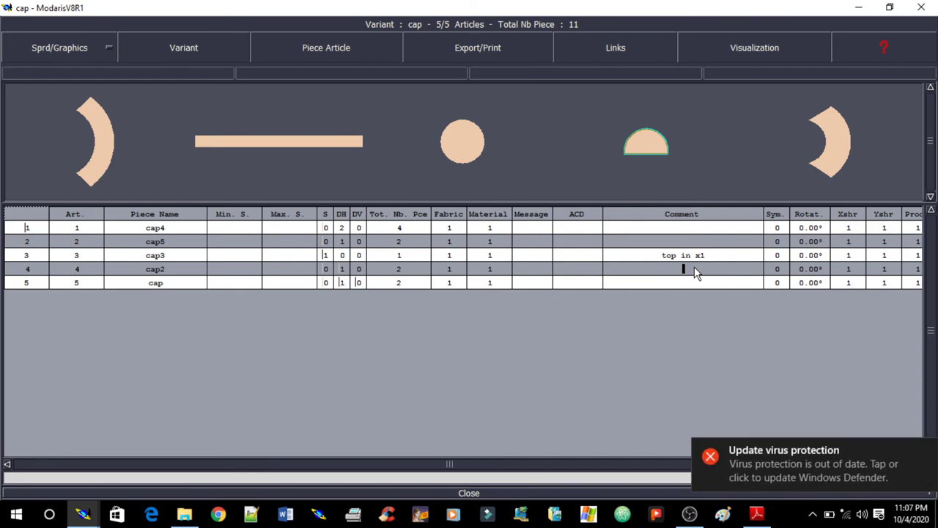
type("top t")
type("op x")
type("2")
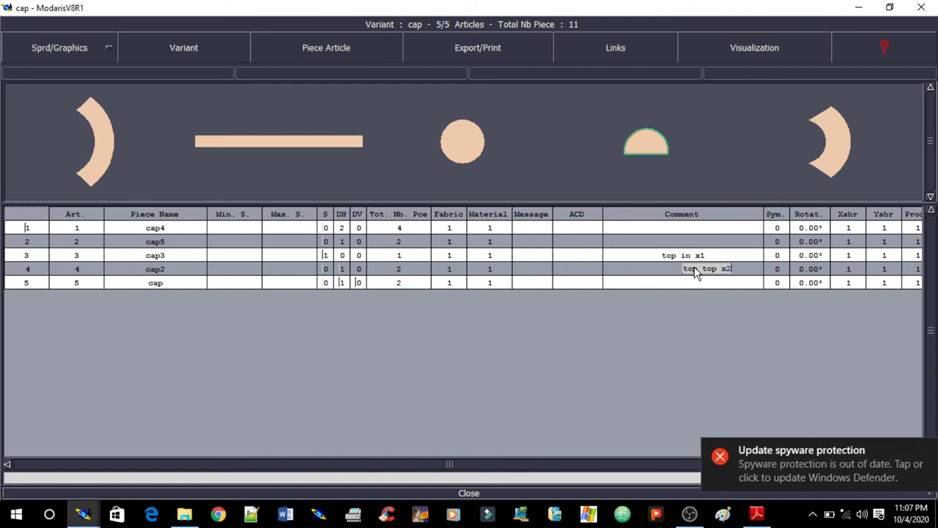
left_click(709, 281)
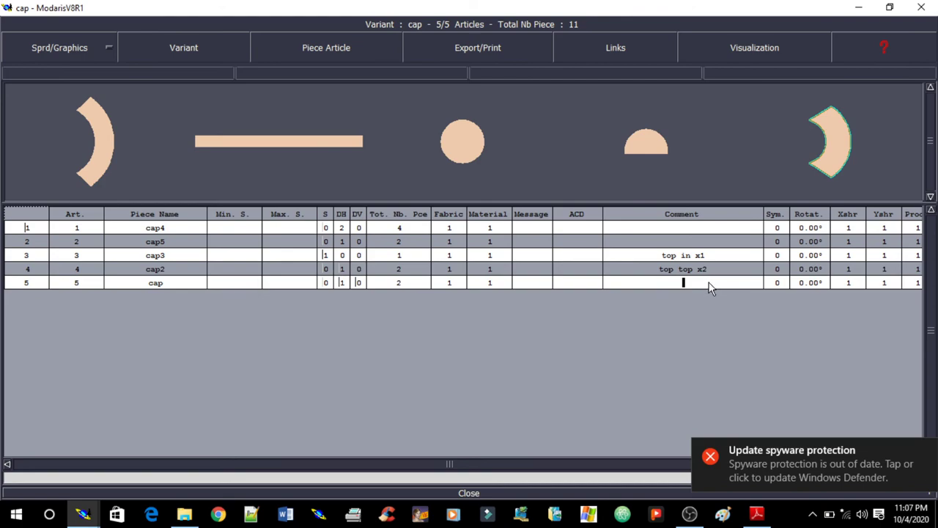
type("ce")
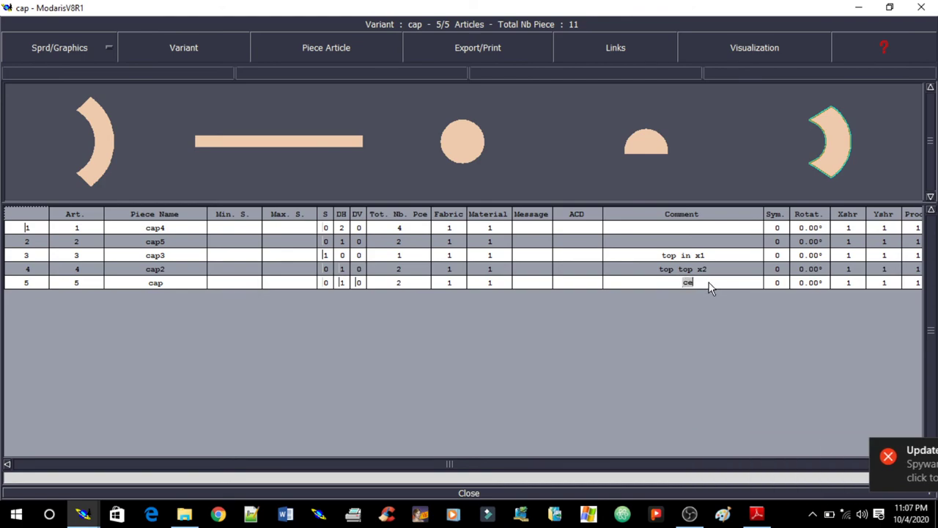
type("nter ")
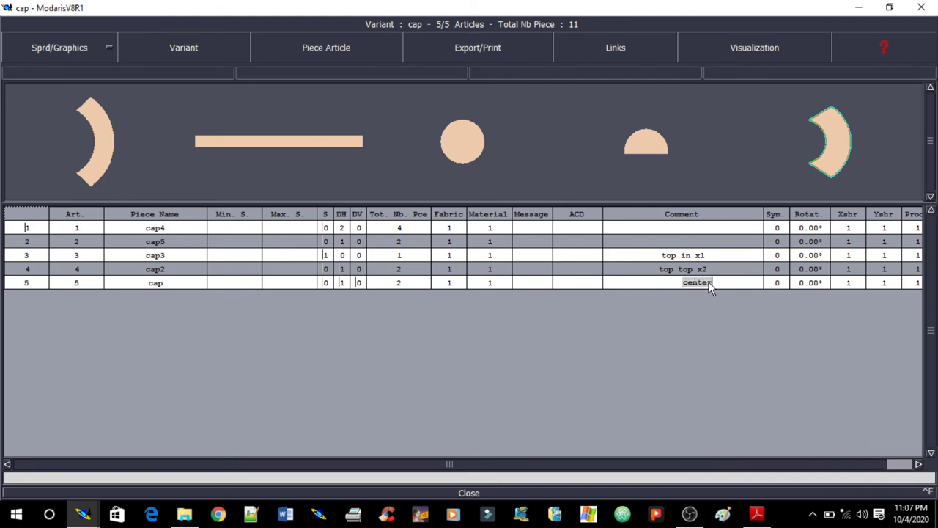
type("x4")
Change the cap piece's DH to 2 and comment cap5 'center+binding x2' and cap4 'bottom x4'
left_click(343, 284)
left_click(343, 269)
left_click(341, 242)
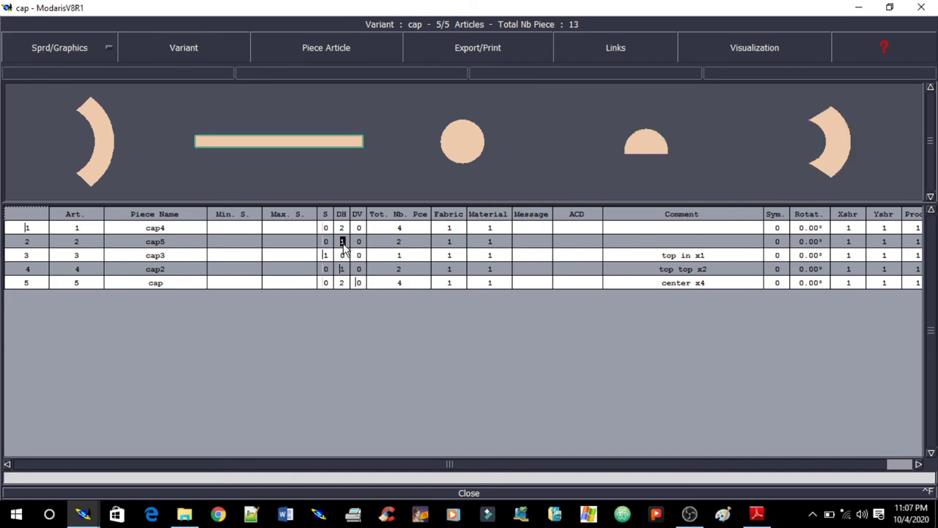
left_click(684, 242)
type("bi")
type("nding x2")
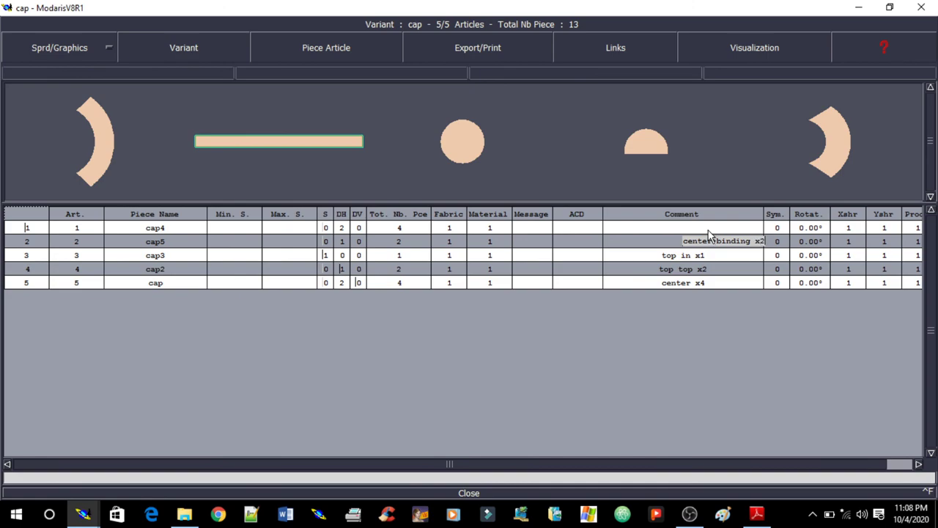
left_click(683, 228)
type("bottom x")
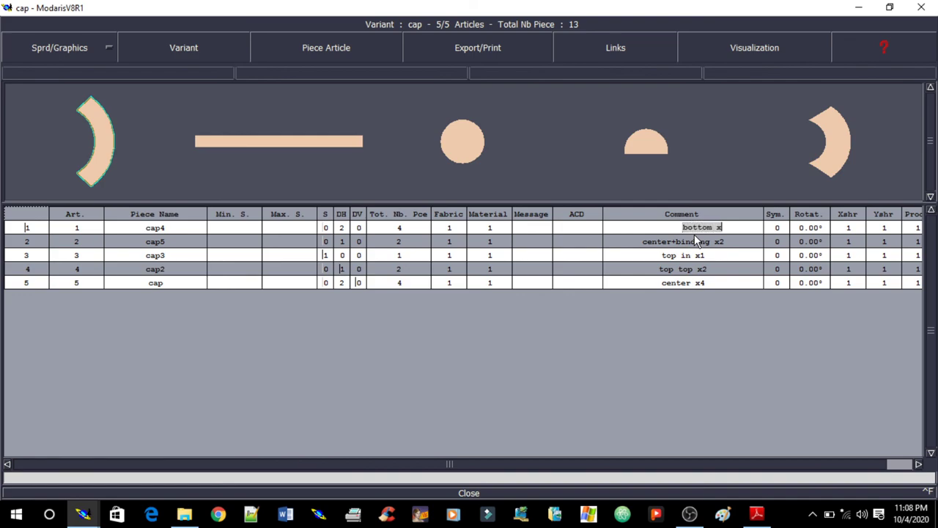
type("4")
key("Return")
Close the variant table and save the cap model
left_click(921, 8)
left_click(64, 27)
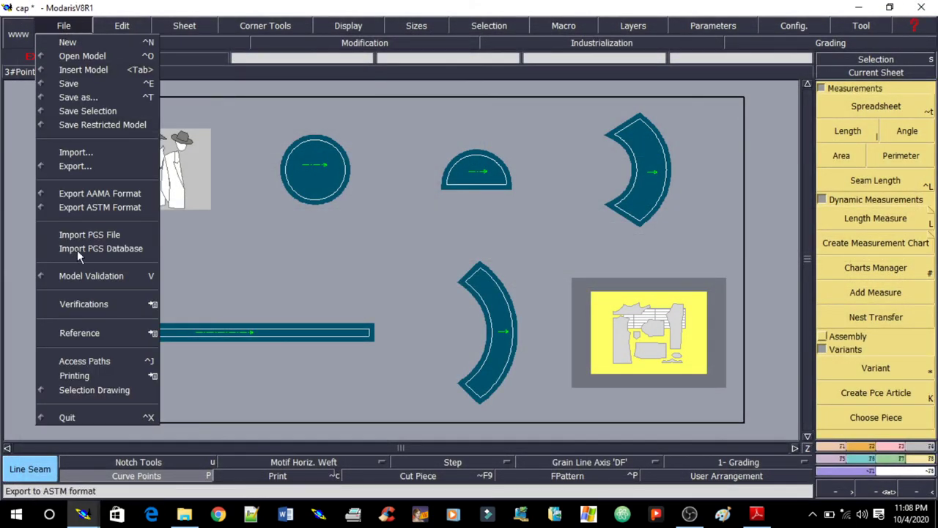
left_click(85, 361)
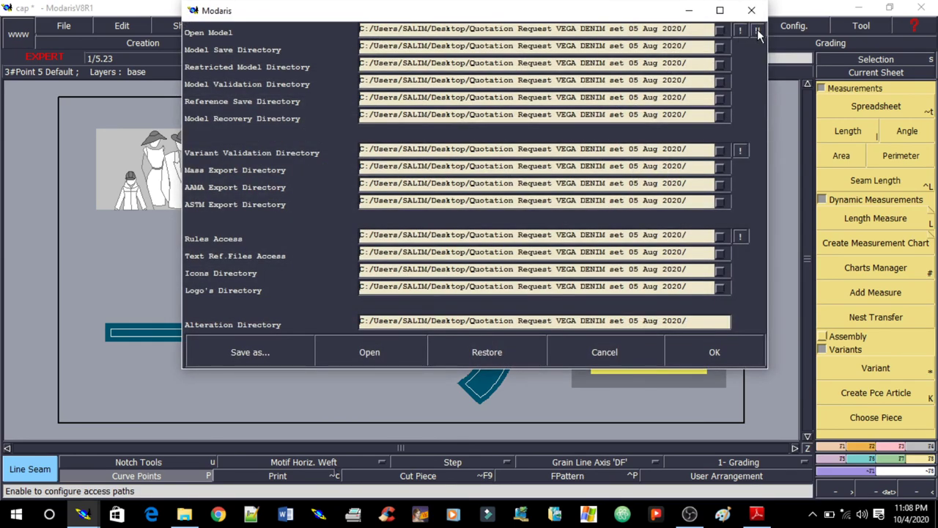
left_click(700, 352)
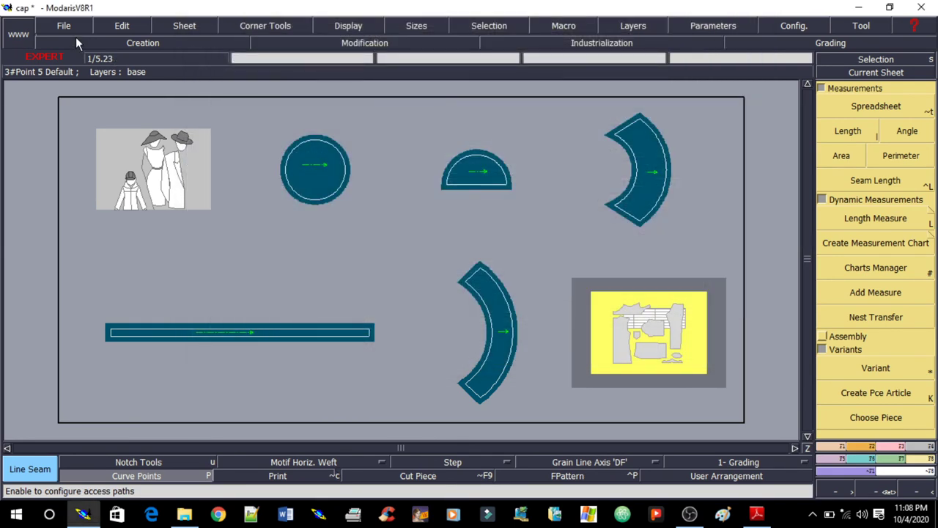
left_click(65, 26)
left_click(68, 85)
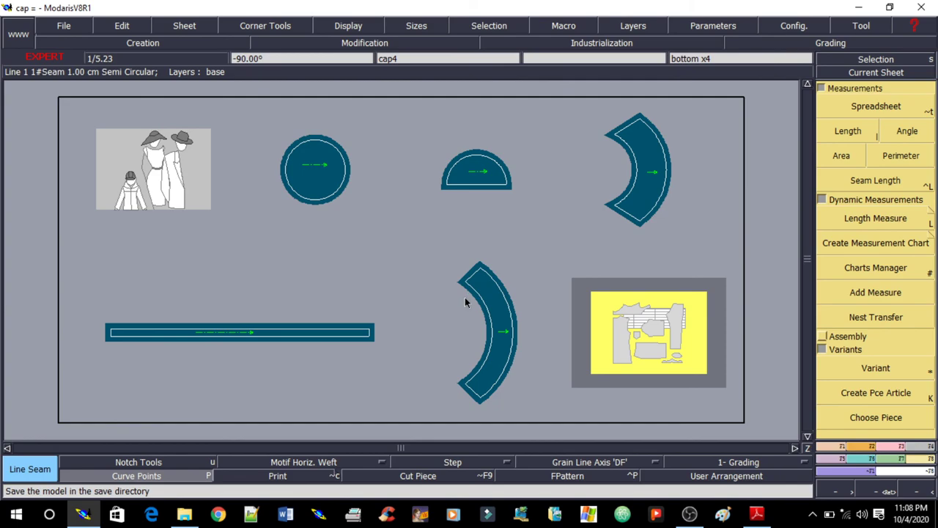
Run model validation, continuing past the warning that cap.mdl already exists
left_click(64, 30)
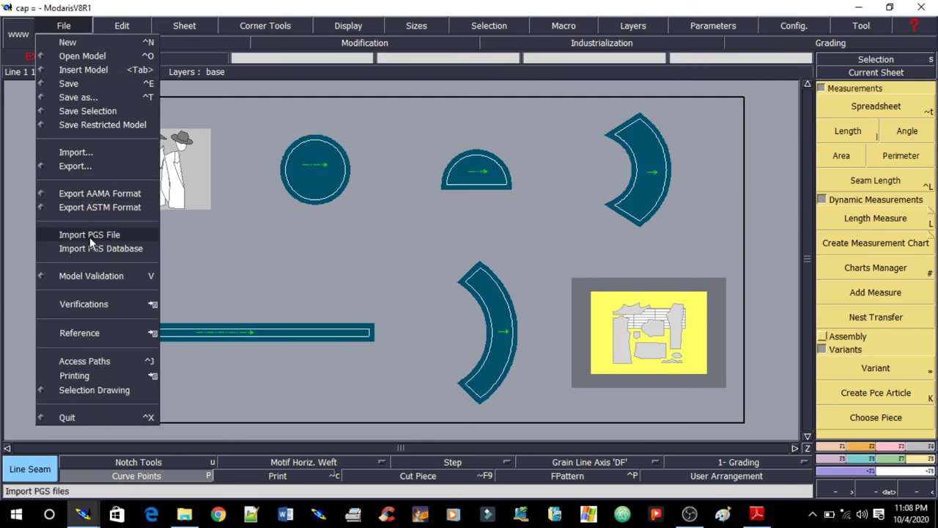
left_click(90, 275)
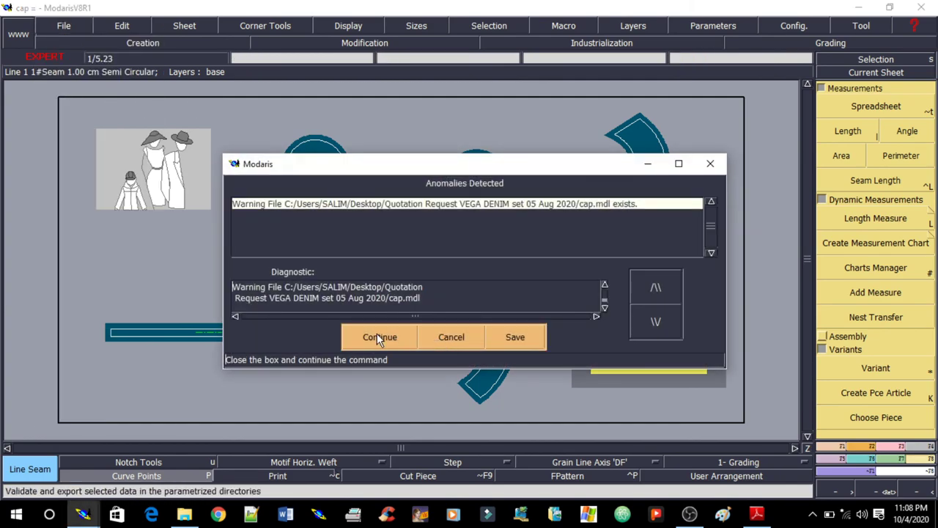
left_click(377, 333)
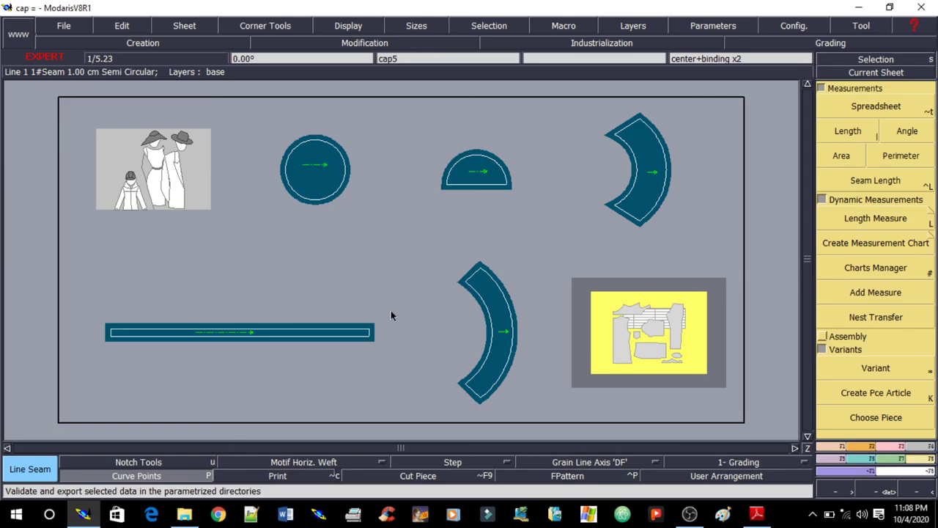